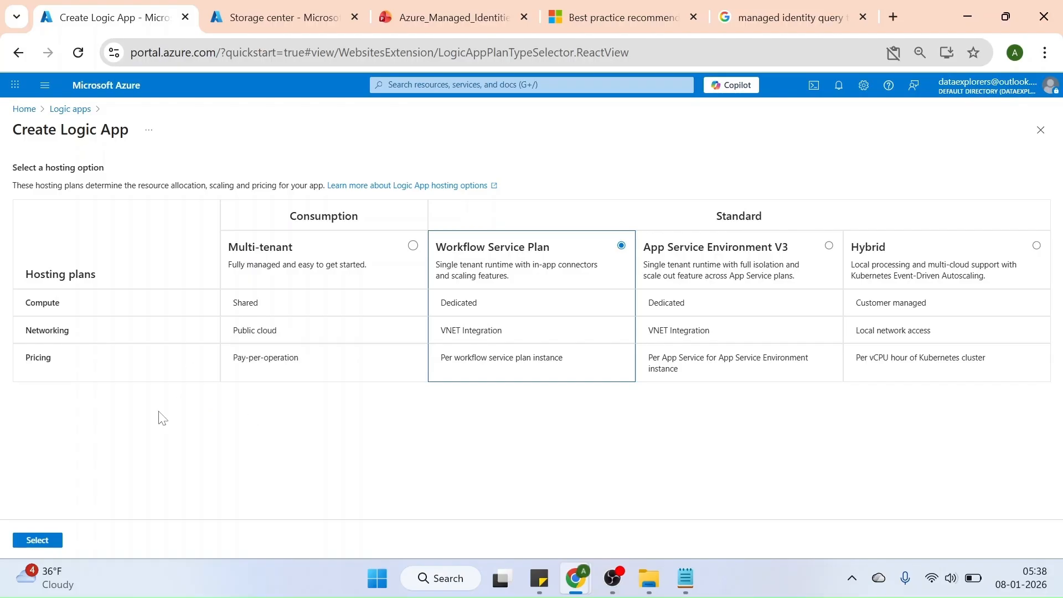
Choose the Consumption Multi-tenant hosting plan and place the new logic app in the rg-basics resource group
left_click(413, 247)
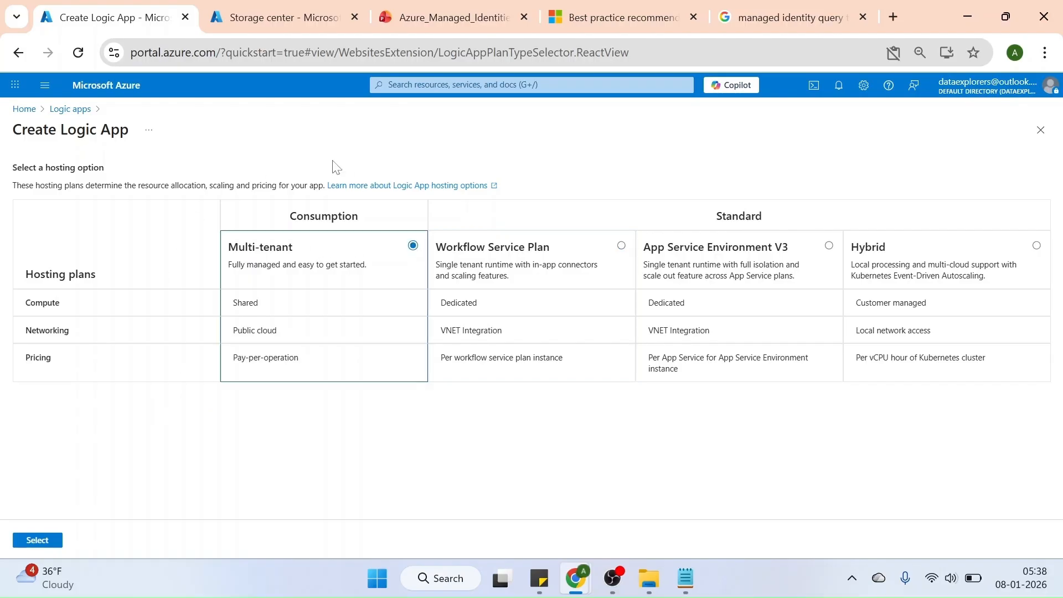
left_click(40, 541)
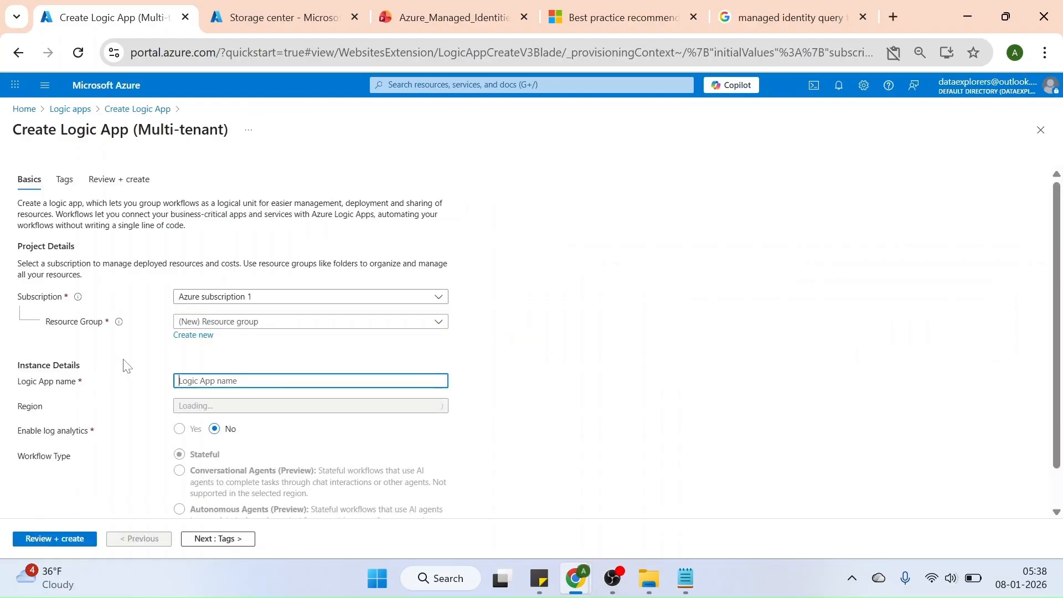
left_click(265, 325)
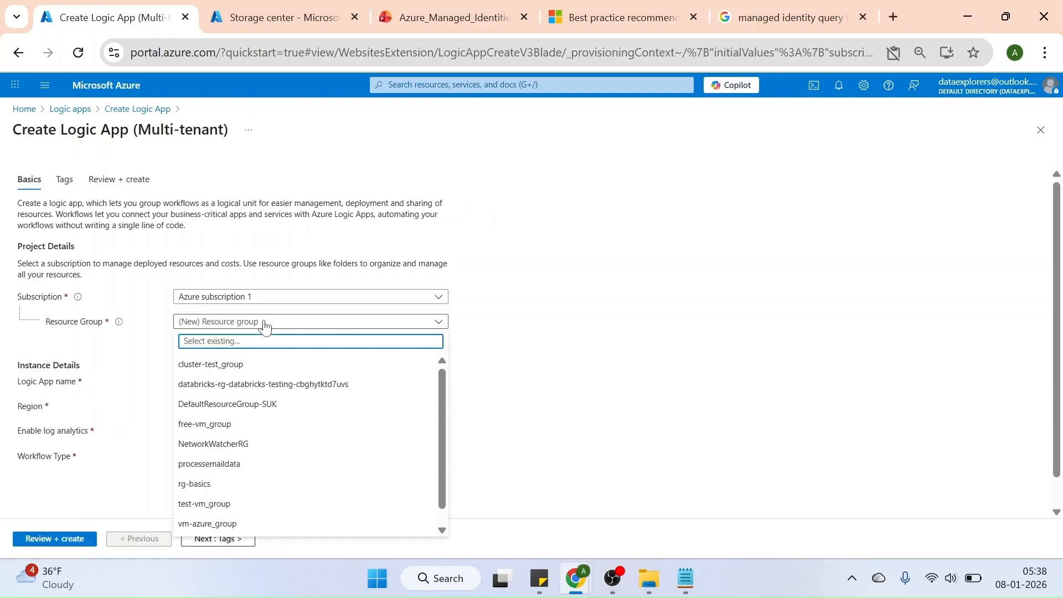
left_click(209, 484)
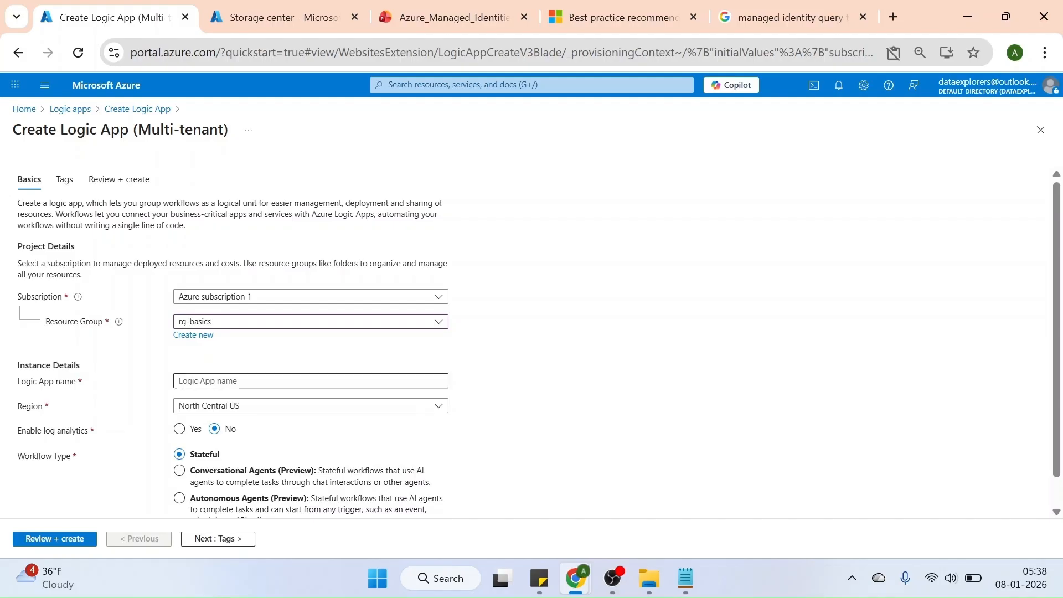
Name the logic app test-sys-assigned and set its region to UK South
left_click(239, 382)
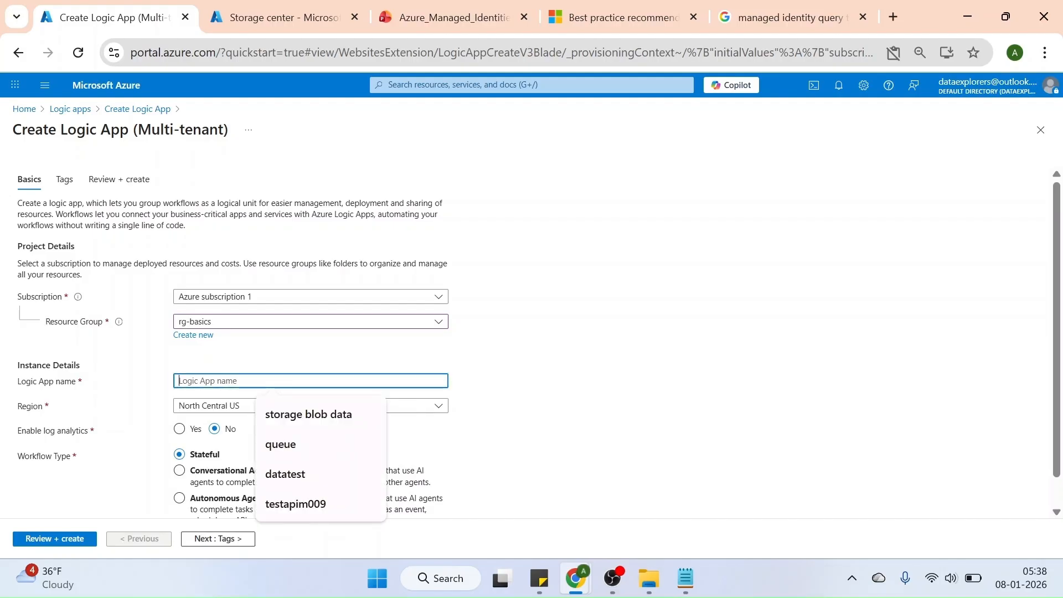
type("tes")
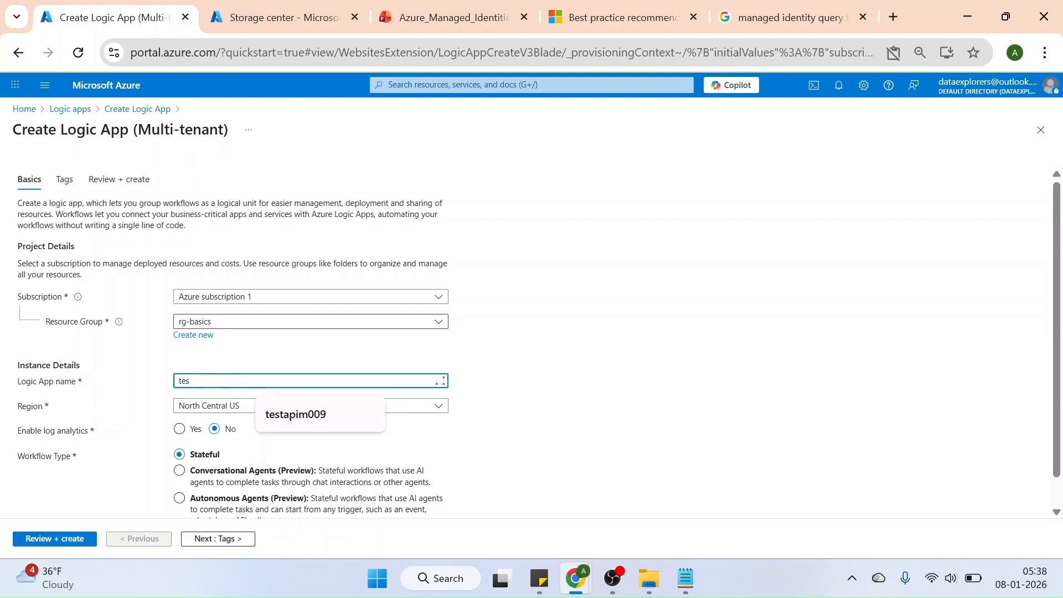
type("t-sys-a")
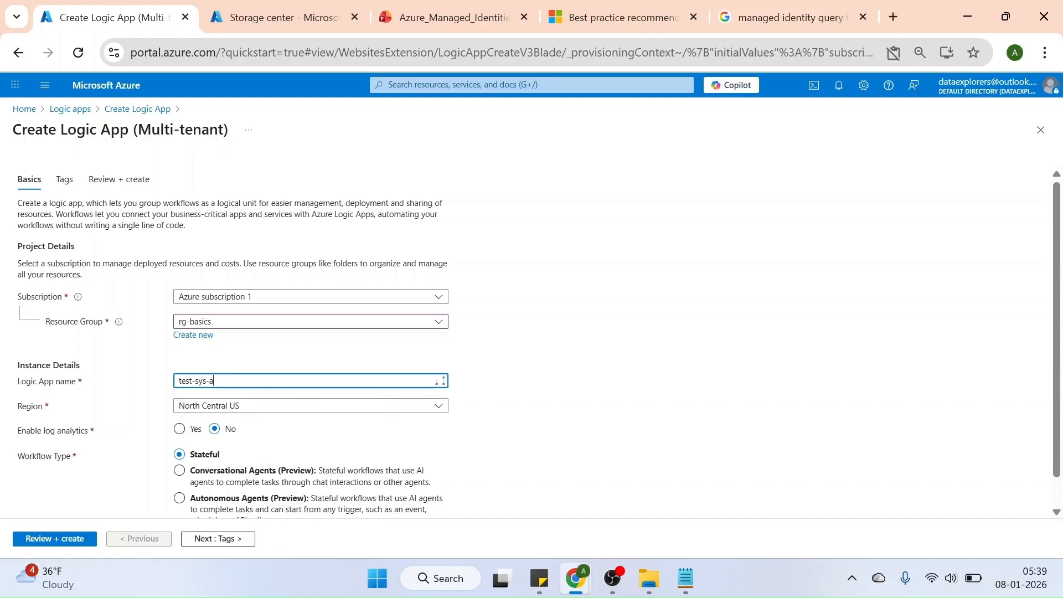
type("ssigned")
left_click(245, 410)
type("uk")
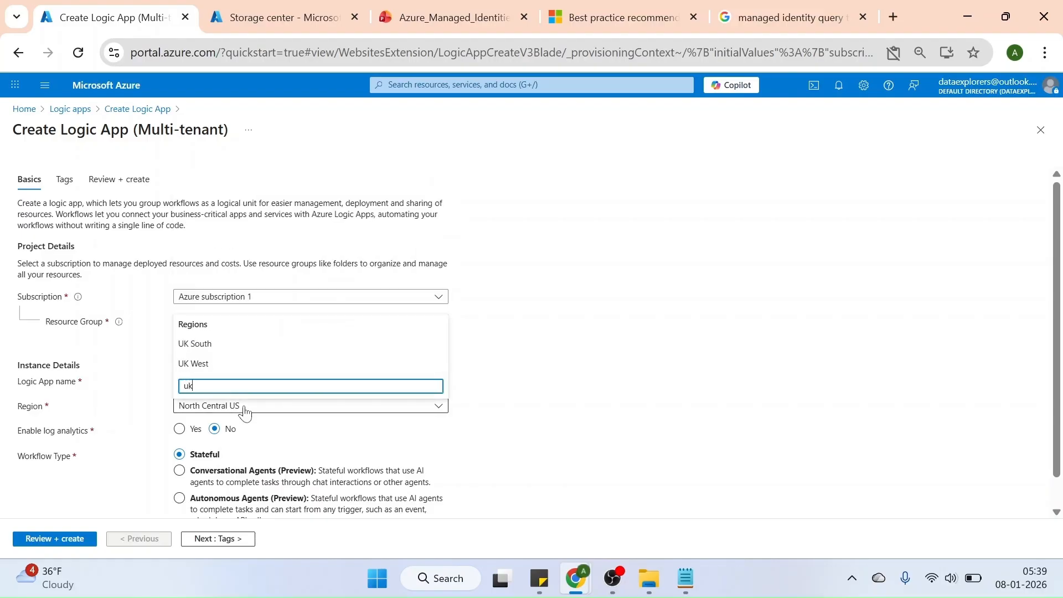
left_click(209, 346)
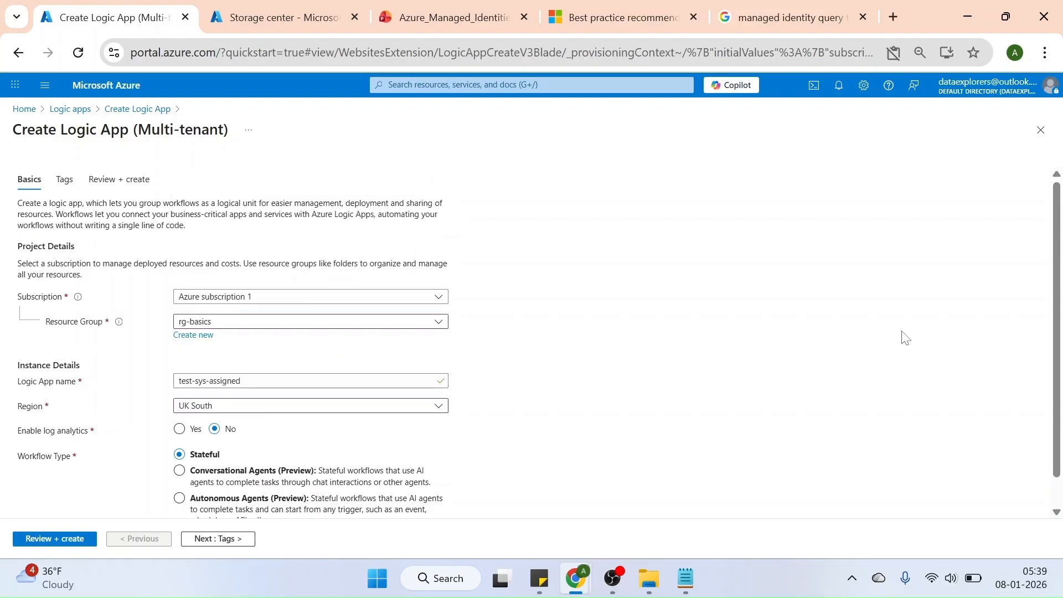
Review and create the logic app without tags, and open the deployed resource
left_click_drag(1059, 244, 1062, 297)
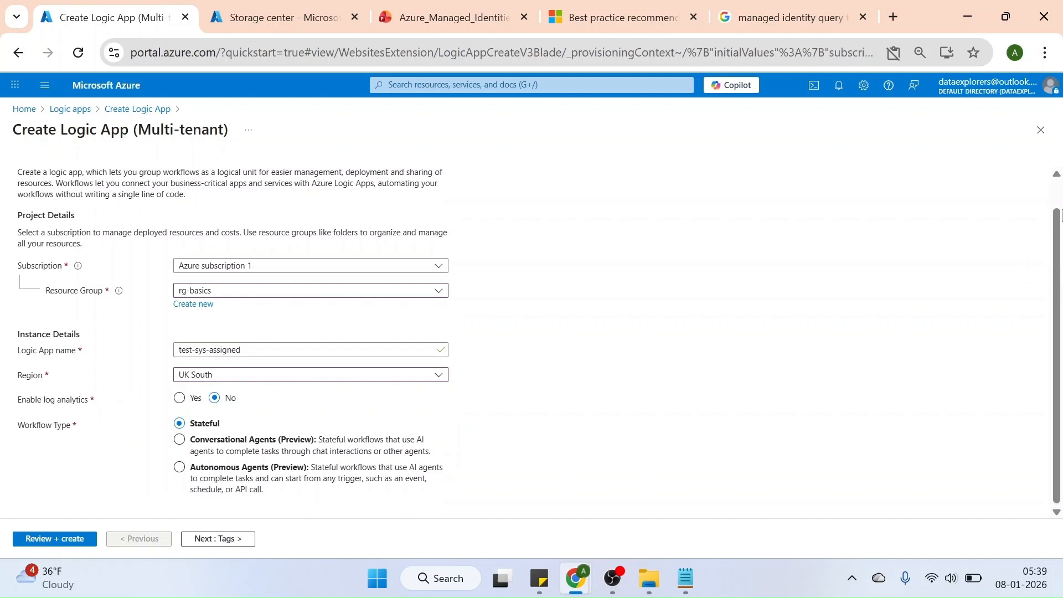
left_click(1056, 192)
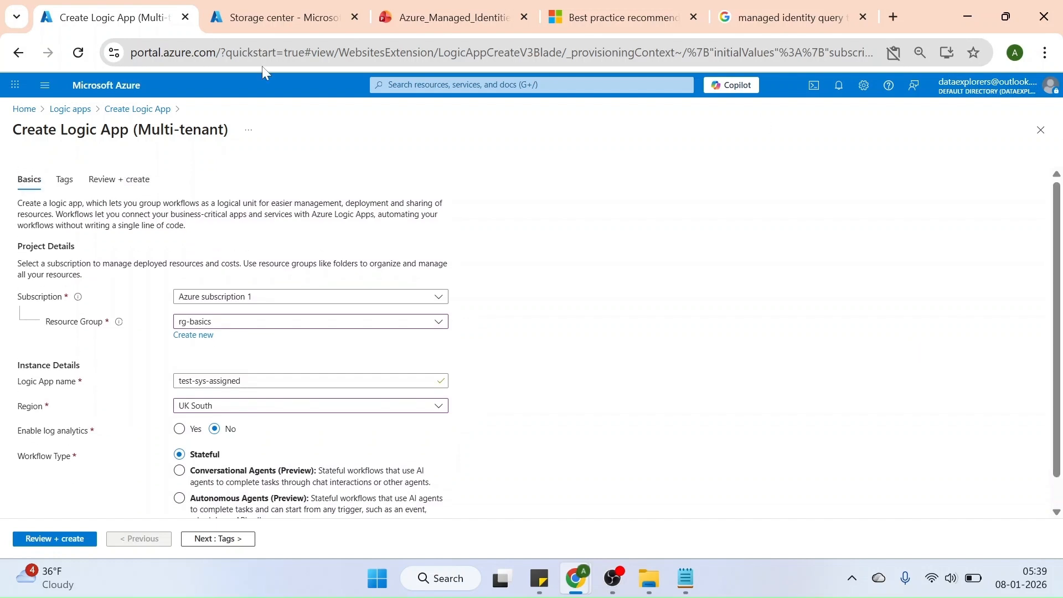
left_click(65, 180)
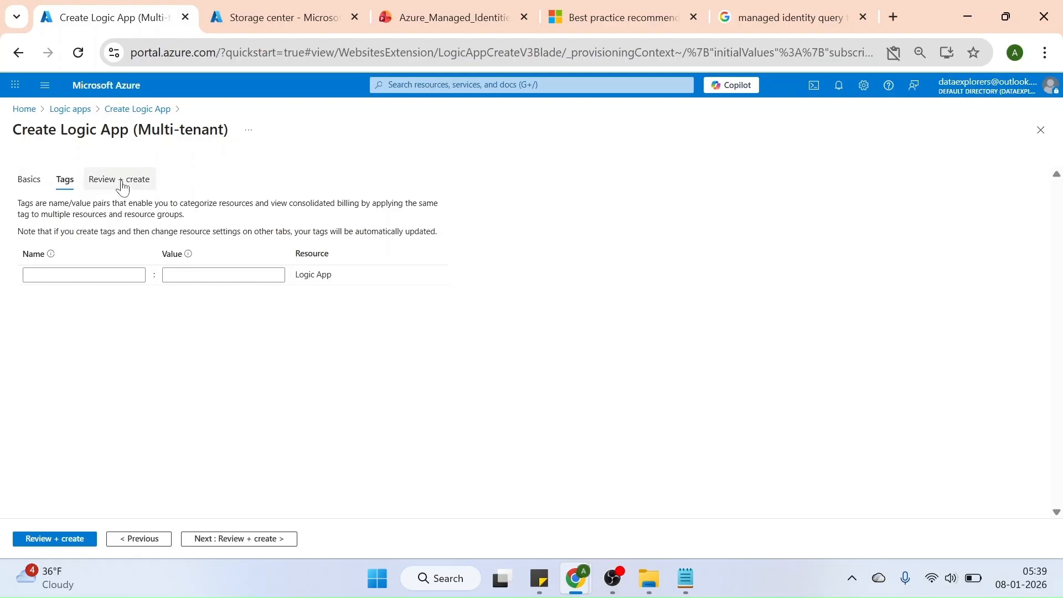
left_click(123, 180)
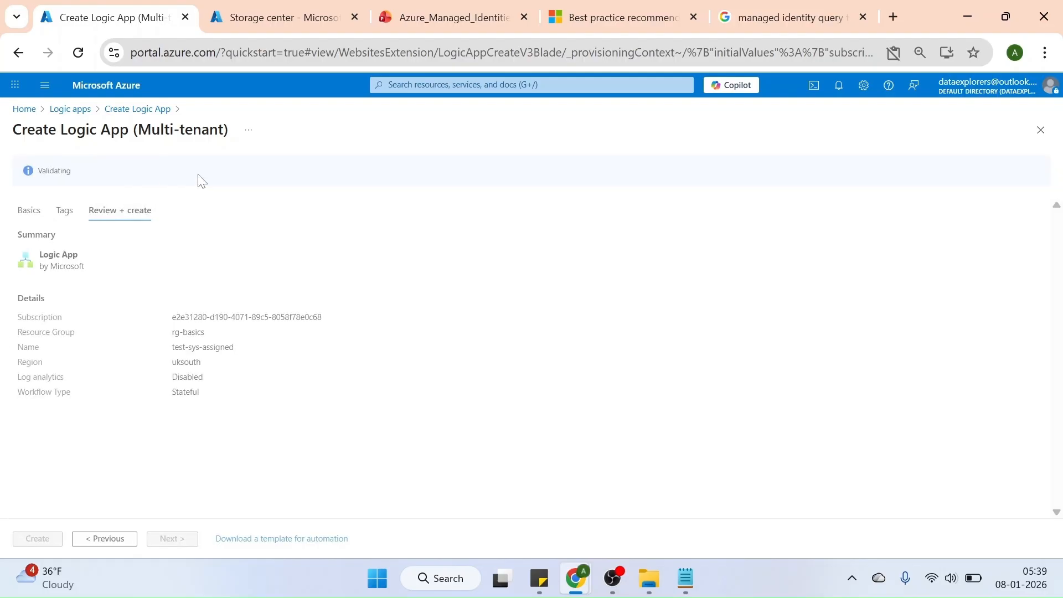
left_click(37, 538)
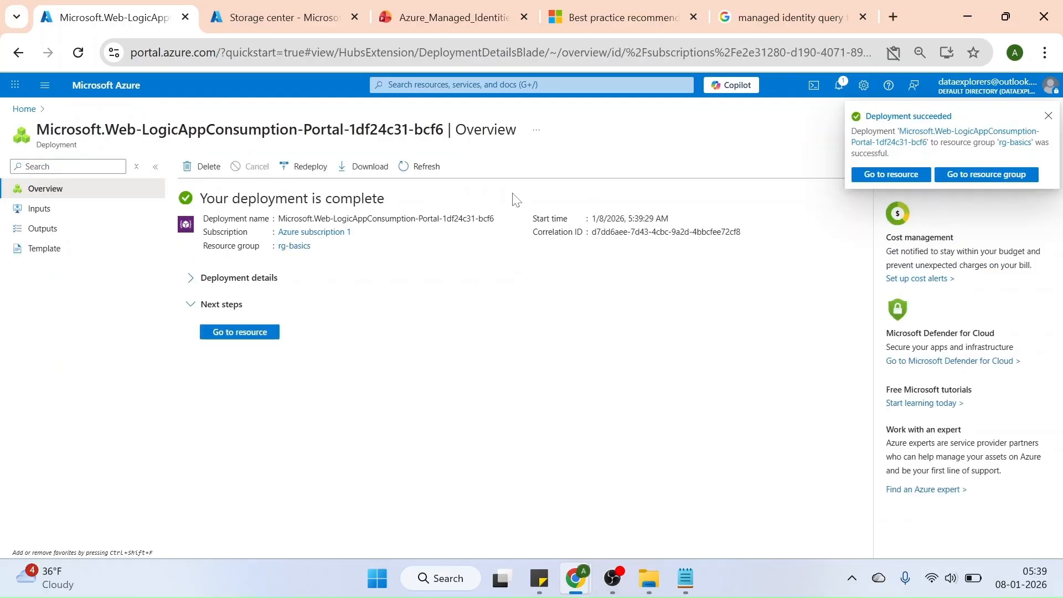
left_click(254, 335)
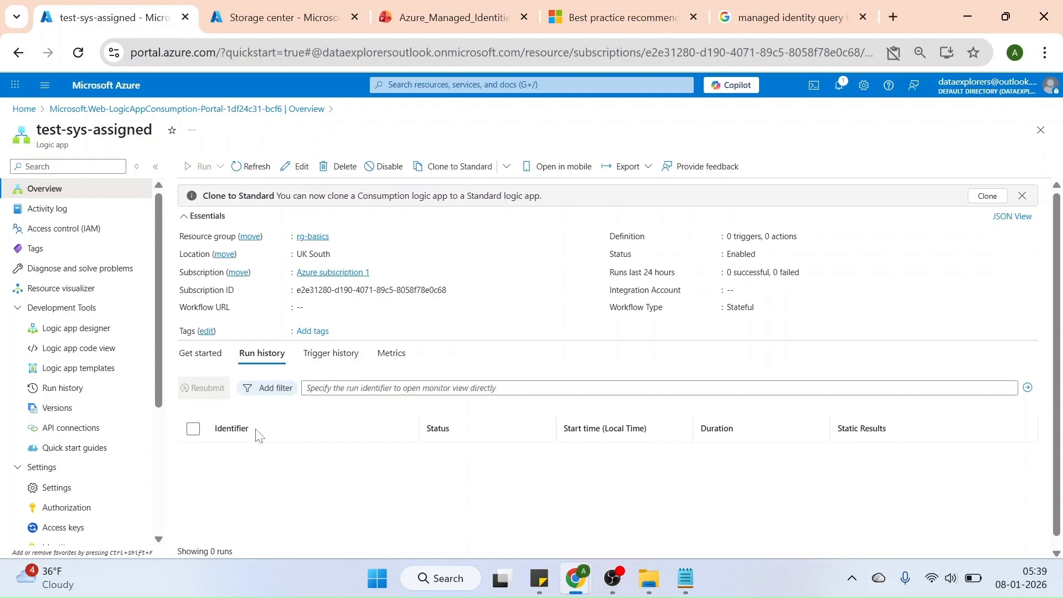
Add a Schedule Recurrence trigger to the empty workflow in the logic app designer
left_click(77, 328)
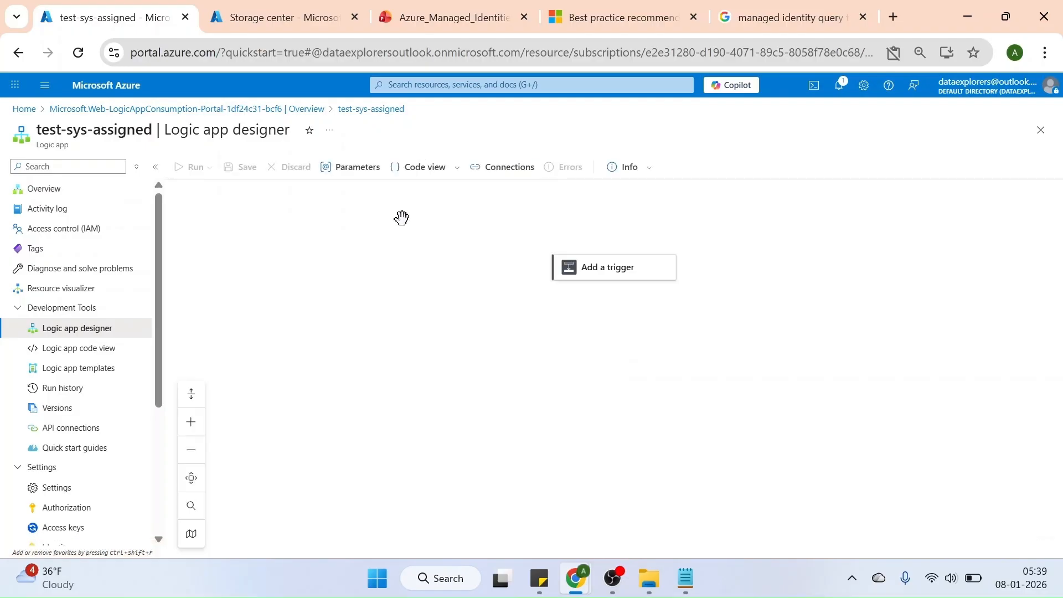
left_click(622, 271)
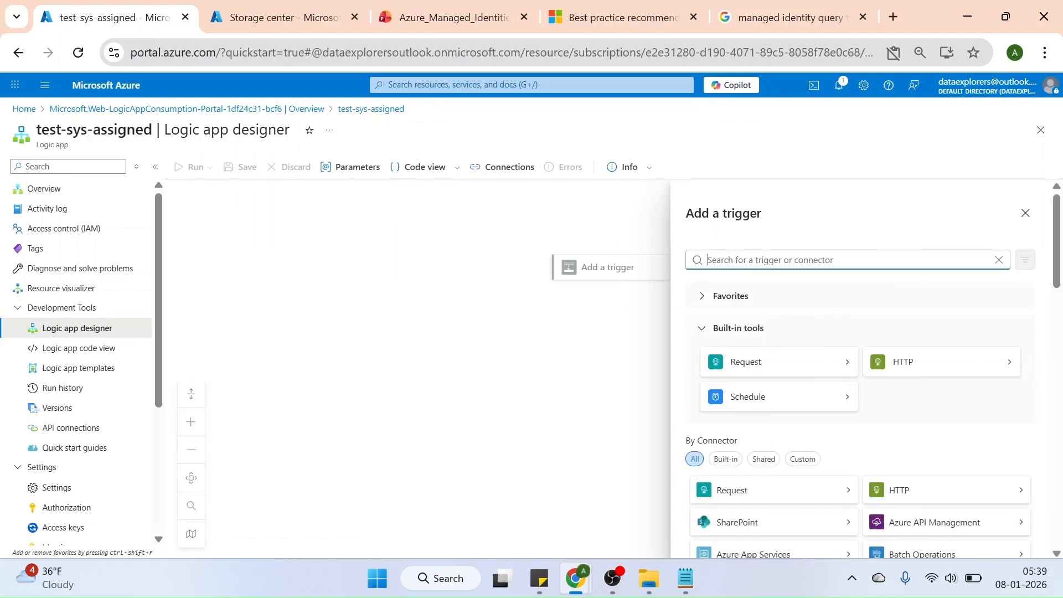
left_click(742, 402)
left_click(737, 318)
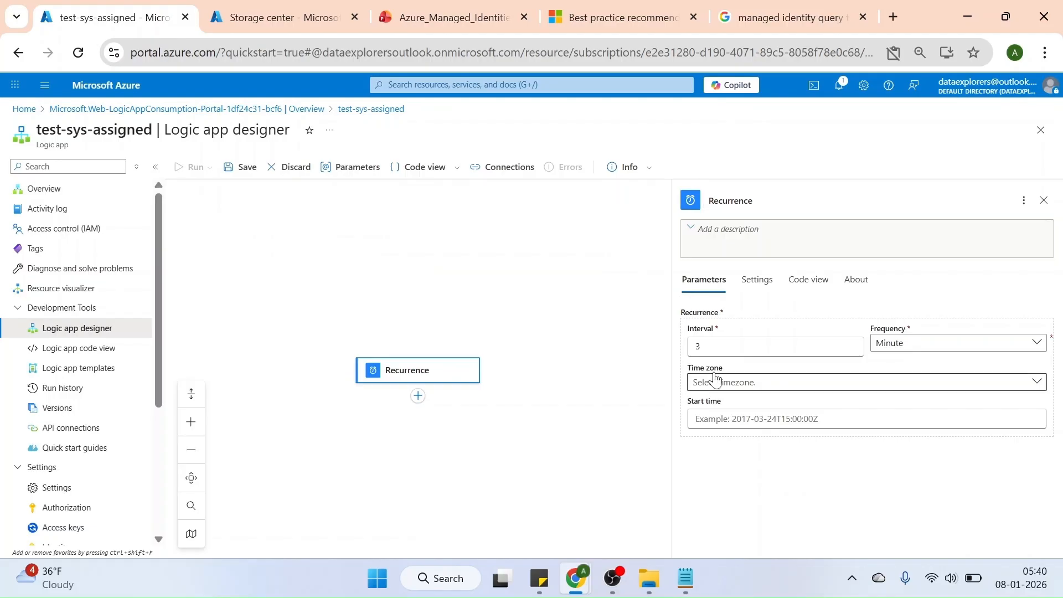
Set the Recurrence trigger's time zone to (UTC+00:00) Dublin, Edinburgh, Lisbon, London
left_click(747, 383)
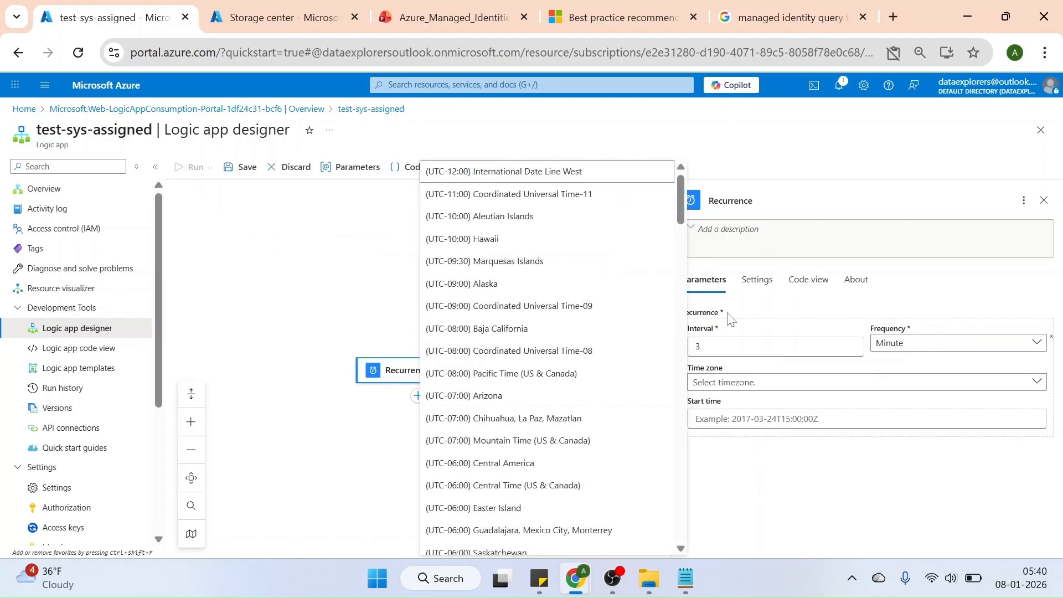
scroll(681, 412, "down", 5)
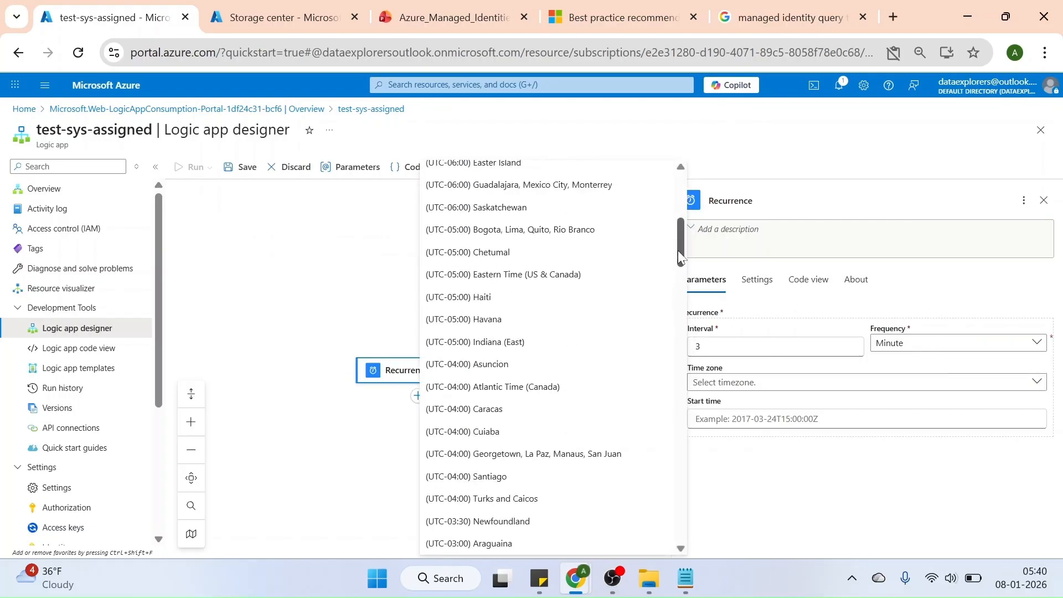
left_click_drag(679, 245, 684, 310)
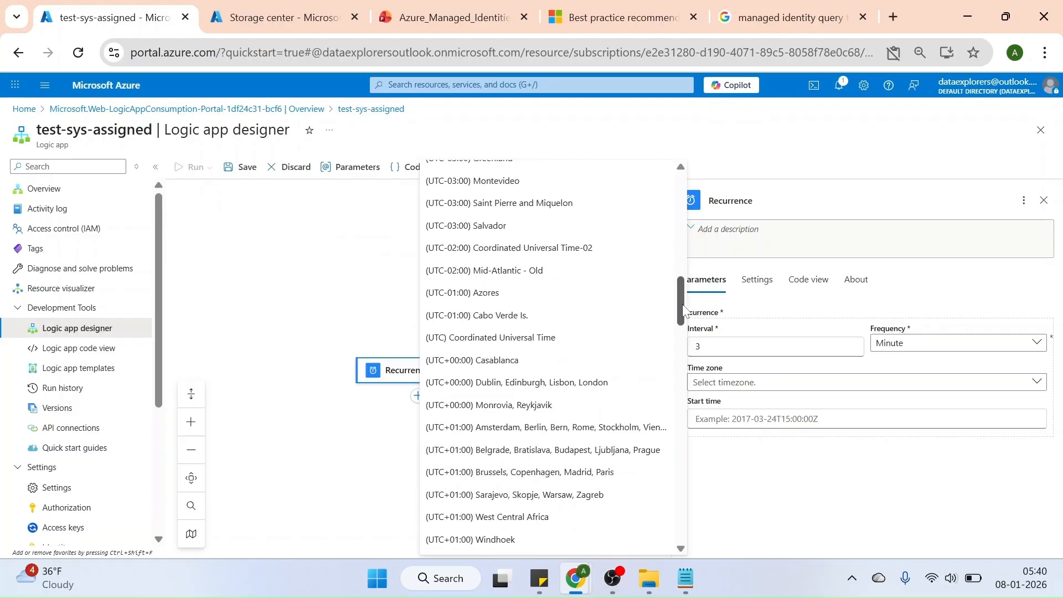
left_click(526, 383)
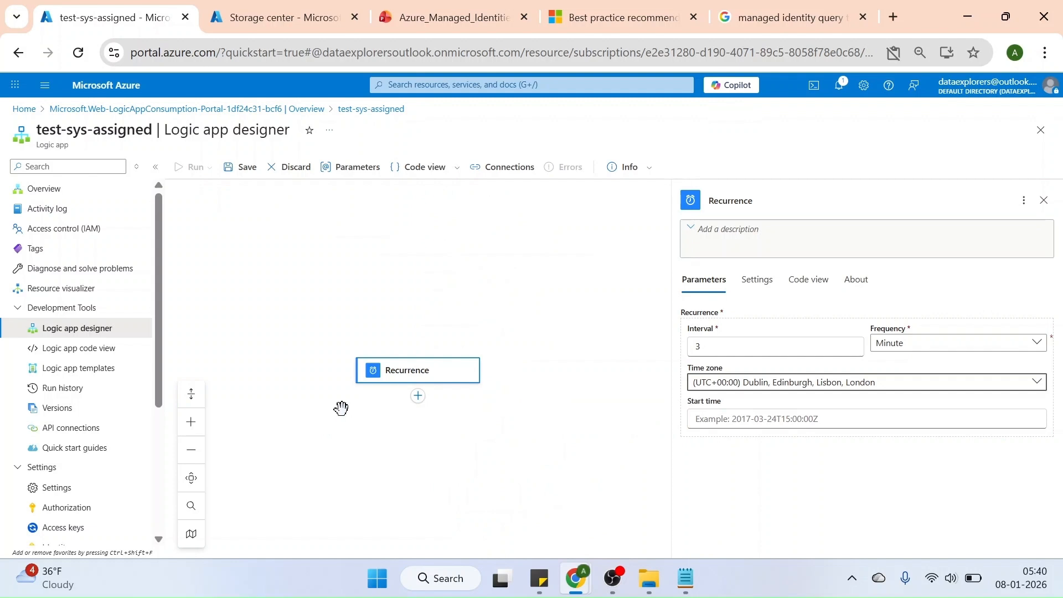
Search for "list blob" and add the Azure Blob Storage action Lists blobs (V2) after the Recurrence trigger
left_click(418, 397)
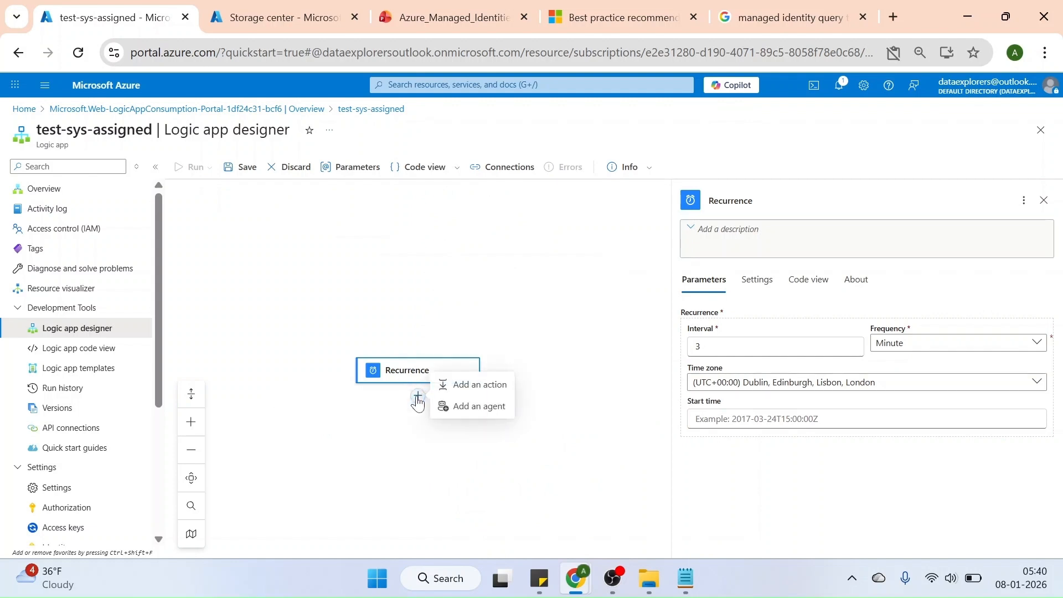
left_click(492, 389)
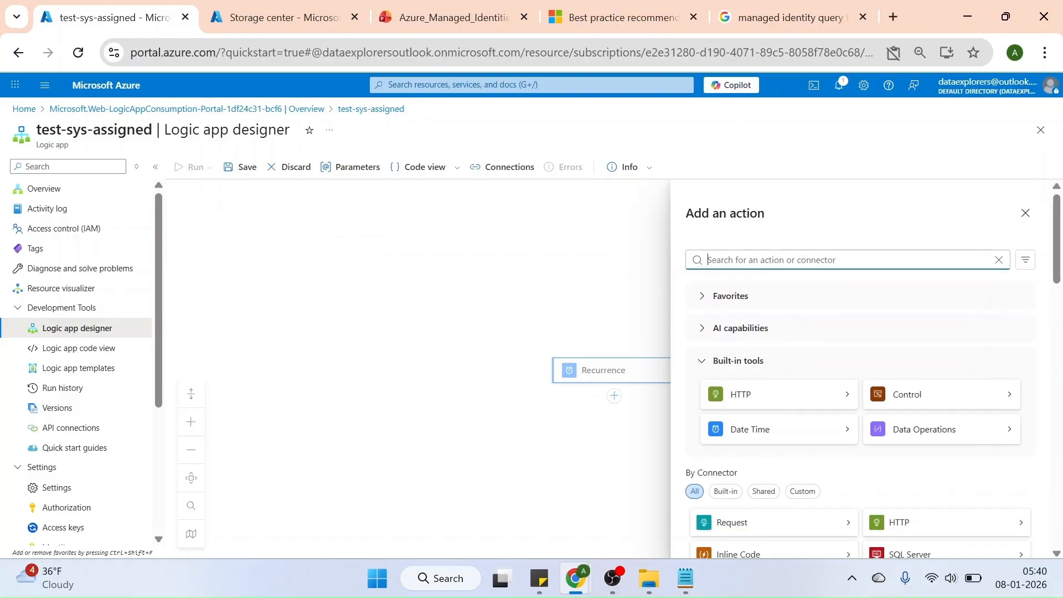
type("l")
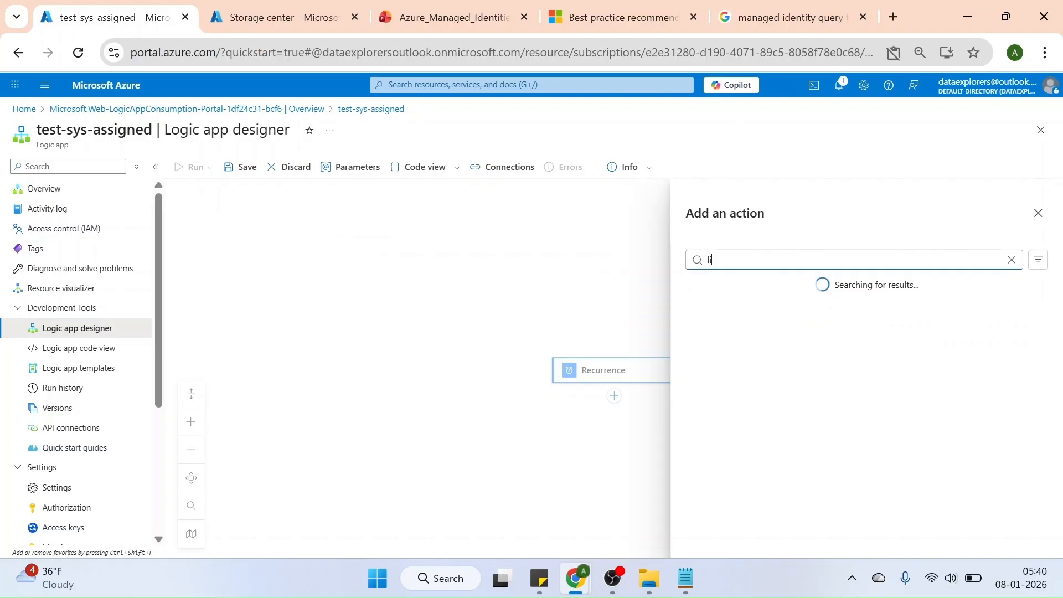
type("ist blob")
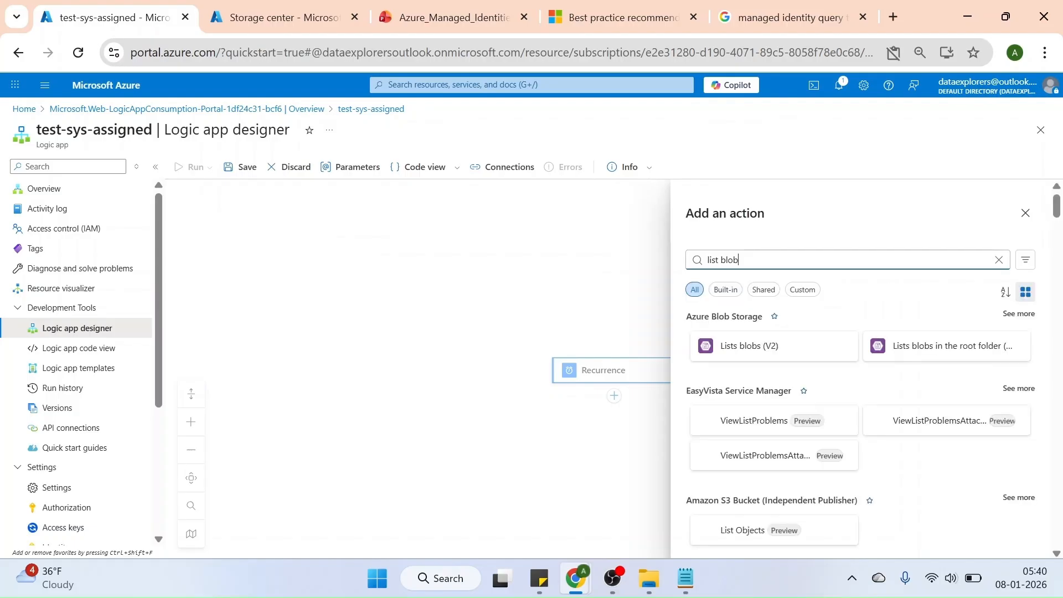
left_click(756, 352)
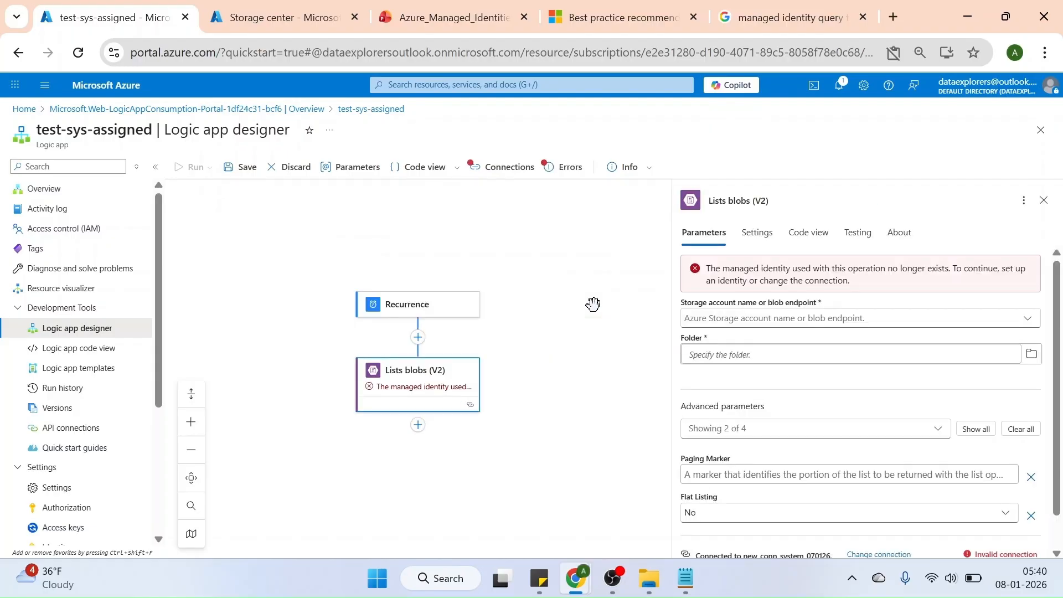
Check the connection of the Lists blobs (V2) action and delete the action from the workflow
scroll(1056, 285, "down", 1)
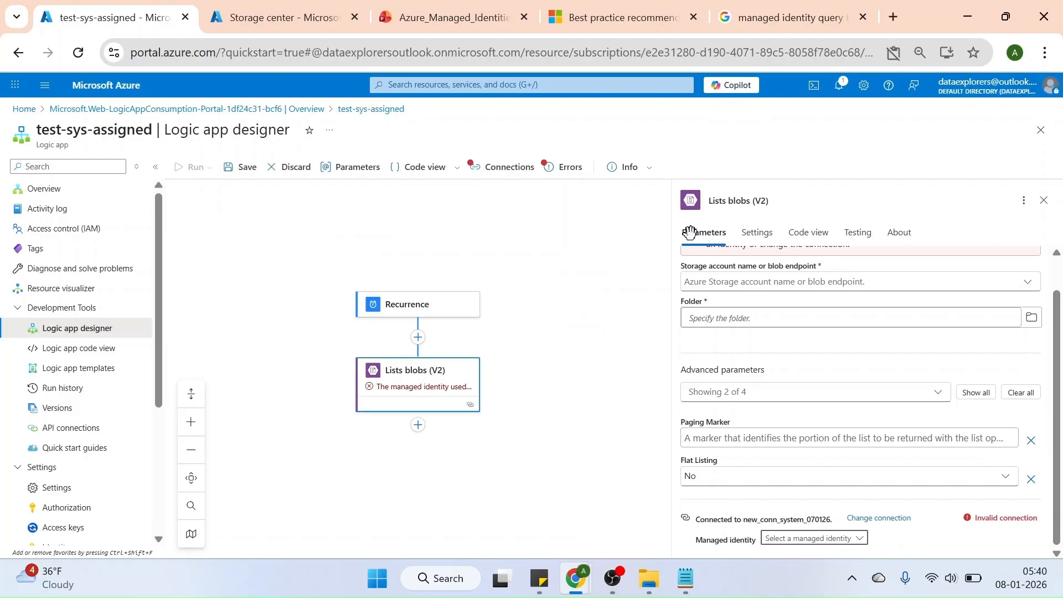
left_click(1046, 201)
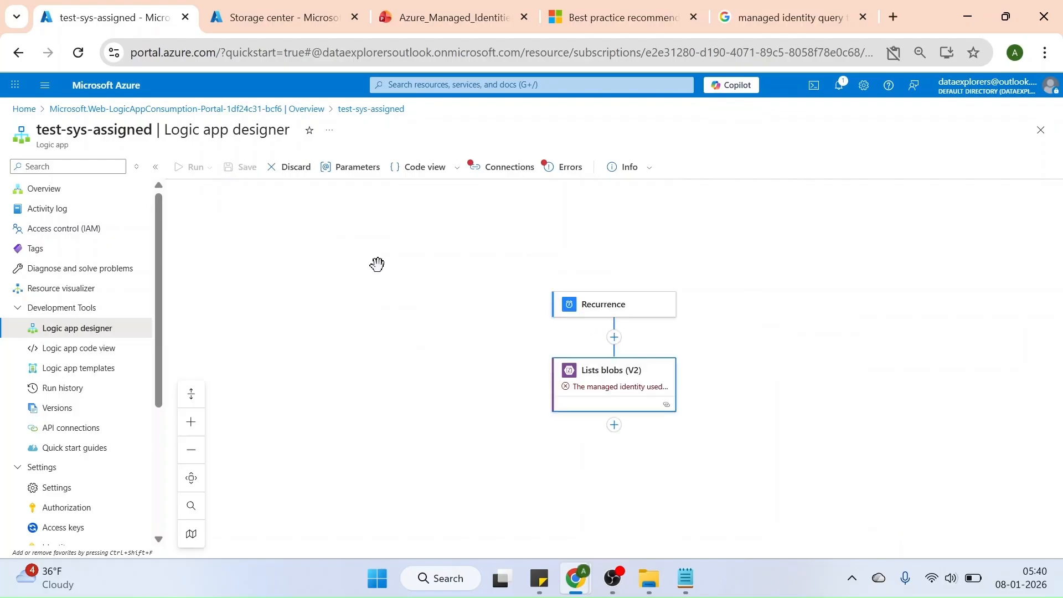
left_click(621, 391)
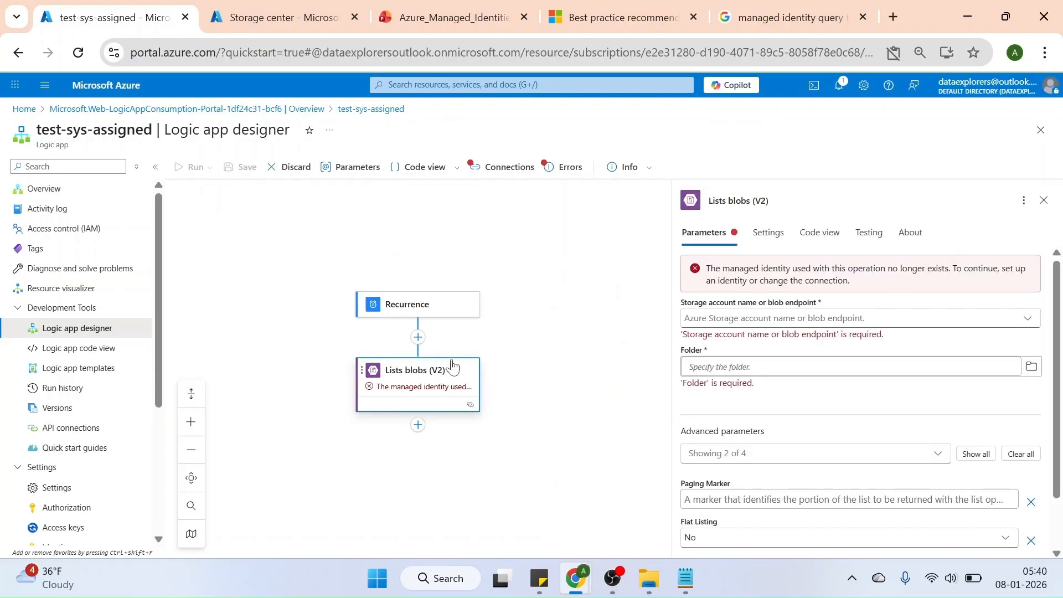
right_click(444, 375)
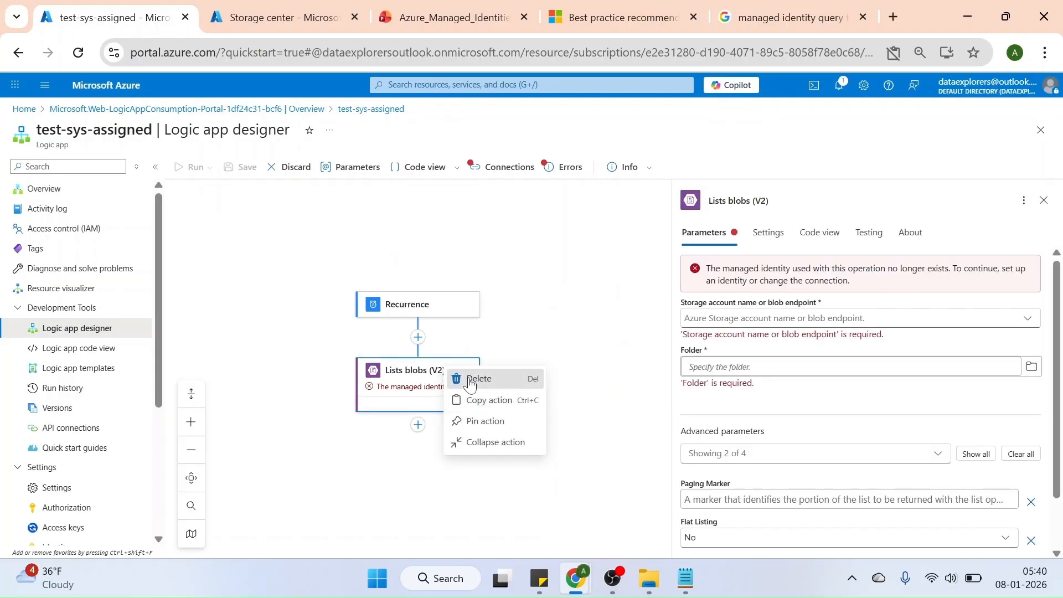
left_click(464, 377)
left_click(689, 398)
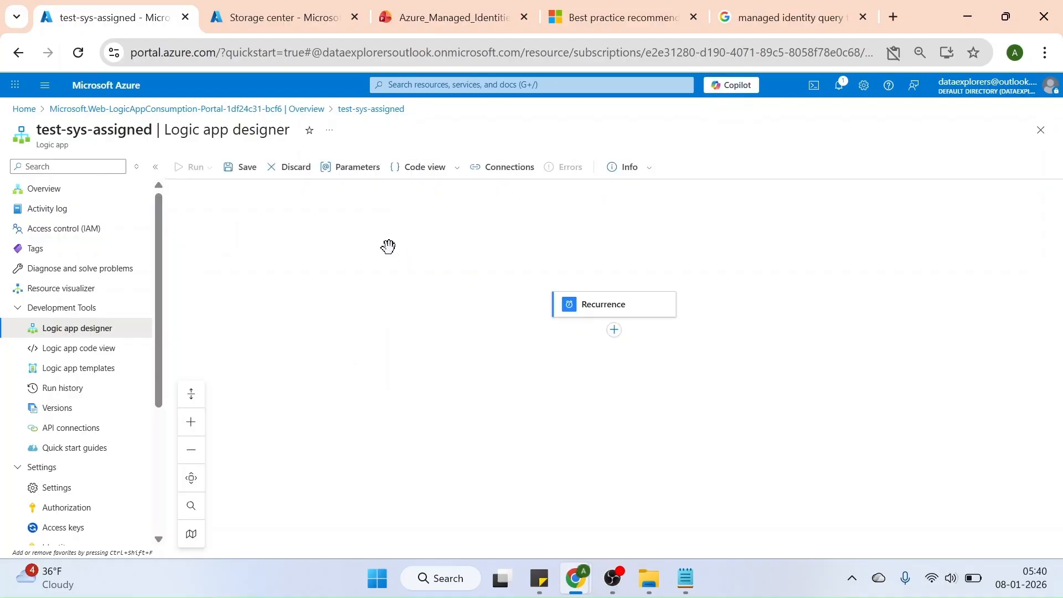
Save the workflow and open the logic app's Identity settings
left_click(235, 167)
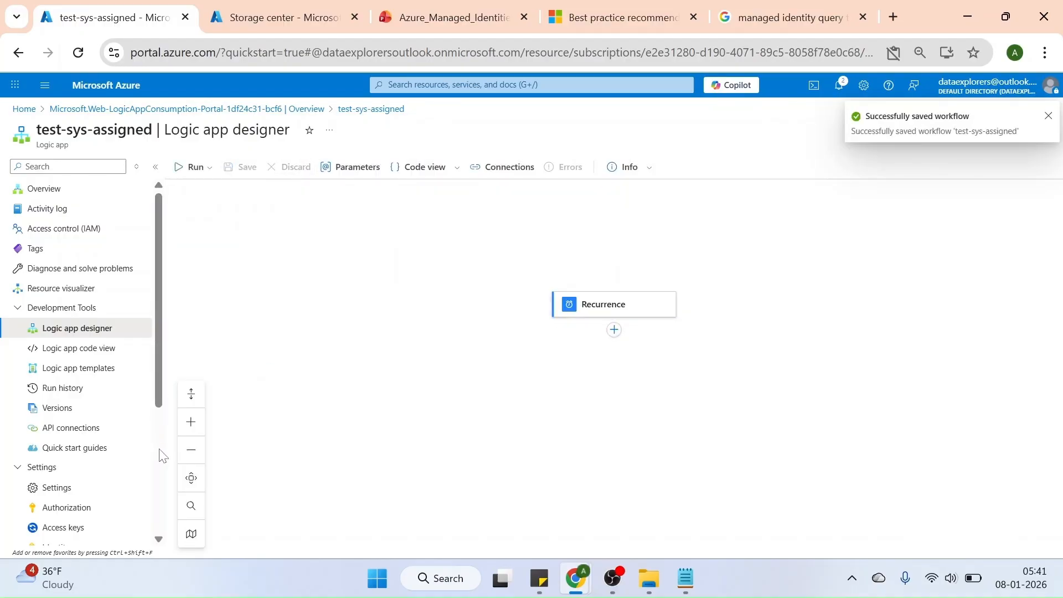
scroll(161, 455, "down", 4)
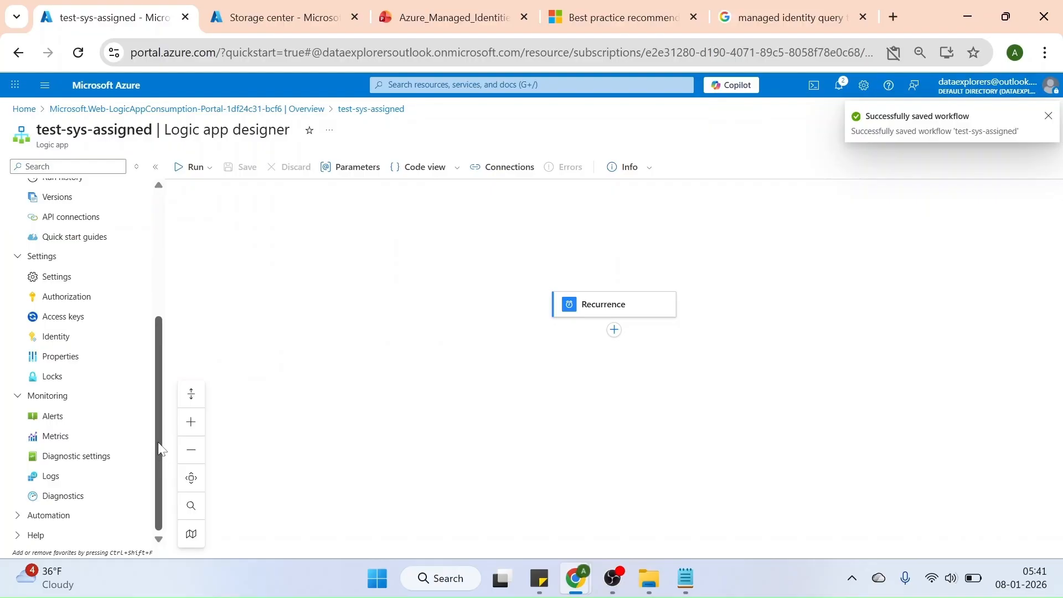
left_click(53, 339)
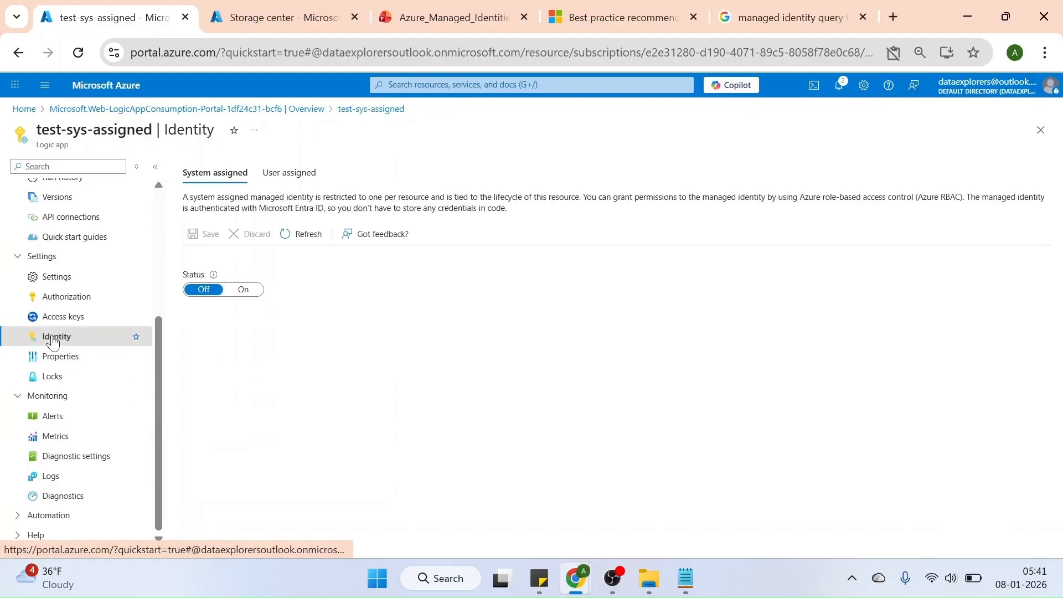
Enable the logic app's system-assigned managed identity, save and confirm it, and view the user-assigned identities
left_click(249, 296)
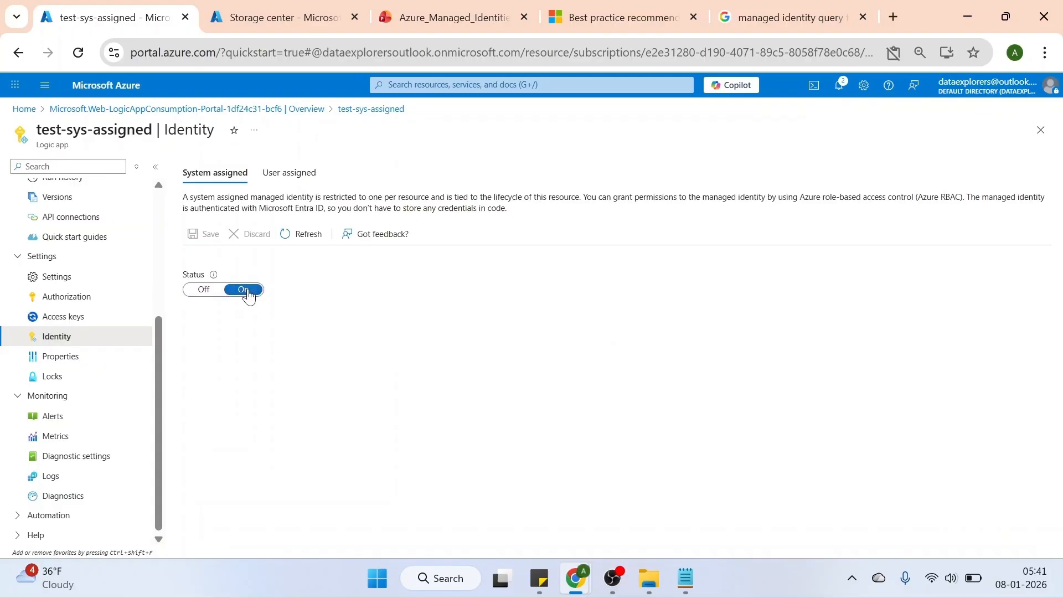
left_click(206, 235)
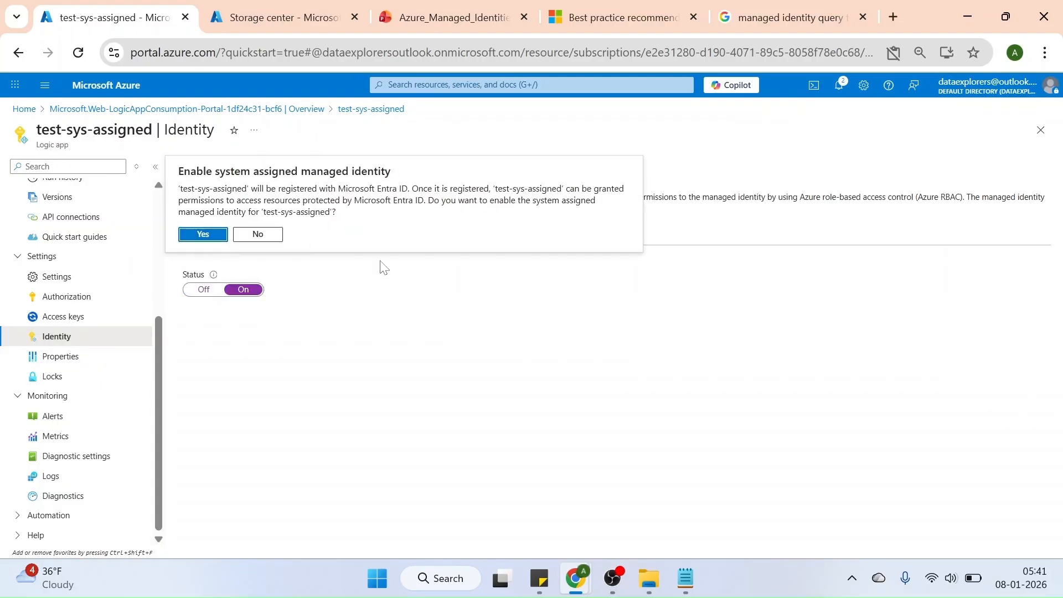
left_click(206, 236)
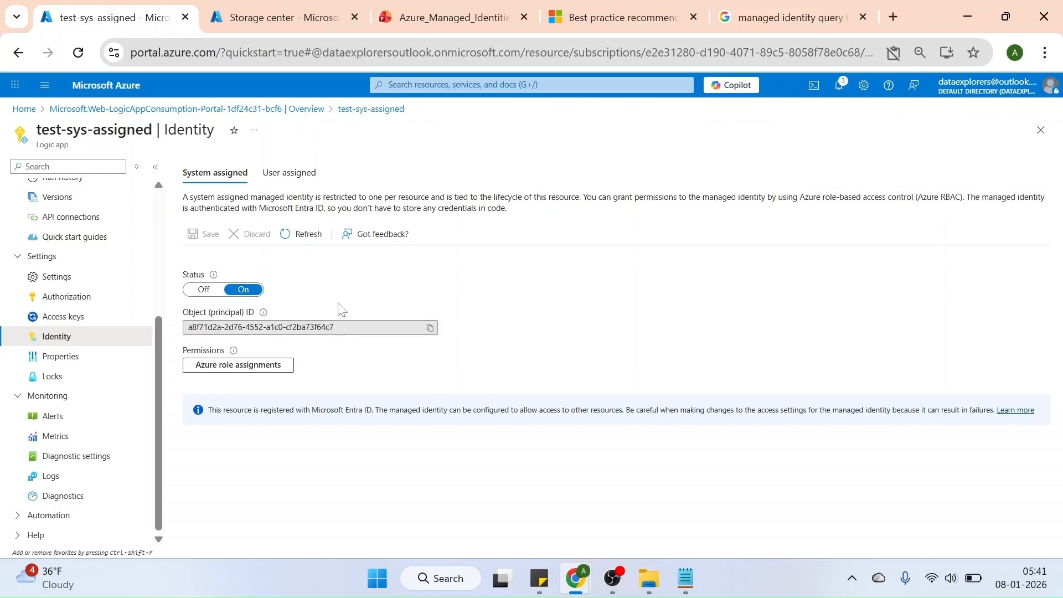
left_click(289, 172)
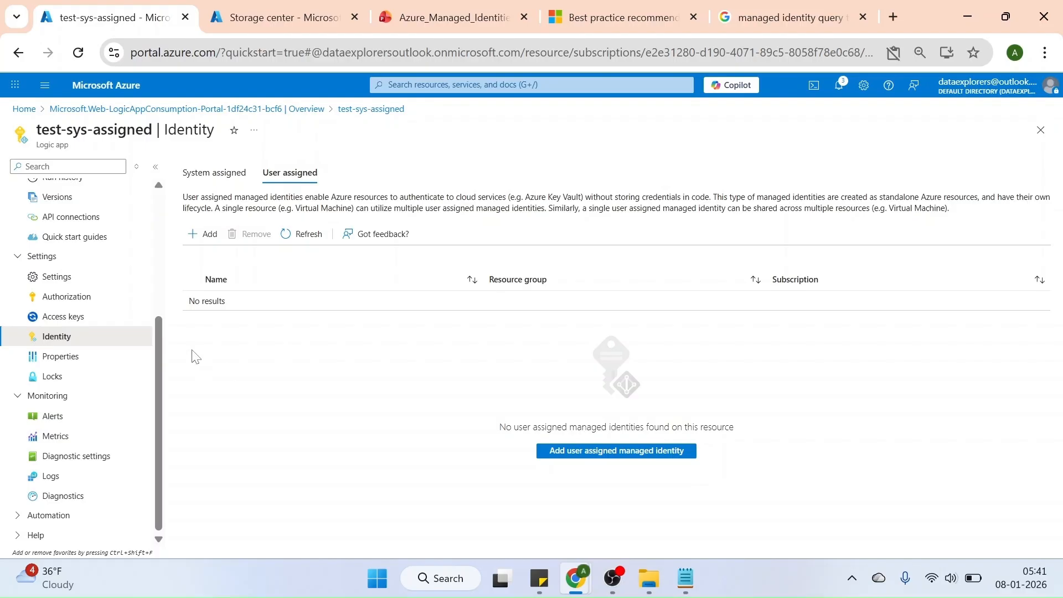
Return to the logic app's overview and disable the logic app
scroll(158, 228, "up", 4)
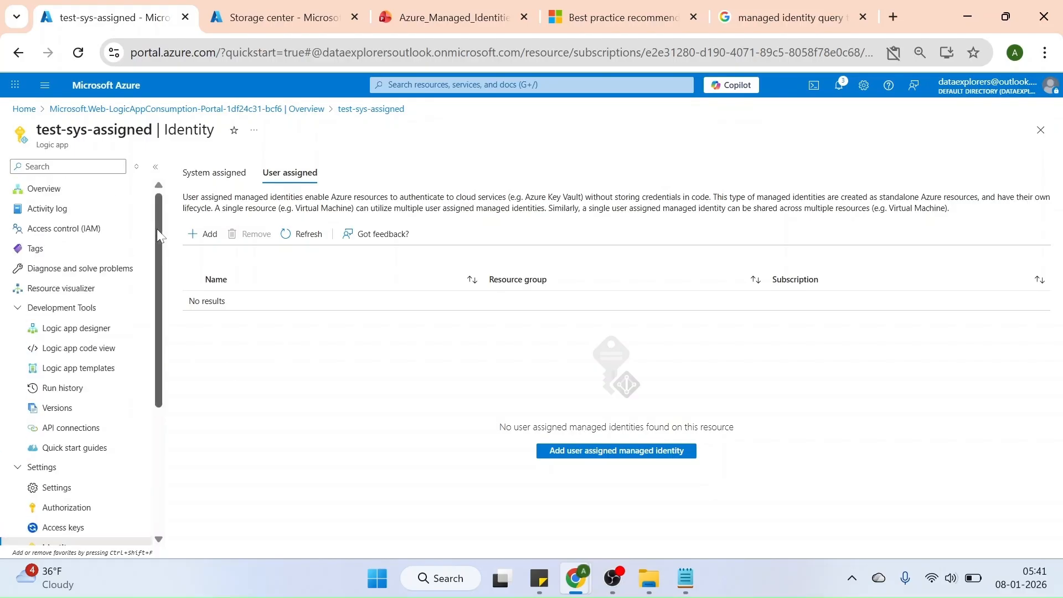
left_click(44, 189)
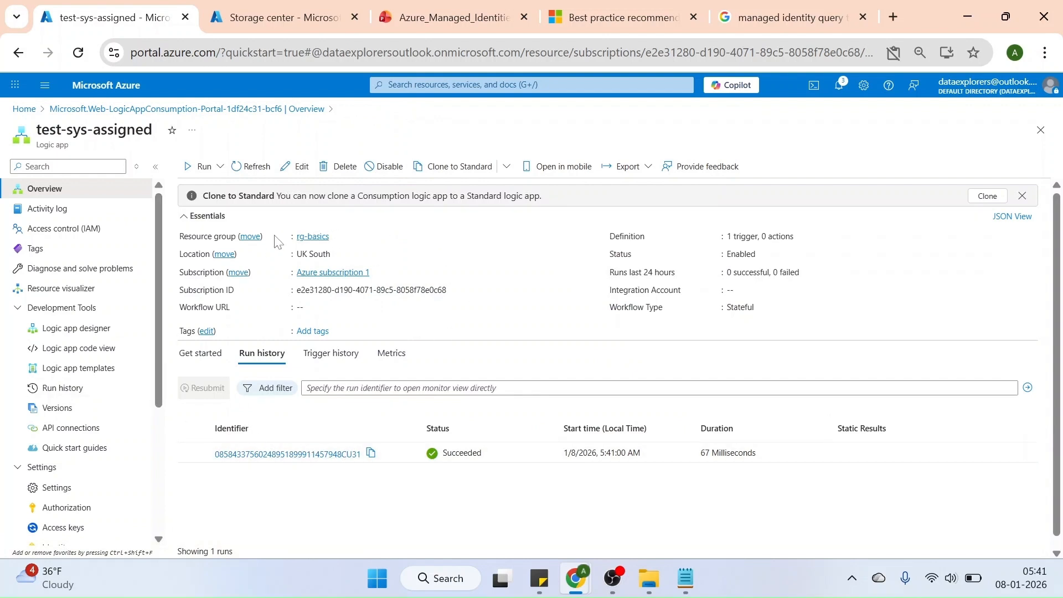
left_click(389, 168)
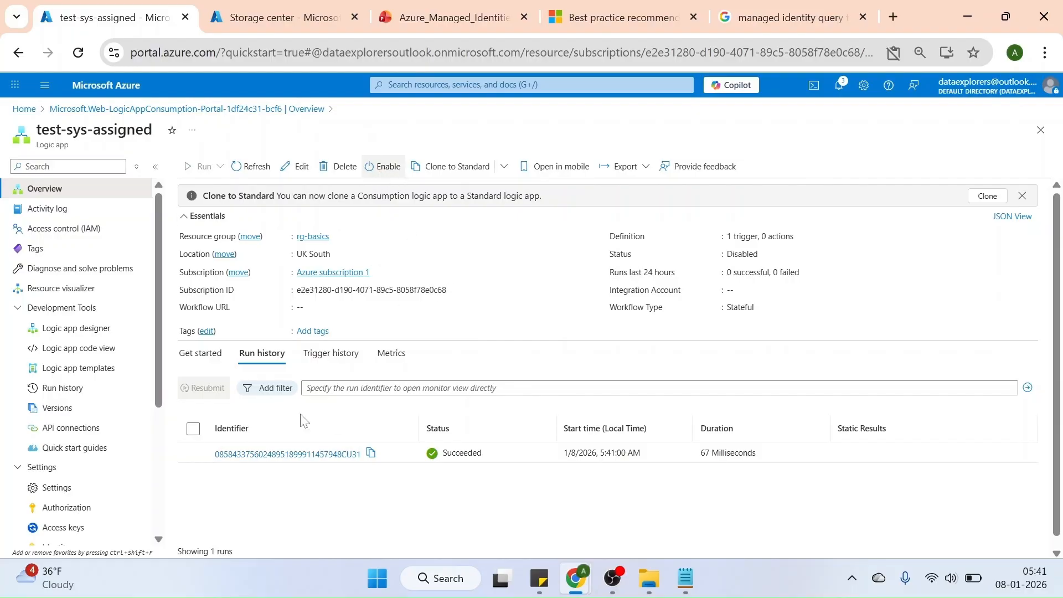
In the logic app designer, search for "list blob" and add the Lists blobs (V2) action after the Recurrence trigger
left_click(68, 330)
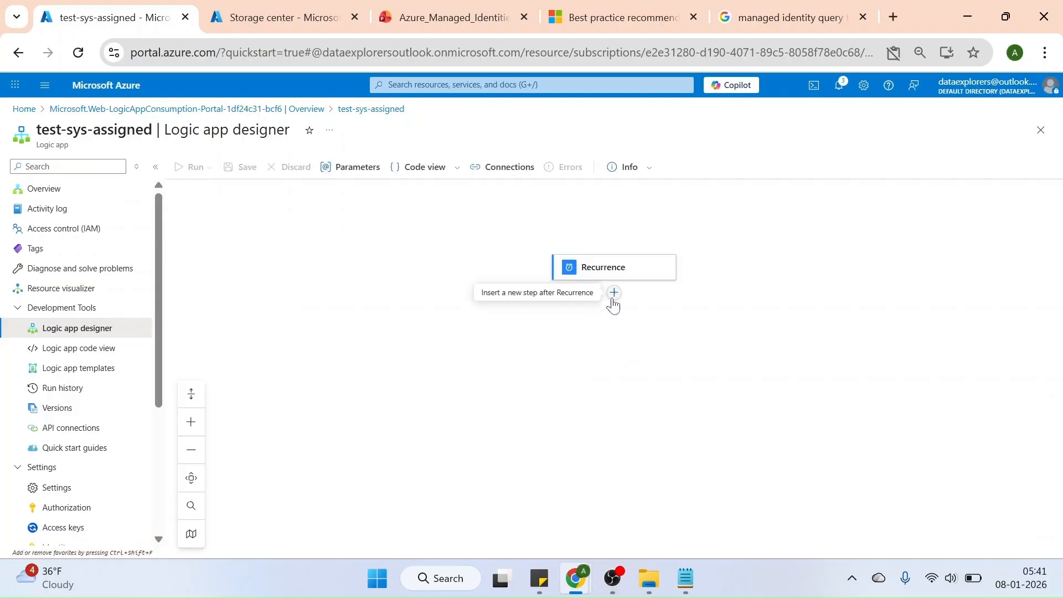
left_click(614, 292)
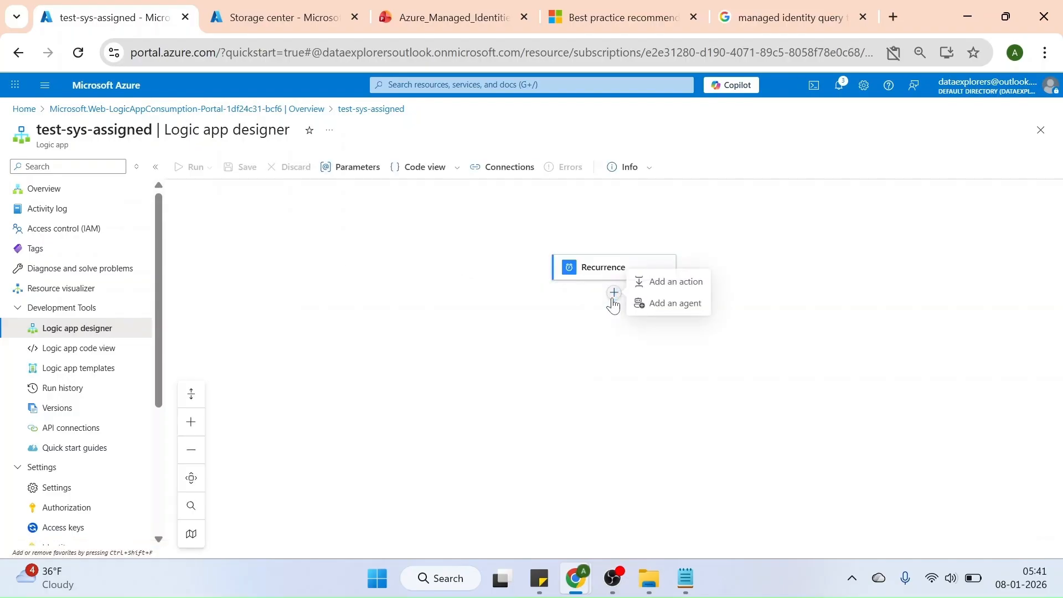
left_click(687, 287)
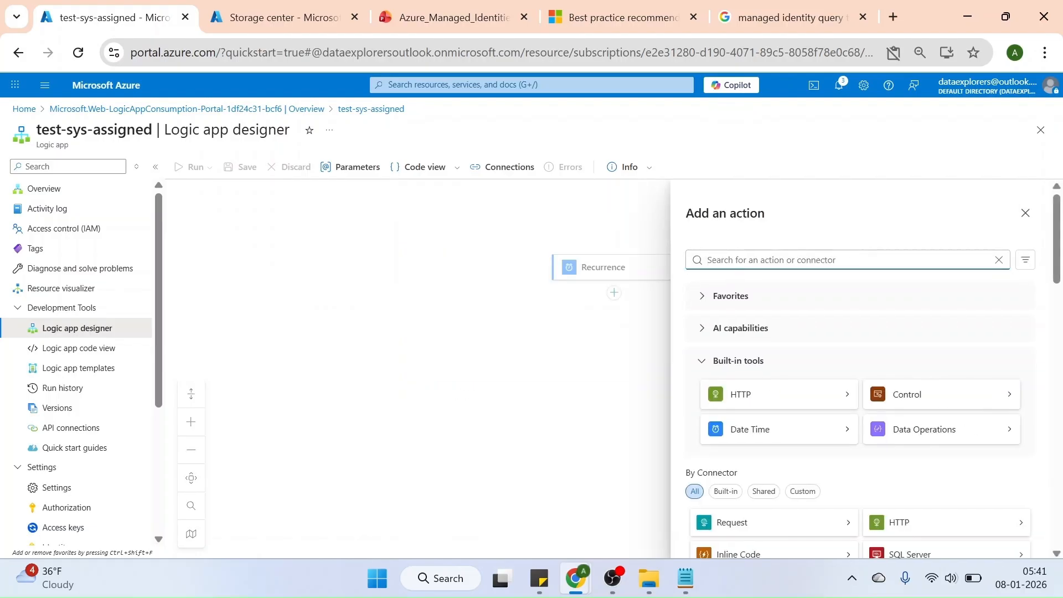
type("list blob")
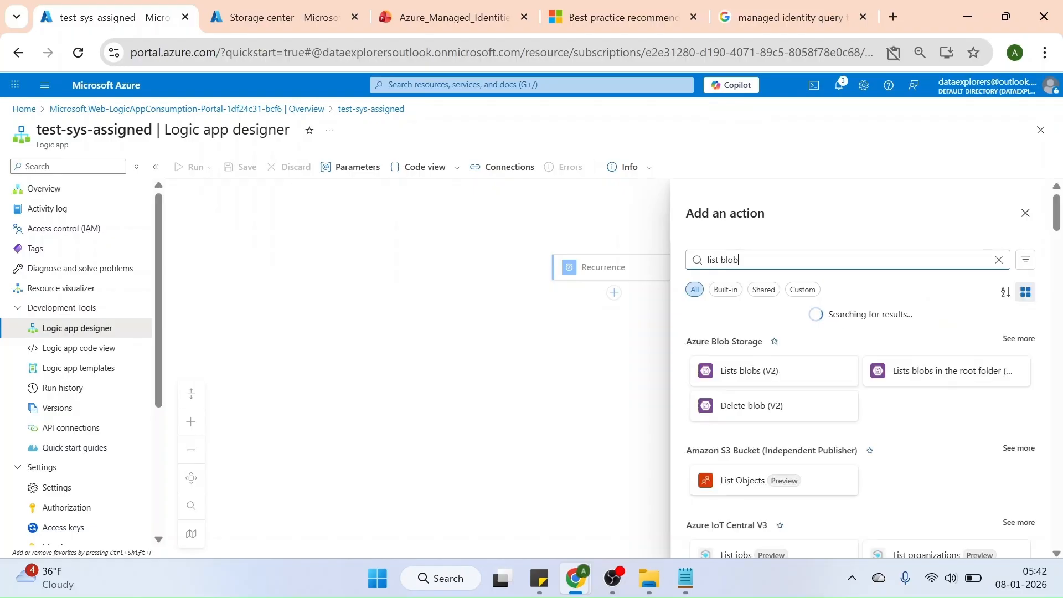
left_click(763, 377)
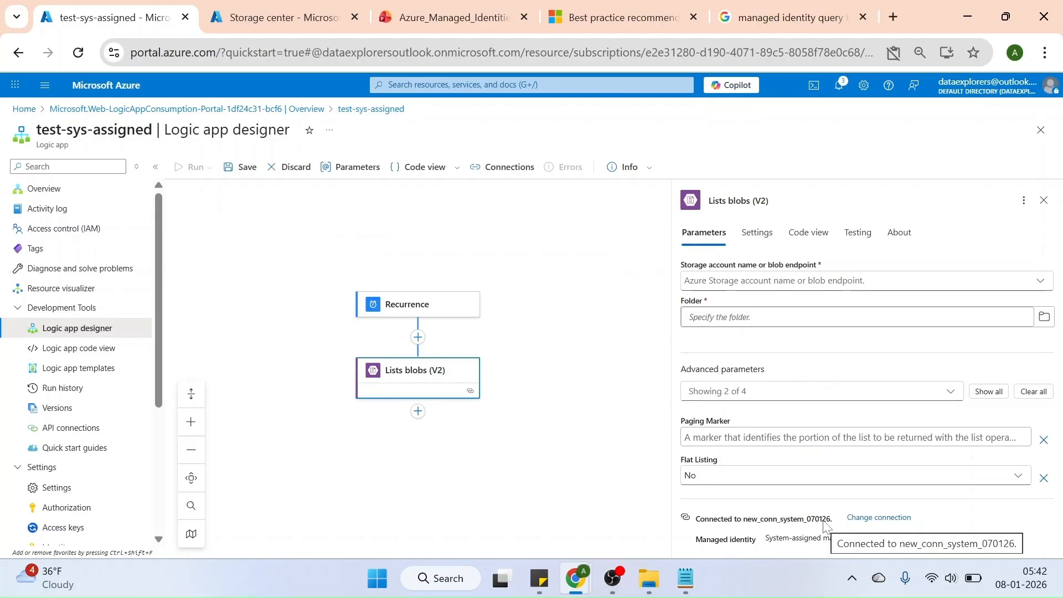
Create a new connection for Lists blobs (V2) named conn_sys_identity with the Logic Apps Managed Identity authentication type
left_click(886, 518)
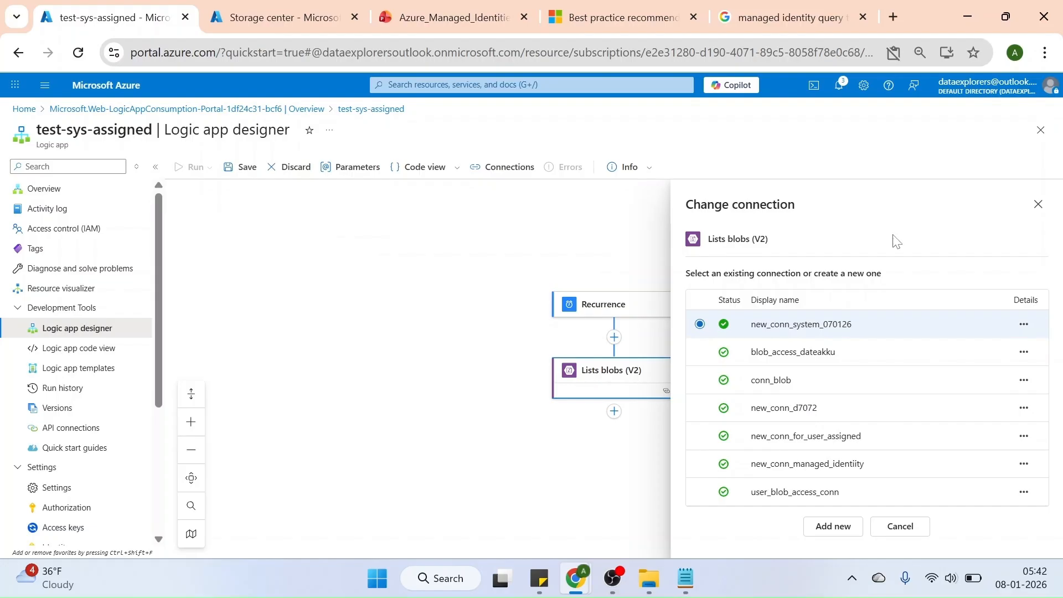
left_click(834, 527)
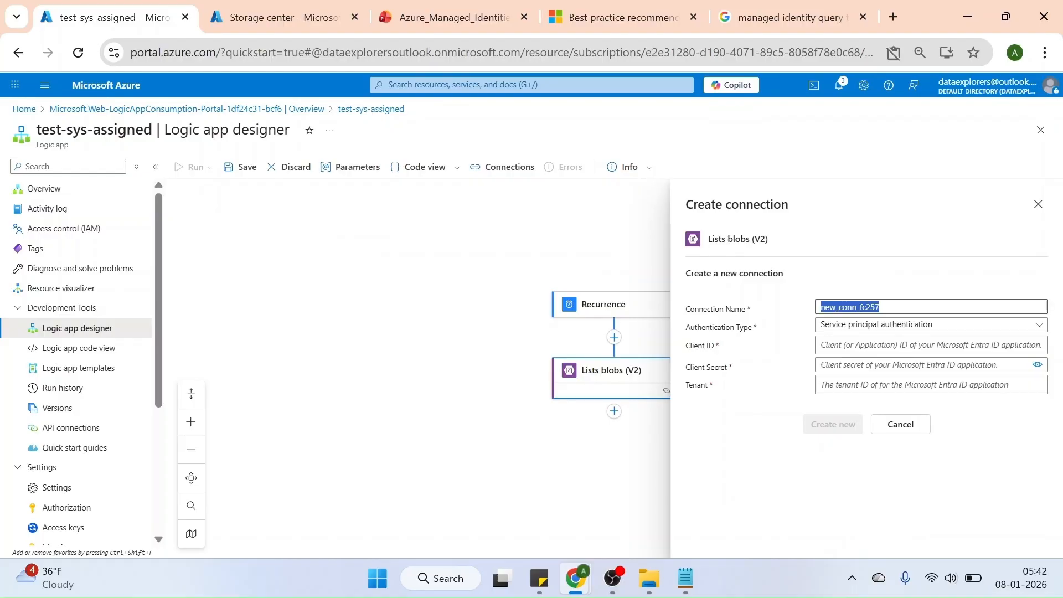
type("conn_sys_idenity")
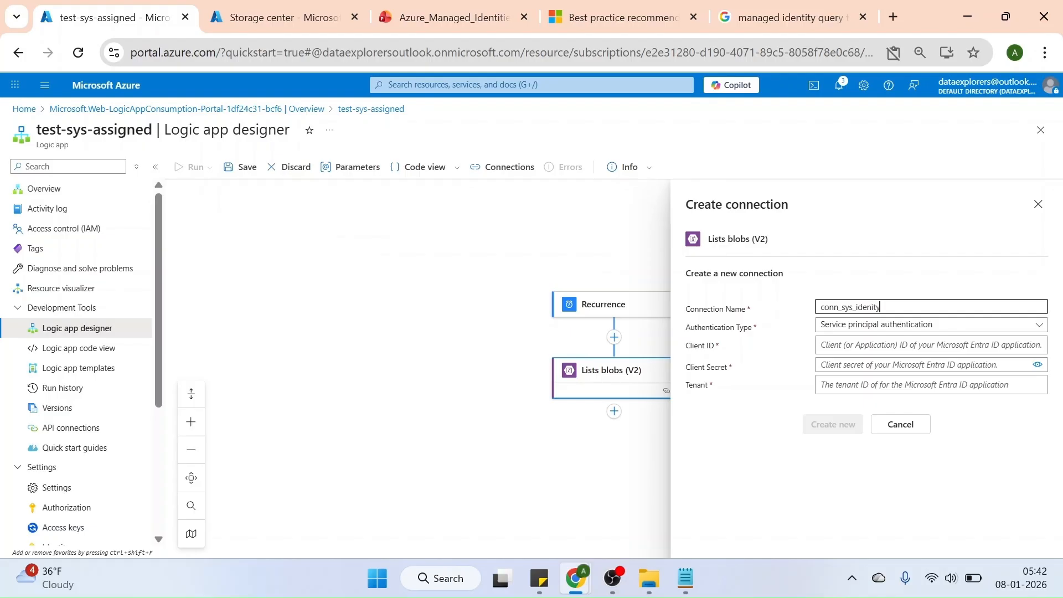
key("BackSpace")
left_click(866, 325)
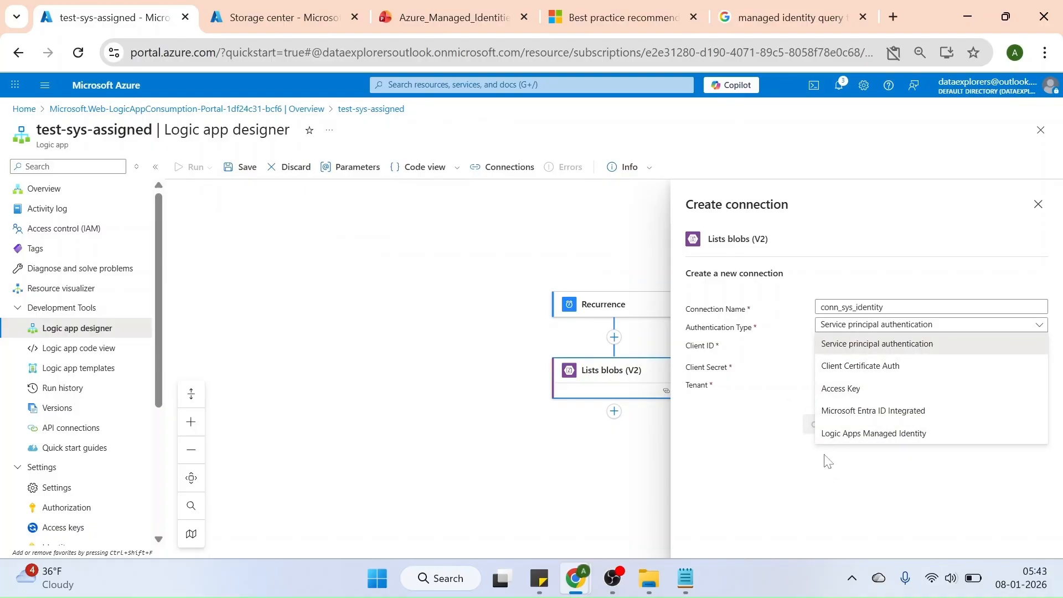
left_click(877, 433)
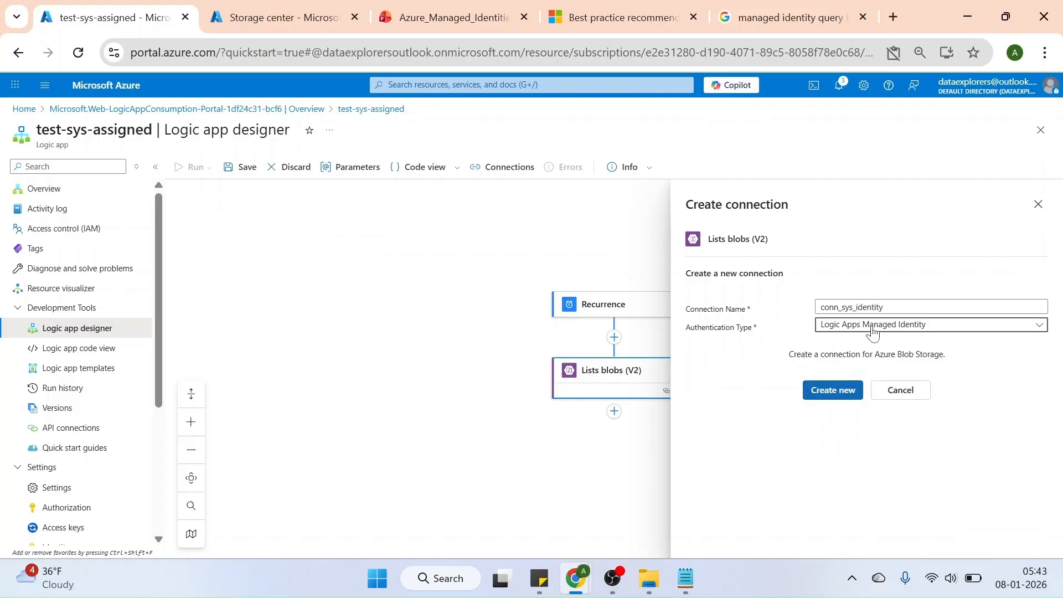
left_click(827, 395)
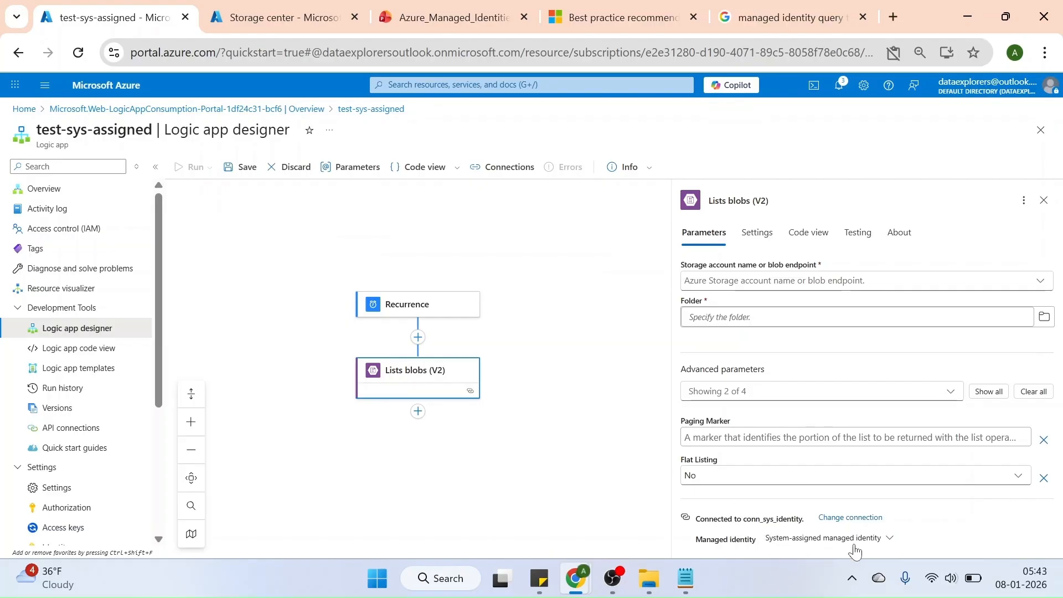
Check the managed identity options of the Lists blobs (V2) connection, then close and reopen the action's details
left_click(890, 539)
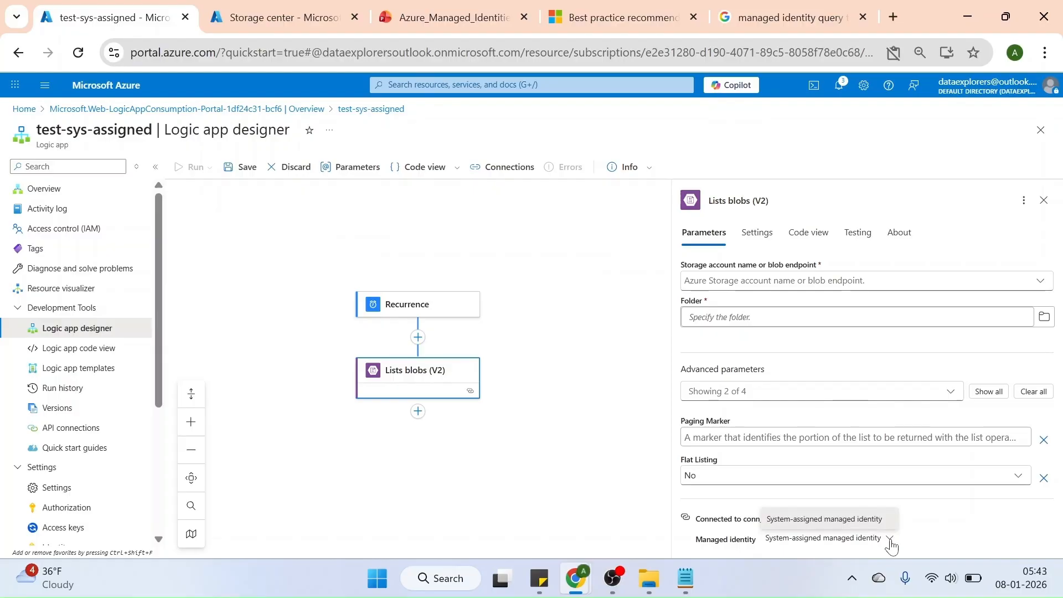
left_click(932, 531)
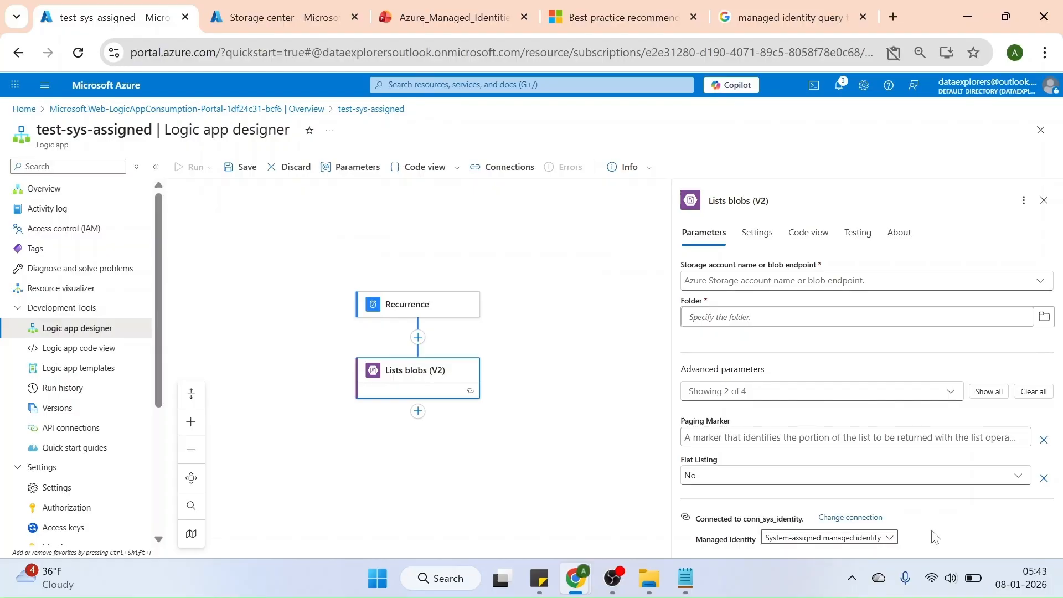
left_click(572, 464)
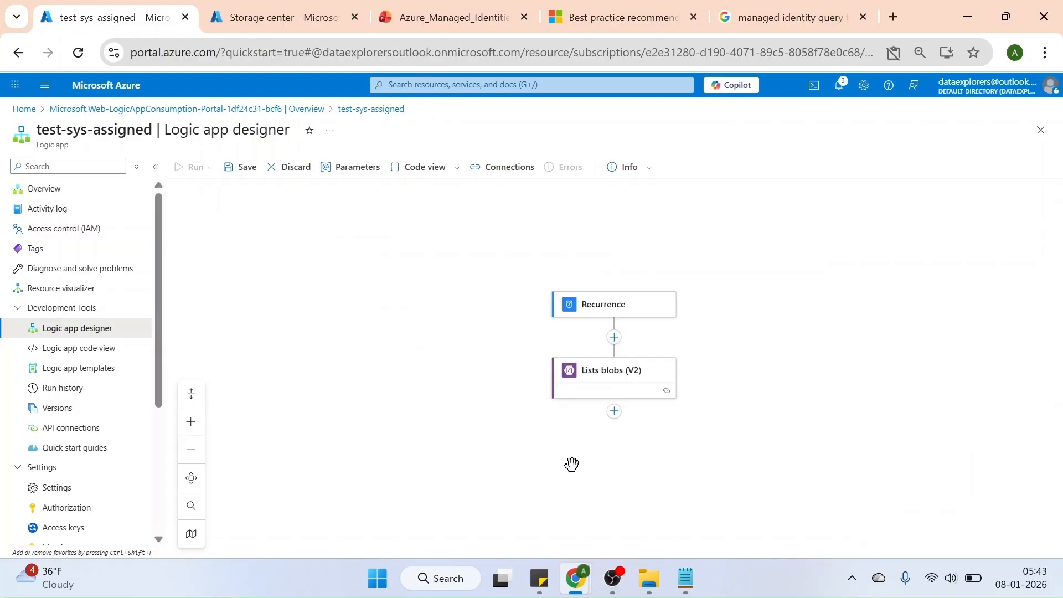
left_click(596, 376)
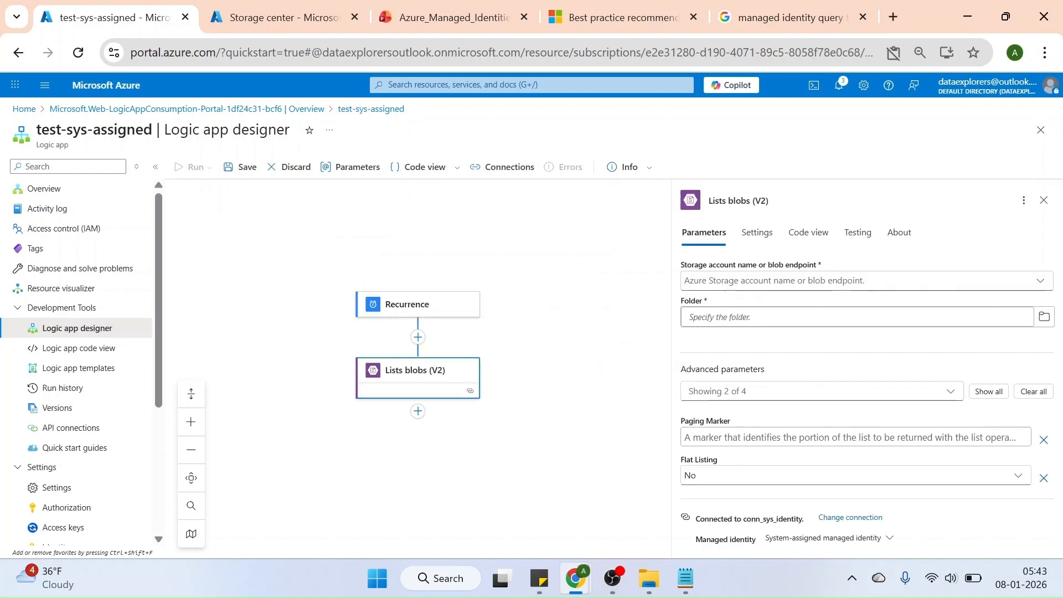
Open the blob containers of the datalake15312 storage account in the storage browser and copy the account name
left_click(301, 25)
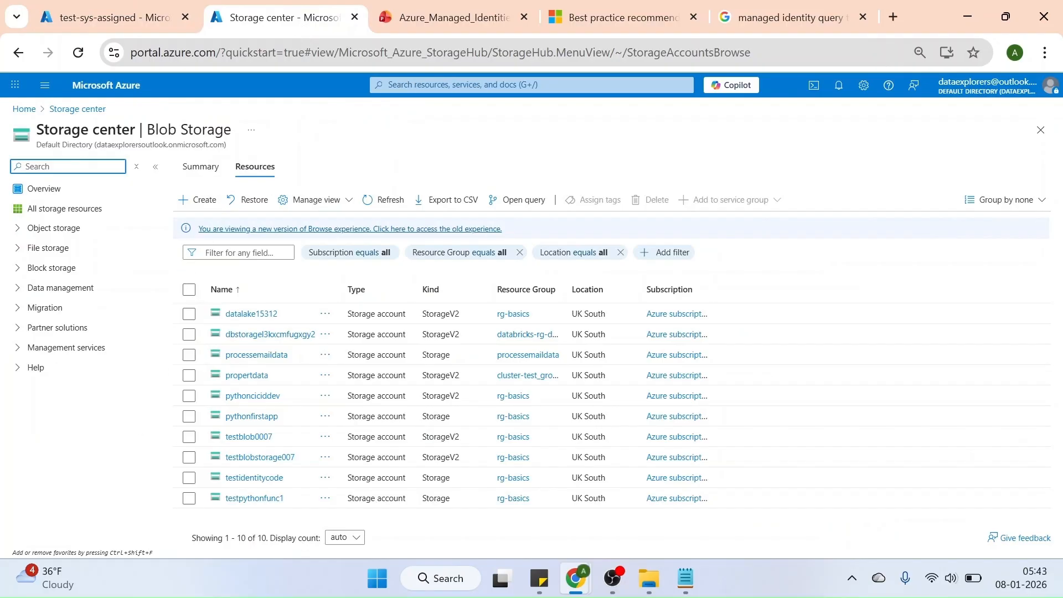
left_click(443, 85)
left_click(308, 115)
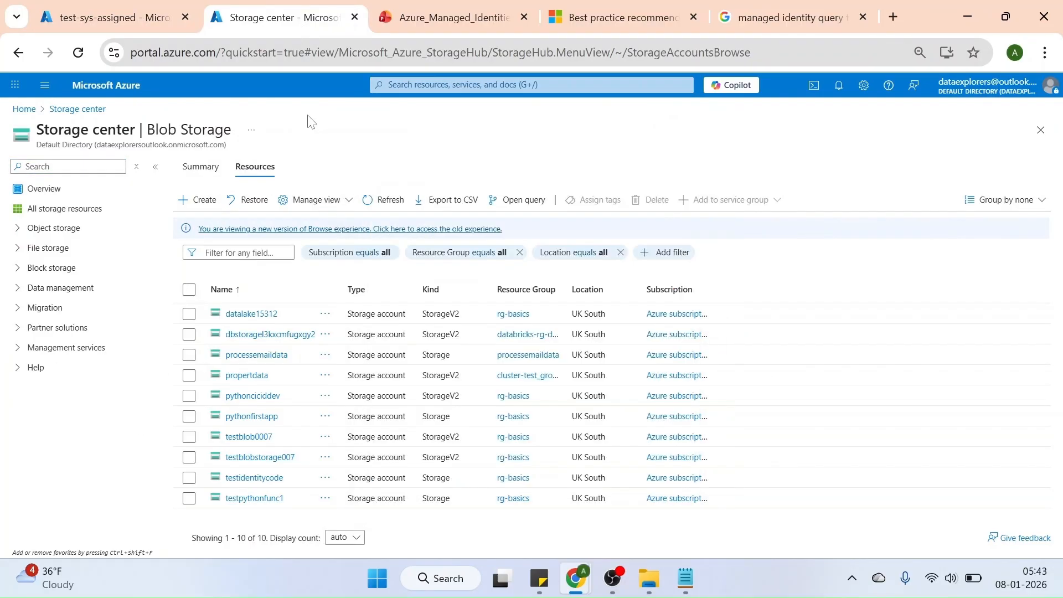
left_click(260, 320)
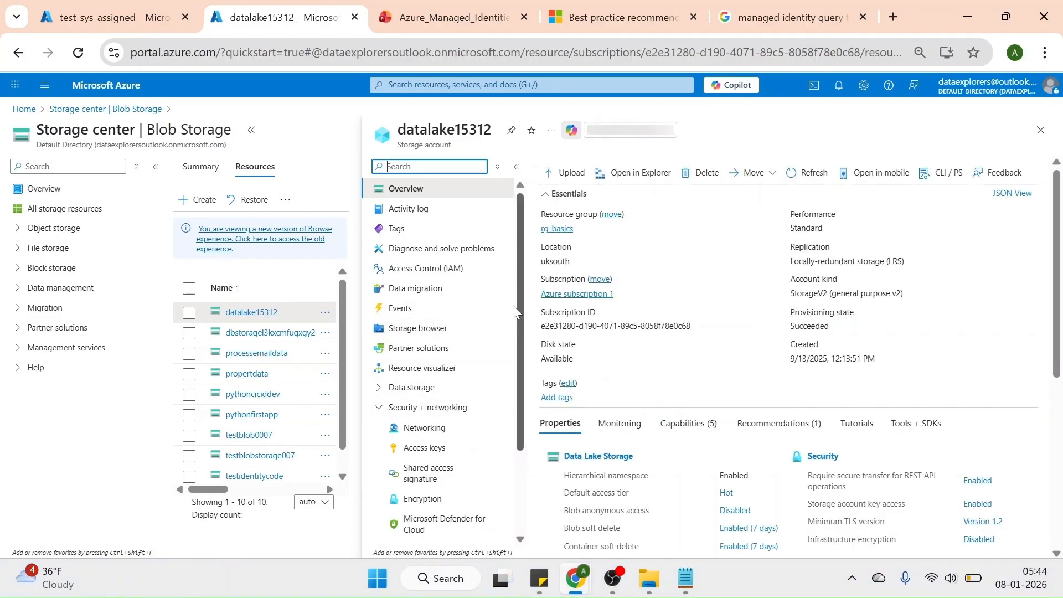
left_click(433, 330)
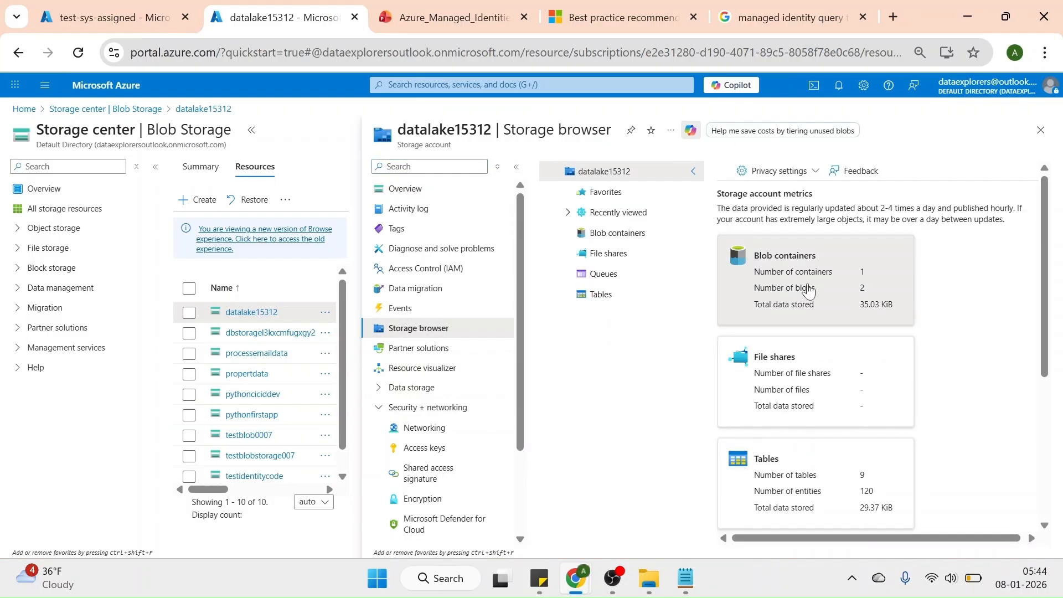
left_click(809, 289)
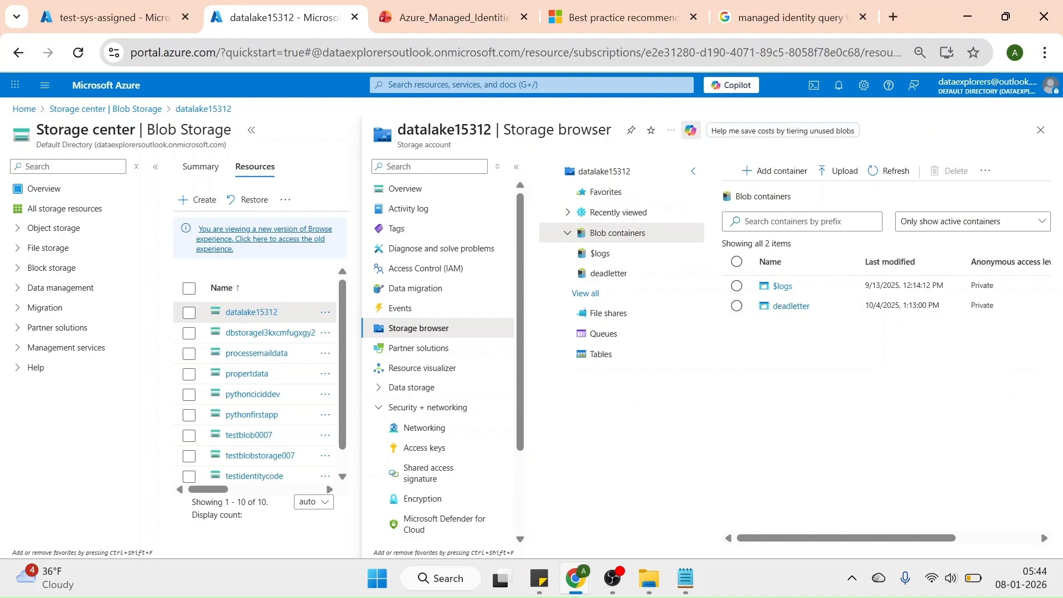
left_click_drag(492, 129, 397, 130)
key("ctrl+c")
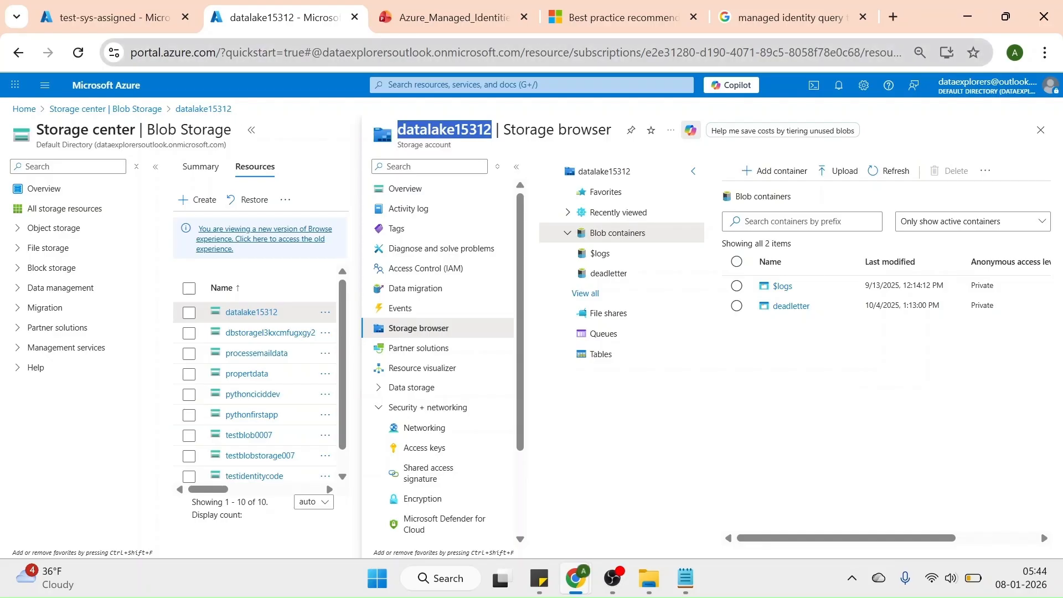
Enter datalake15312 as a custom value for the storage account name of the Lists blobs (V2) action
left_click(125, 11)
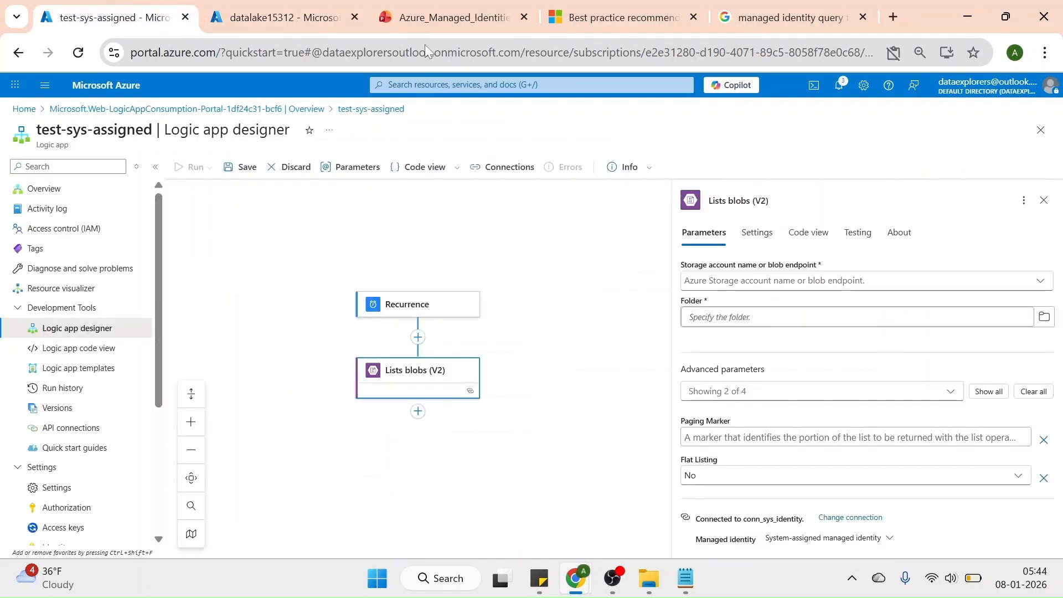
left_click(697, 284)
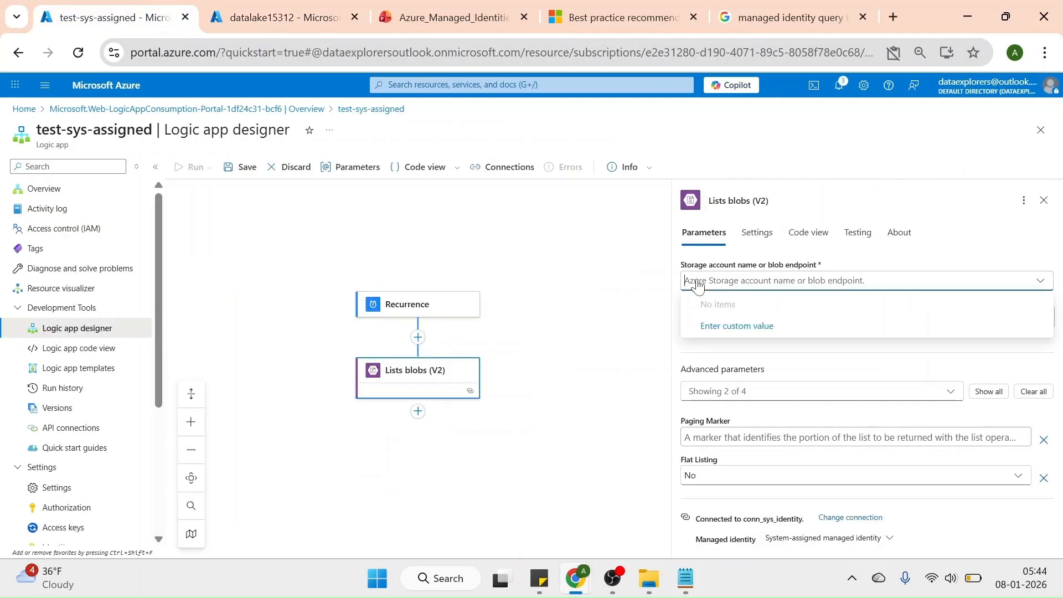
left_click(751, 330)
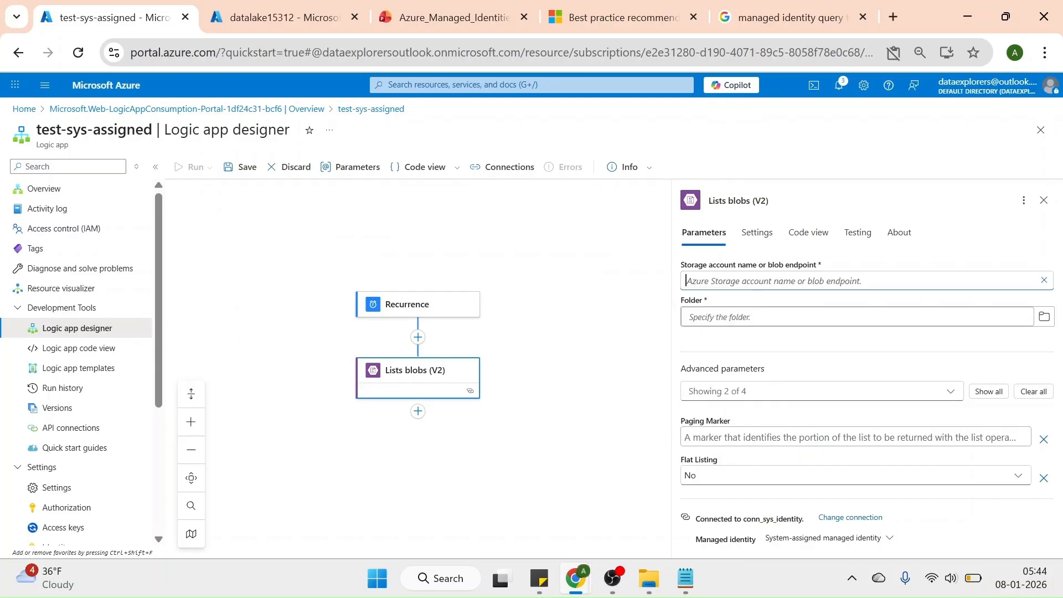
key("ctrl+v")
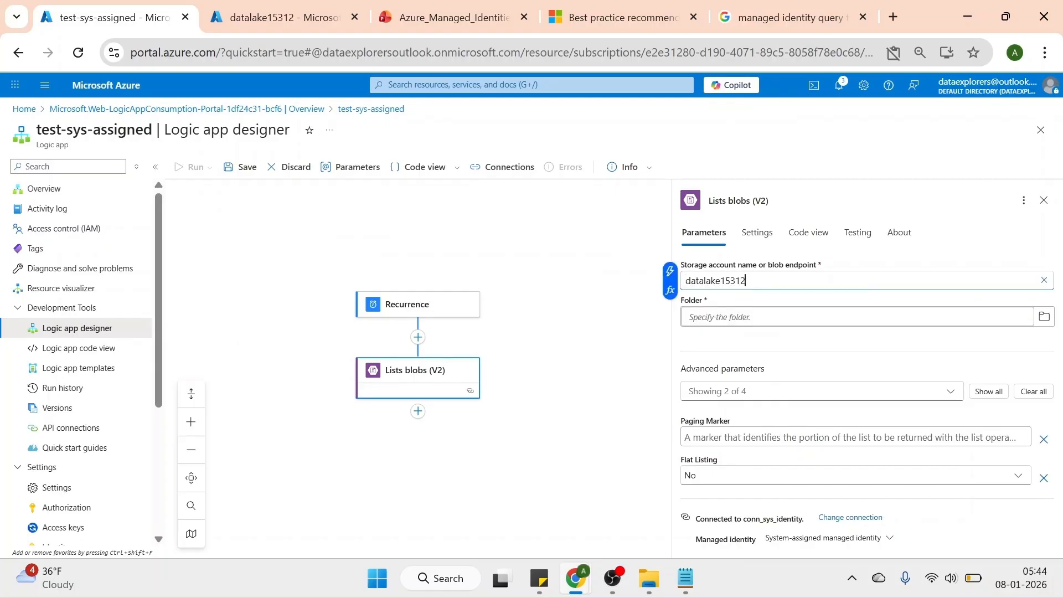
Set the folder of the Lists blobs (V2) action to the deadletter container and save the workflow
left_click(283, 17)
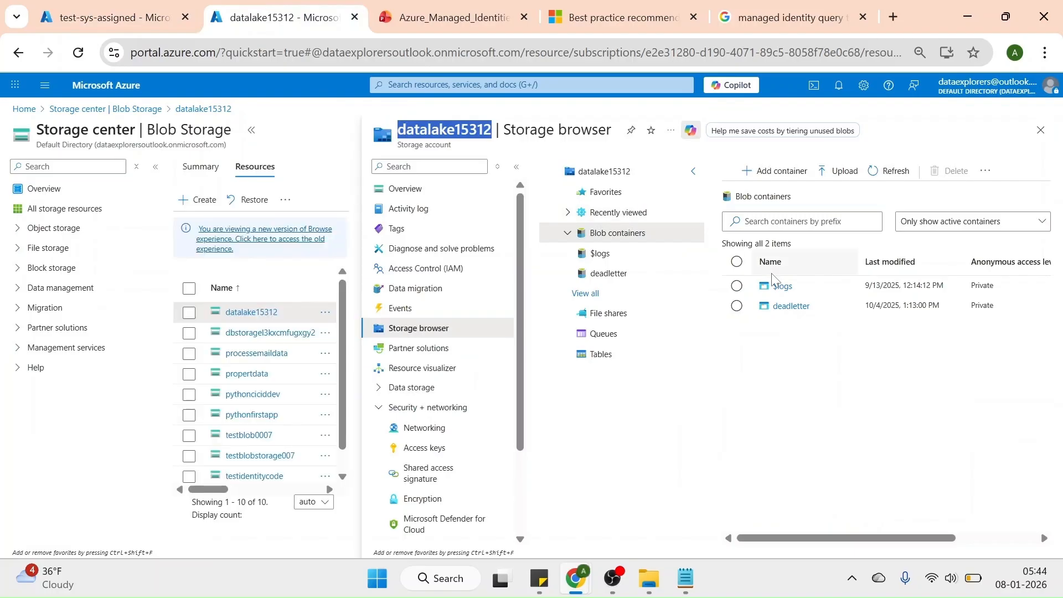
left_click(129, 20)
left_click(720, 318)
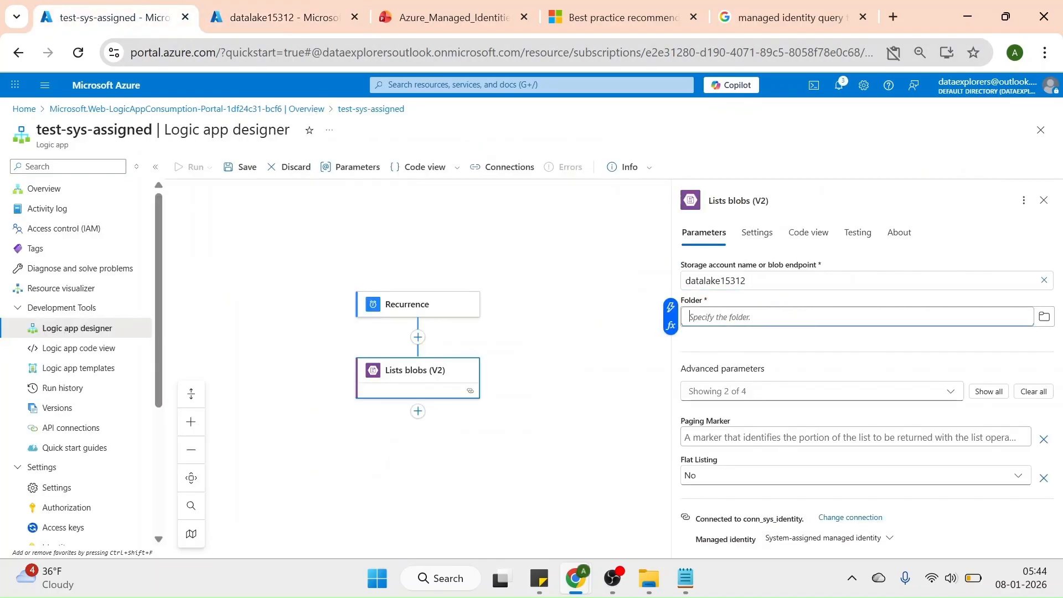
type("deadletter")
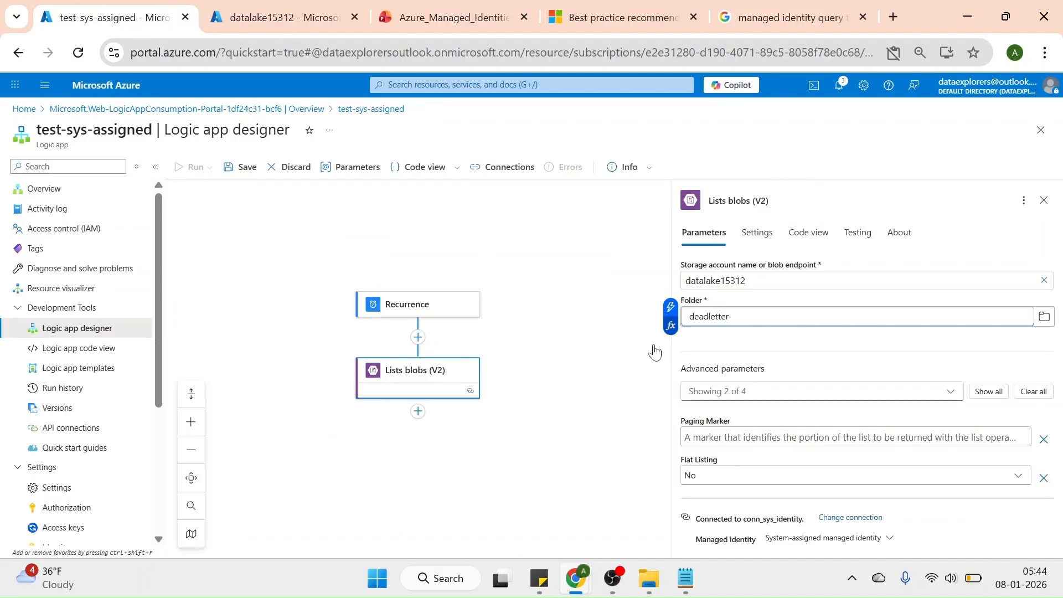
left_click(611, 369)
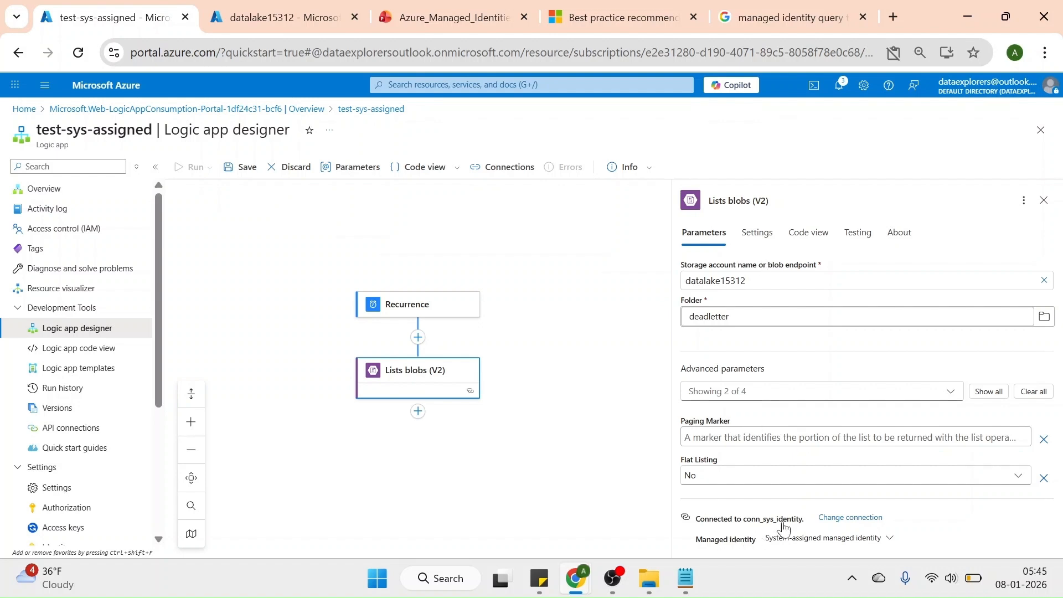
left_click(243, 167)
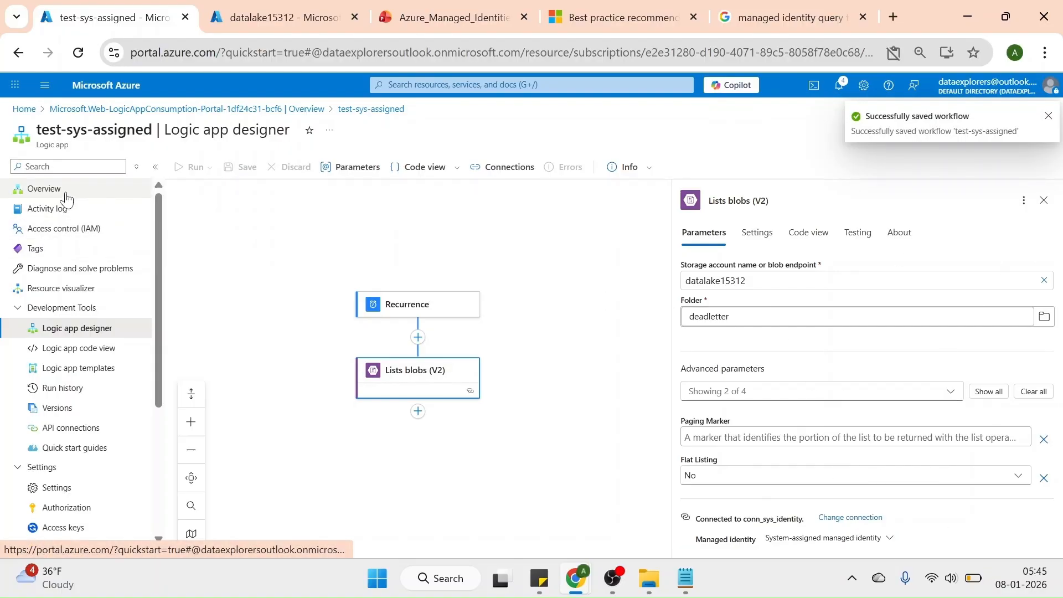
Set the Recurrence trigger's interval to 8 and save the workflow
left_click(433, 321)
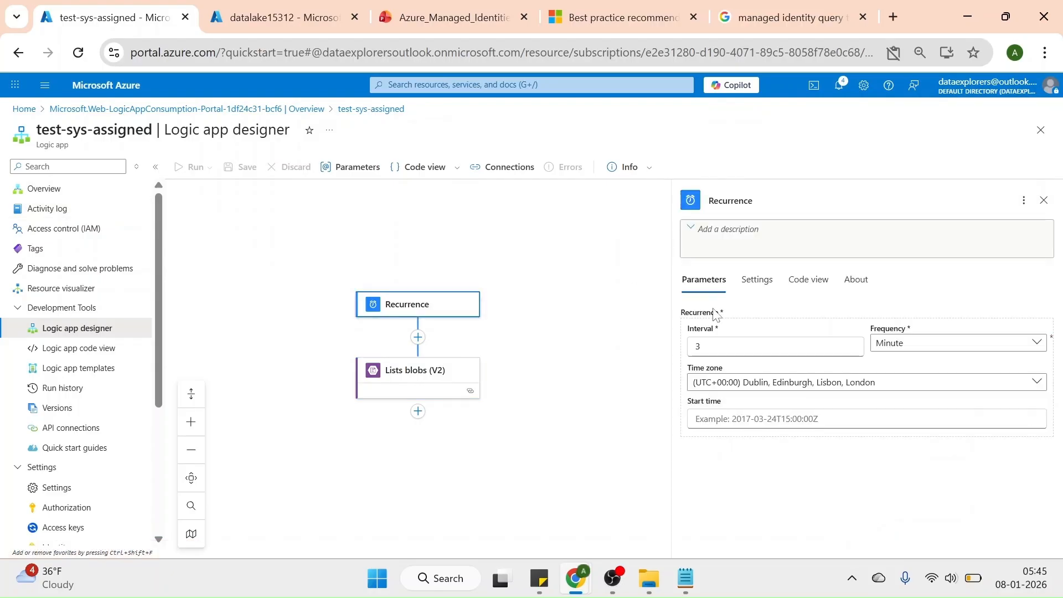
left_click(699, 346)
key("BackSpace")
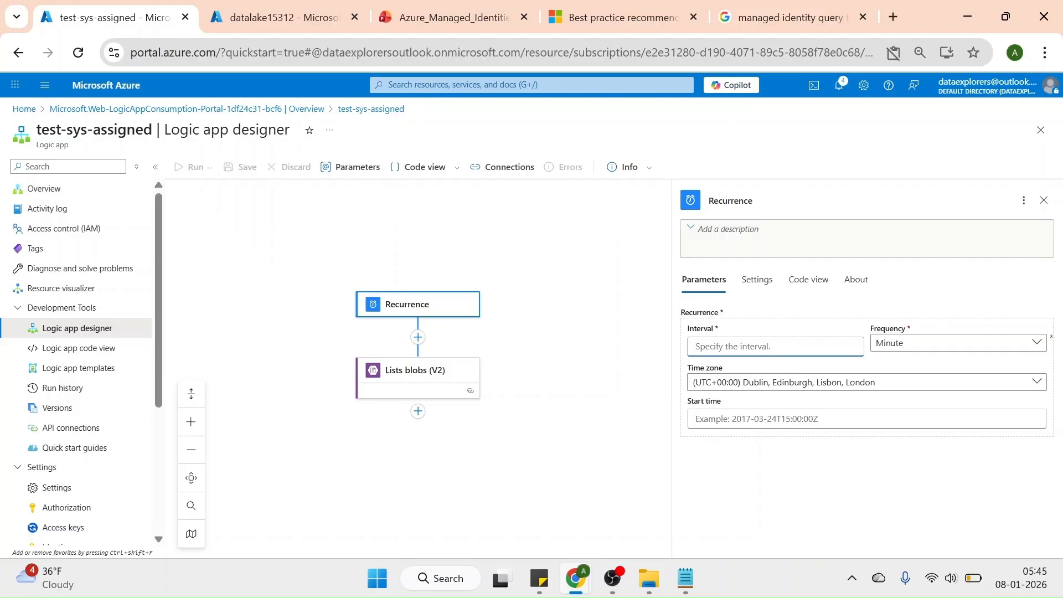
type("8")
left_click(599, 327)
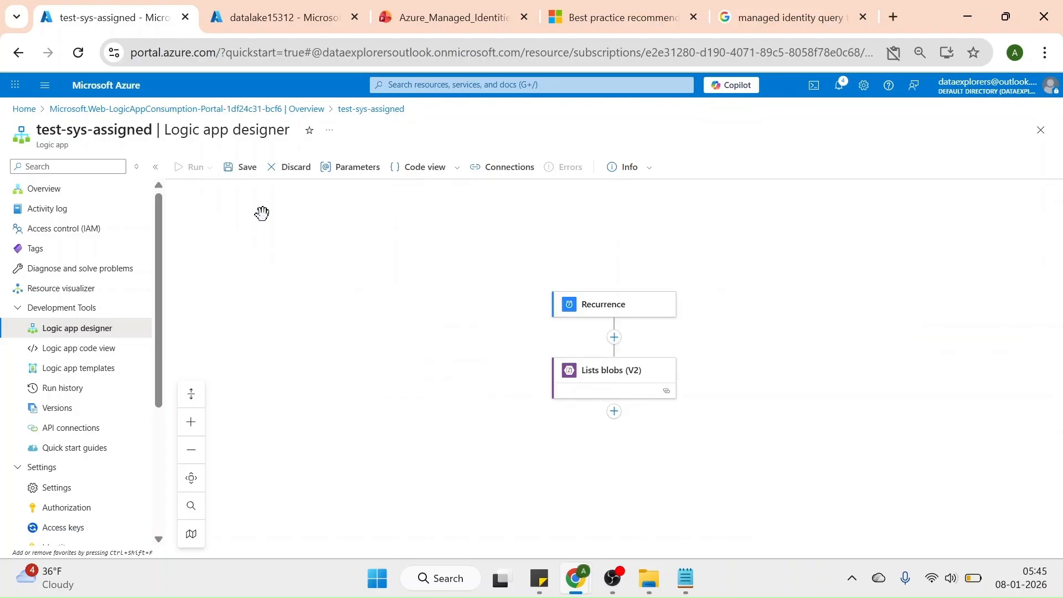
left_click(243, 168)
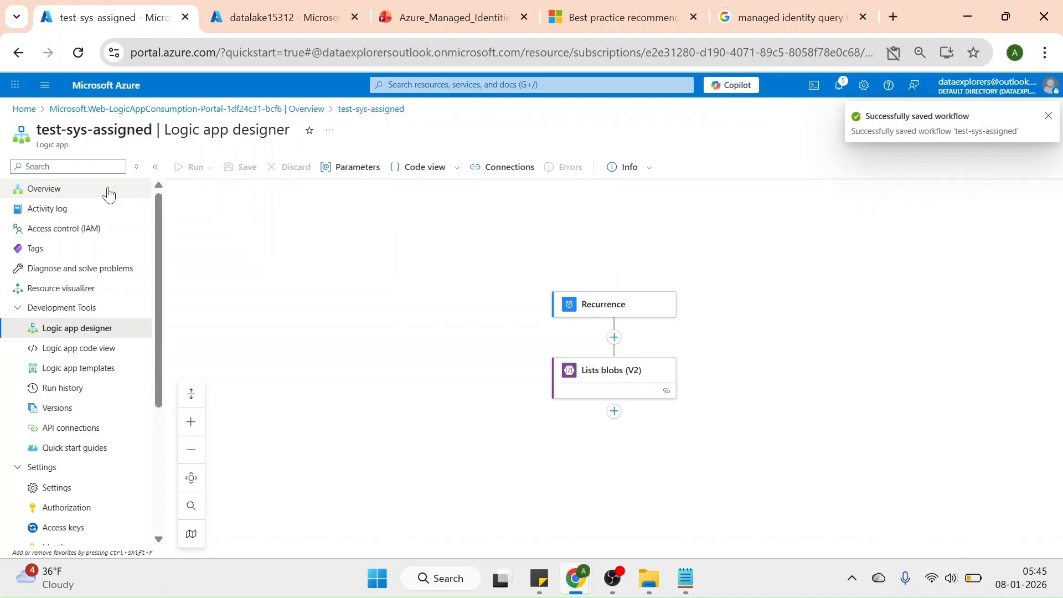
Run the test-sys-assigned logic app manually from its overview and show its runs history
left_click(53, 194)
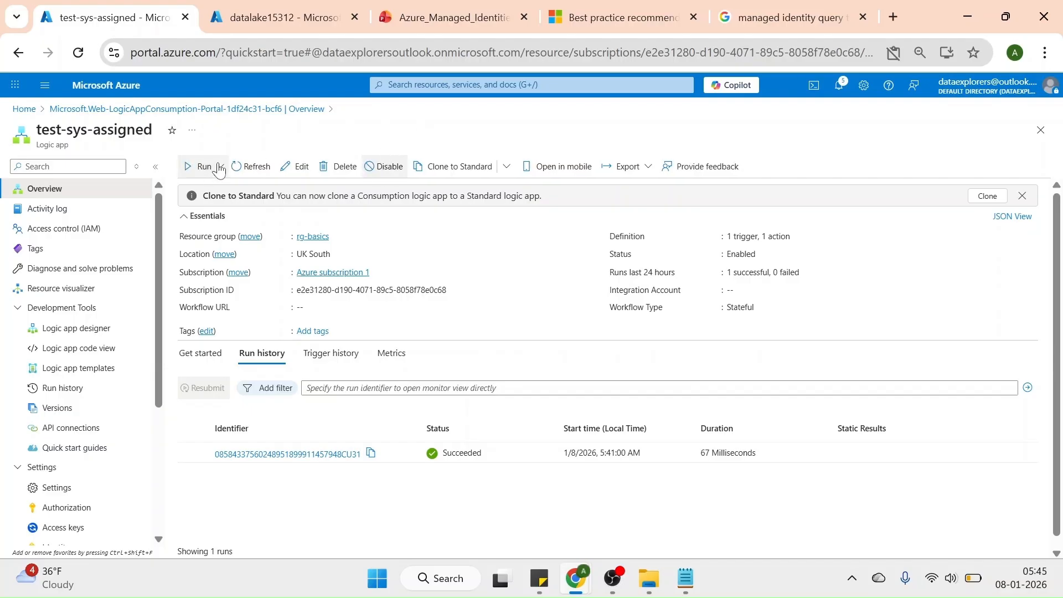
left_click(197, 166)
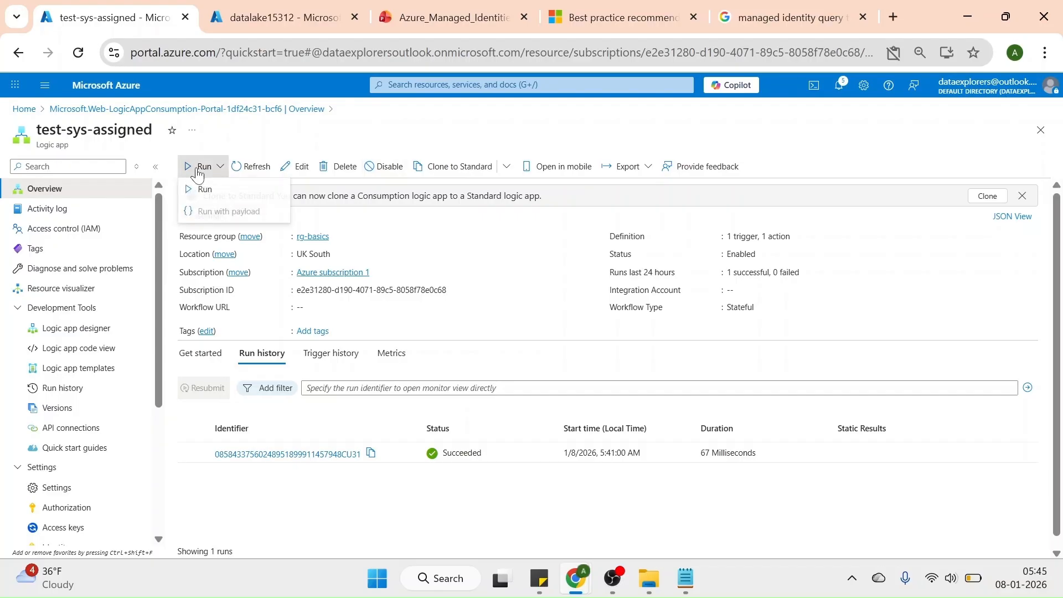
left_click(207, 190)
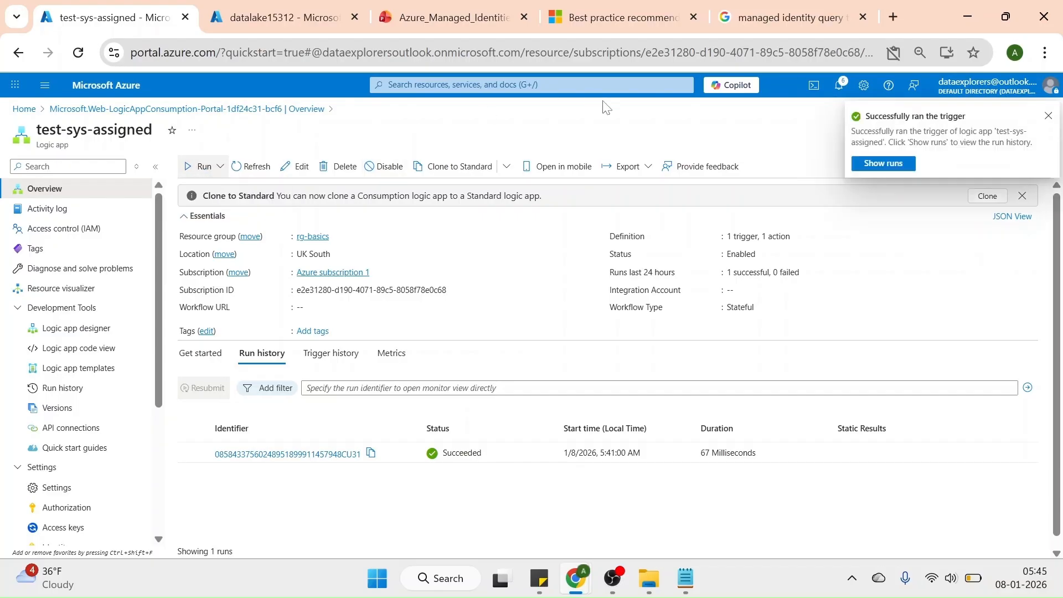
left_click(883, 164)
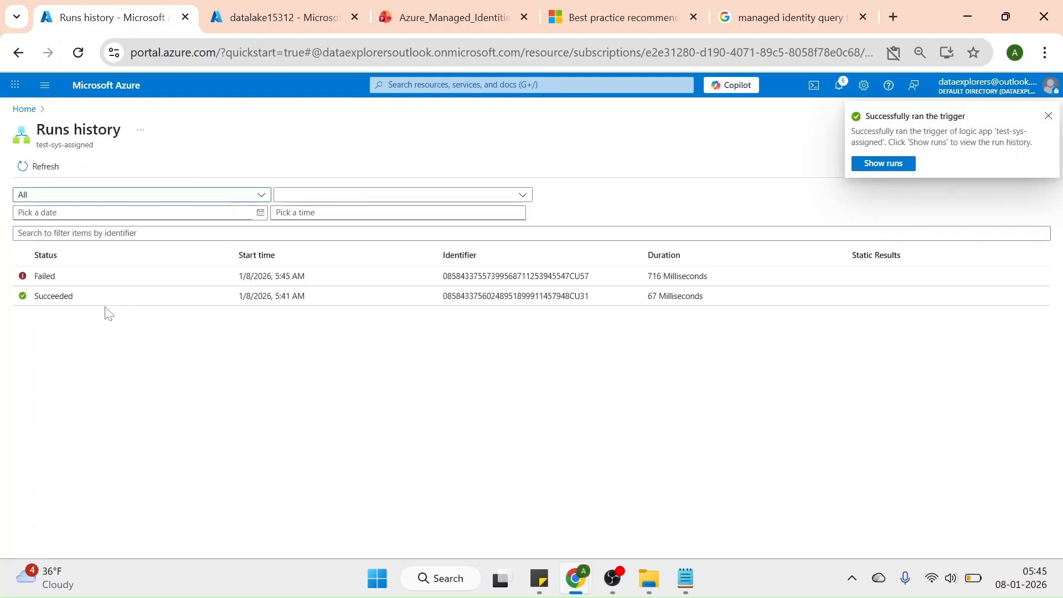
Open the latest run and examine the inputs, outputs and response body of the Lists blobs (V2) action
left_click(51, 282)
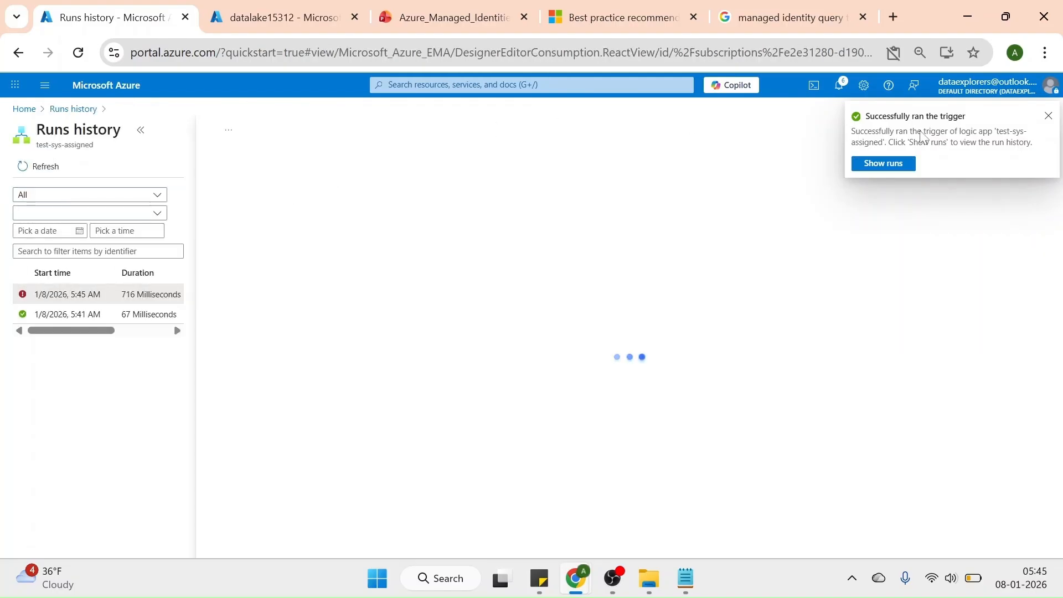
left_click(1048, 116)
left_click(1046, 136)
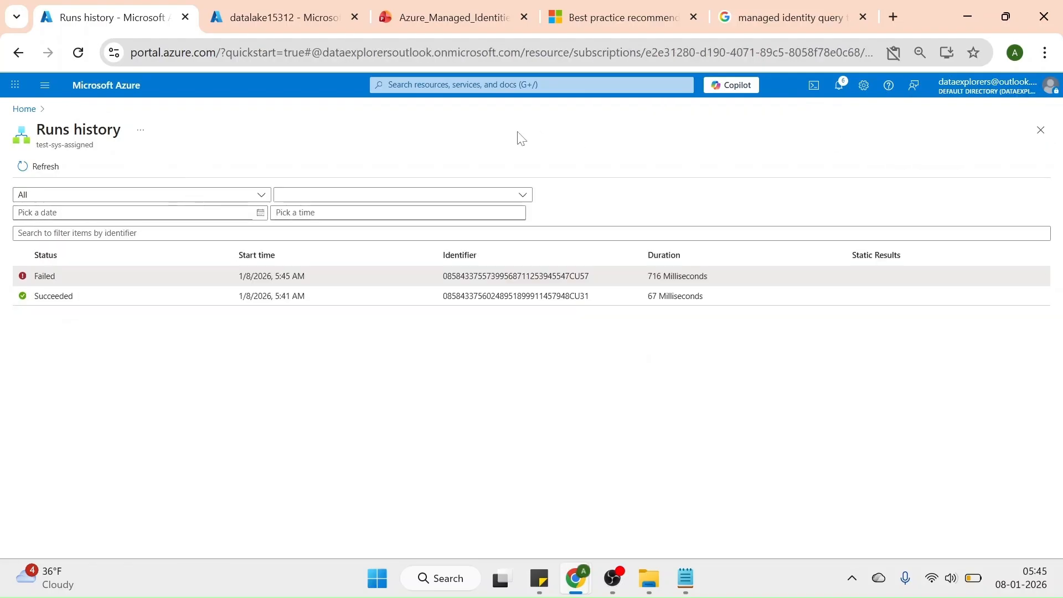
left_click(45, 276)
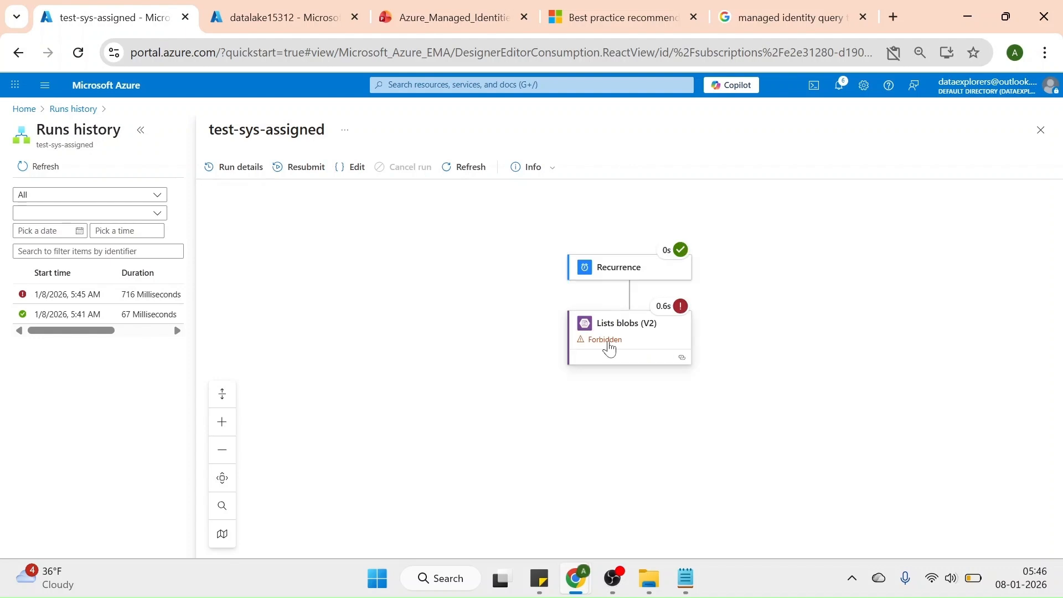
left_click(609, 348)
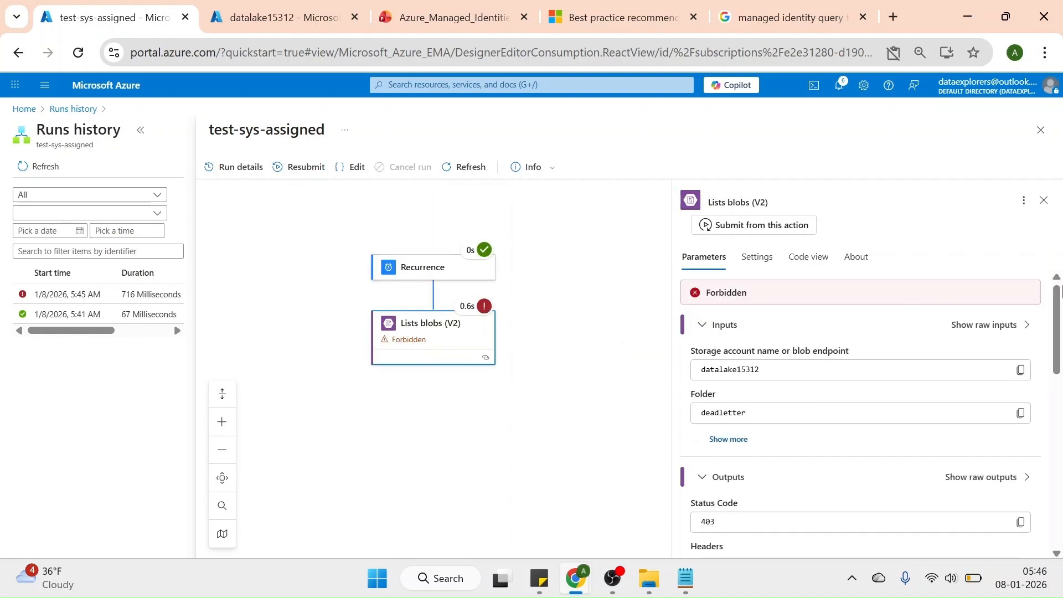
left_click_drag(1058, 308, 847, 298)
left_click(1055, 383)
scroll(1057, 388, "down", 2)
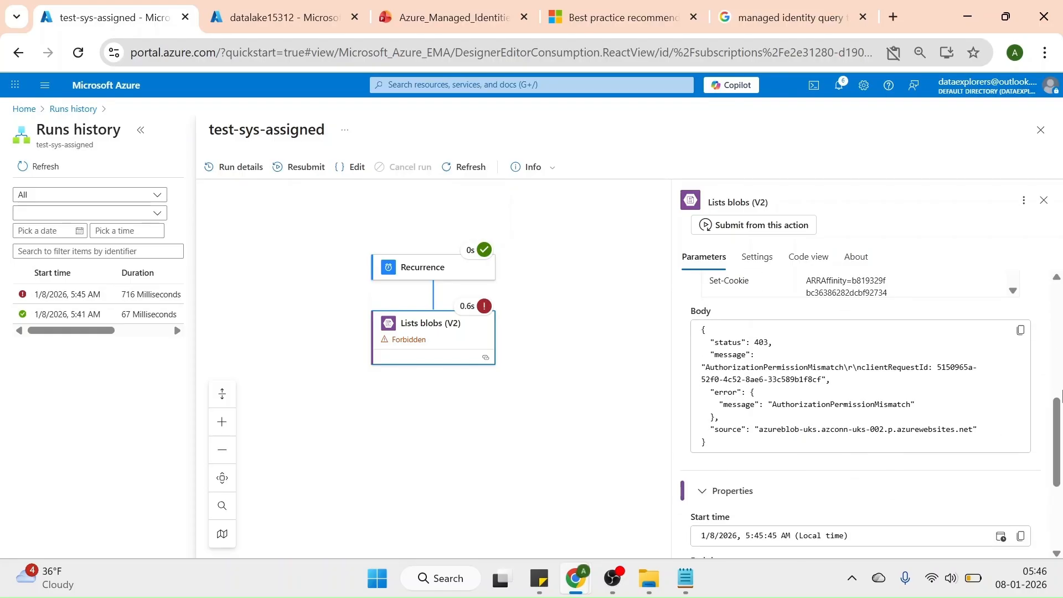
left_click_drag(1058, 395, 1058, 302)
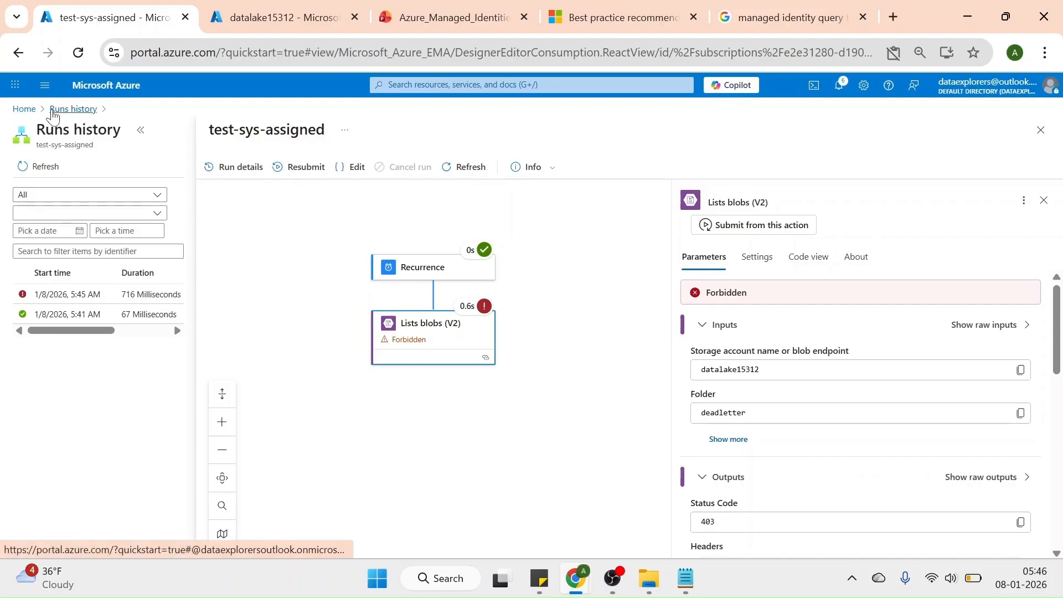
Check the Azure role assignments of the test-sys-assigned logic app's system-assigned identity, then return to its identity settings
left_click(475, 85)
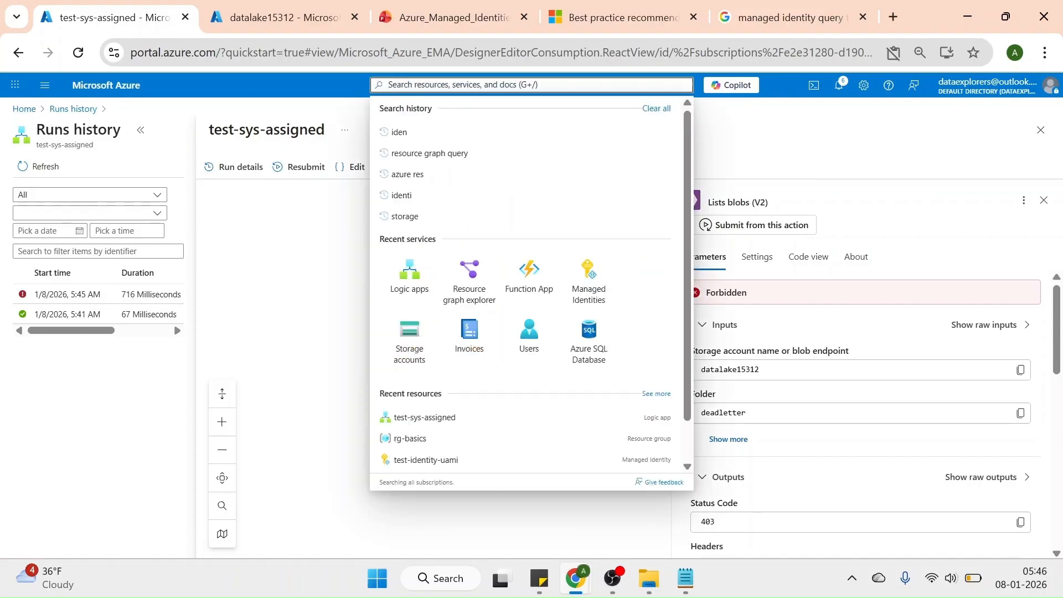
left_click(433, 424)
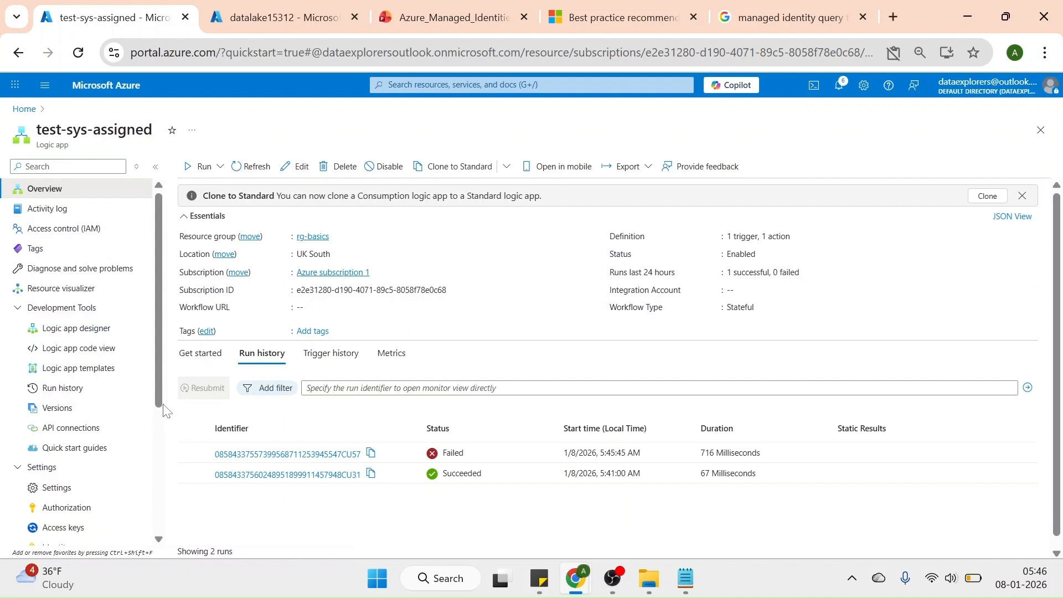
scroll(162, 439, "down", 4)
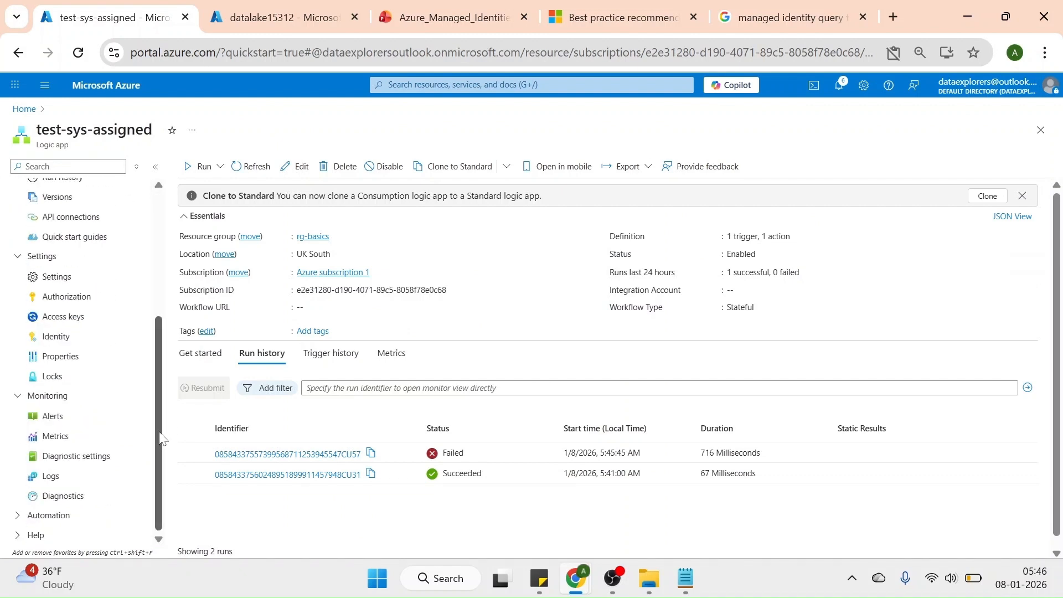
left_click(64, 341)
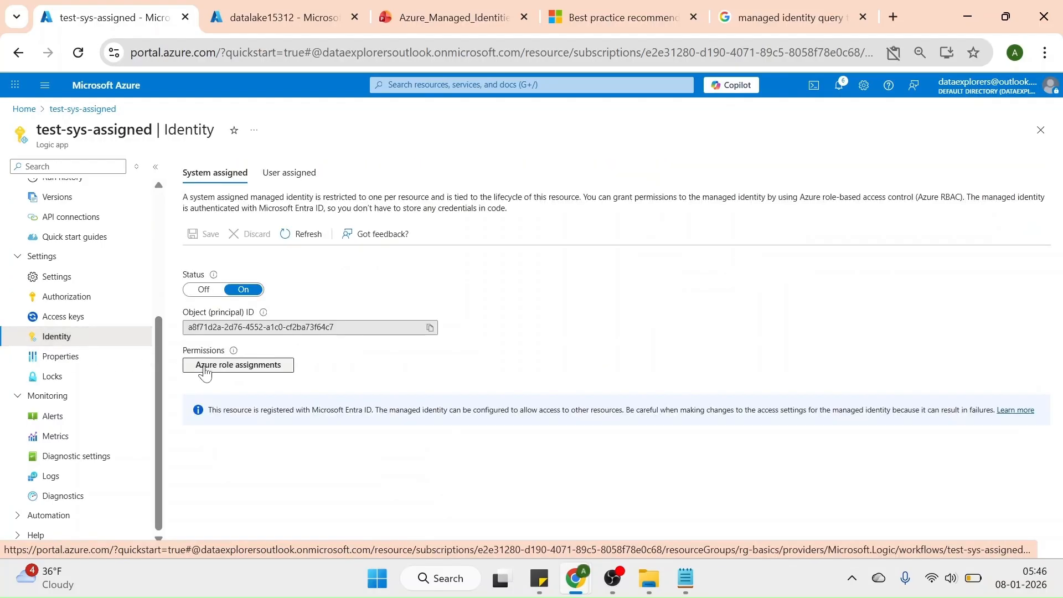
left_click(239, 370)
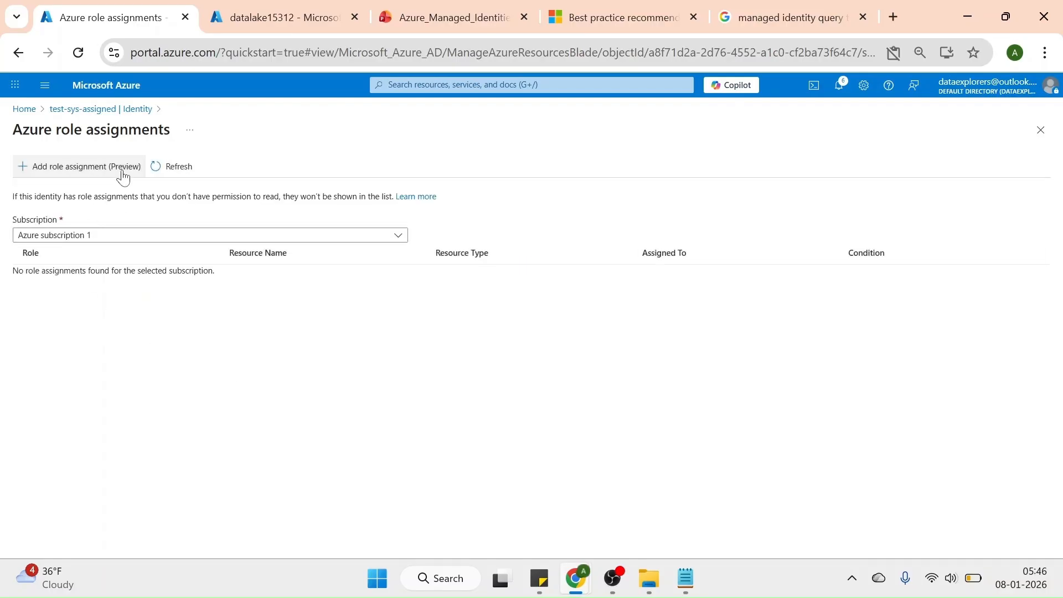
left_click(71, 109)
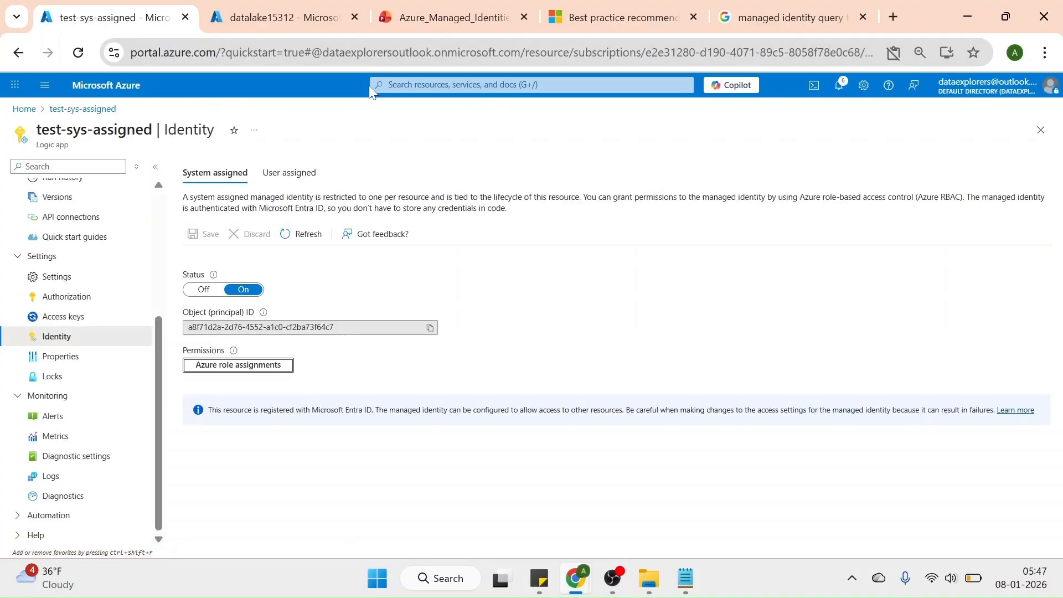
Add a role assignment in the datalake15312 storage account's access control, searching for "storage blob" and choosing the Storage Blob Data Reader role
left_click(298, 19)
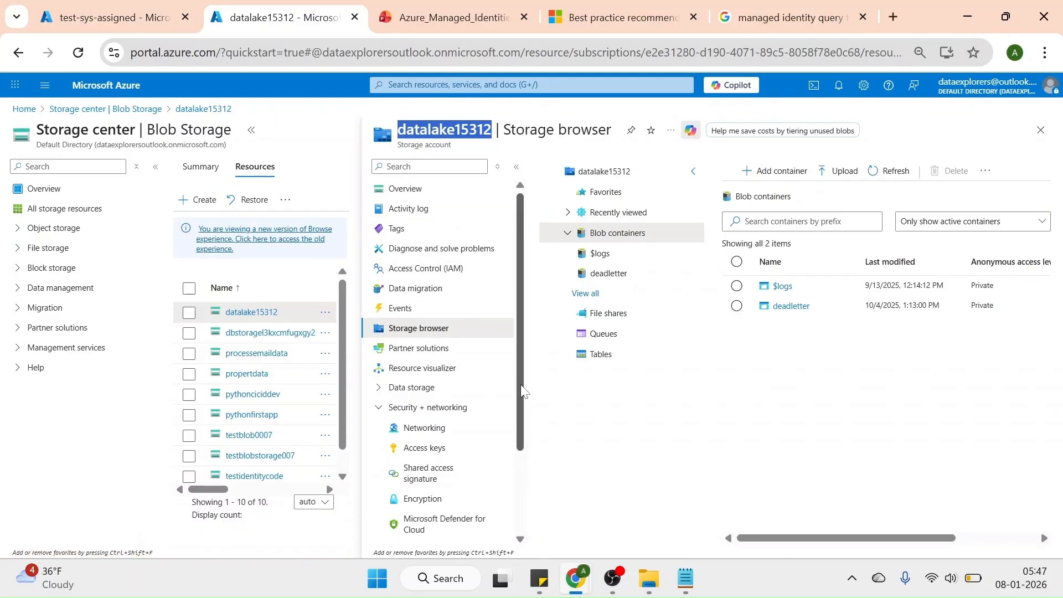
left_click(418, 276)
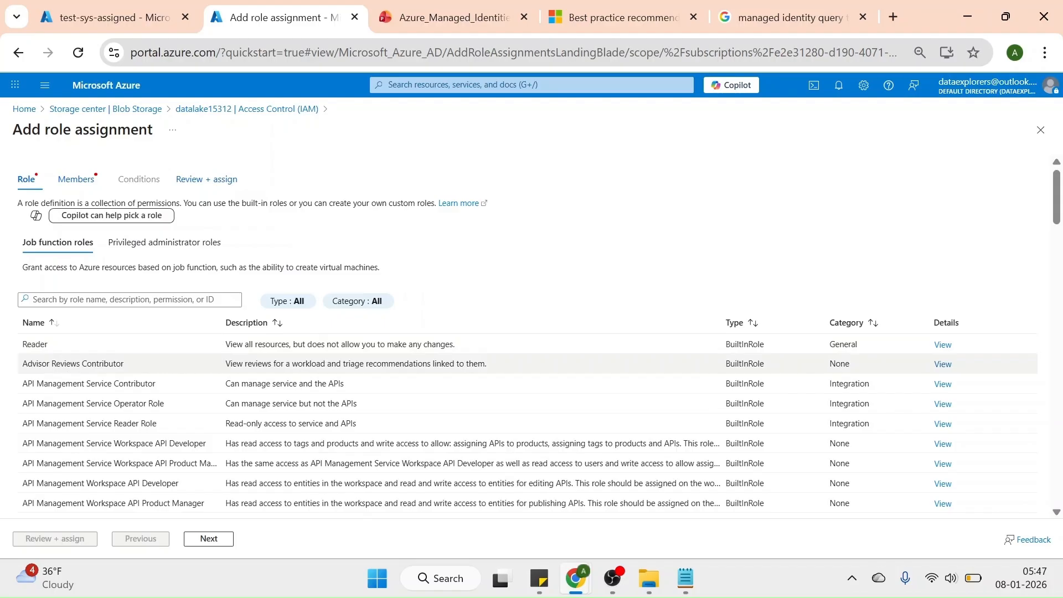
left_click(129, 300)
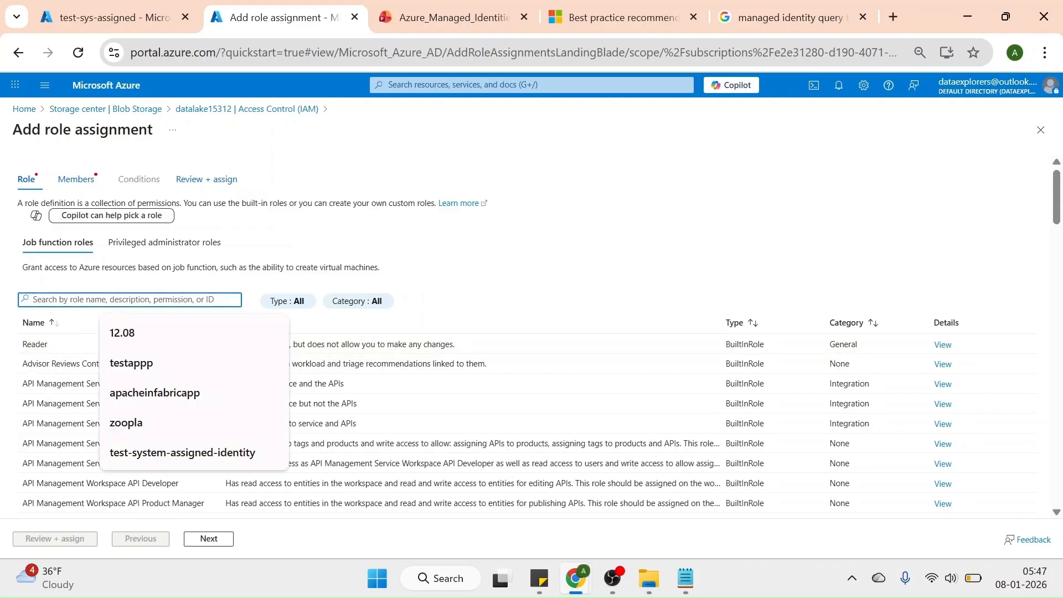
type("st")
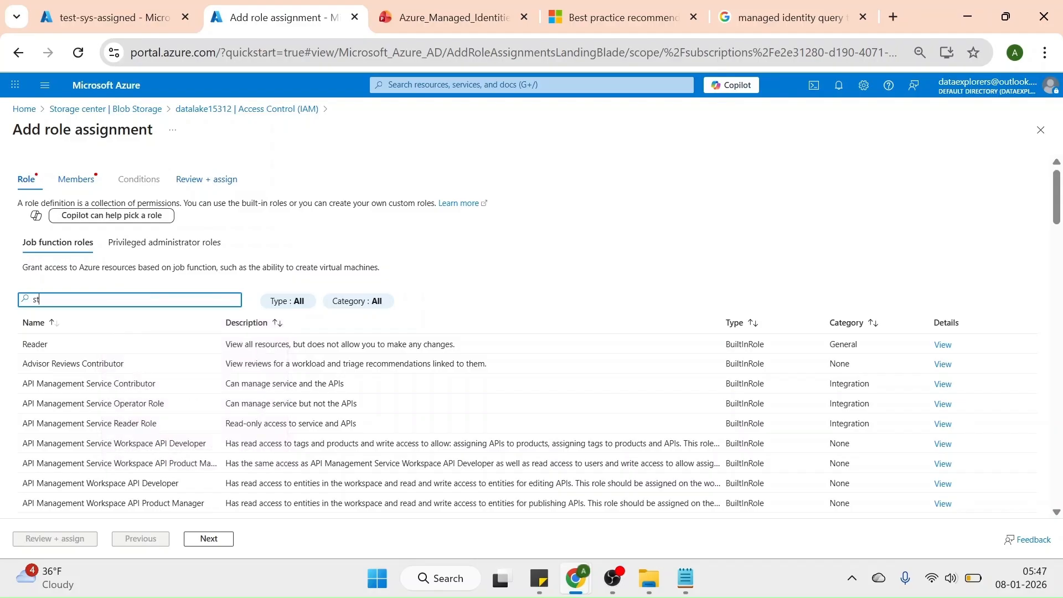
type("orage r")
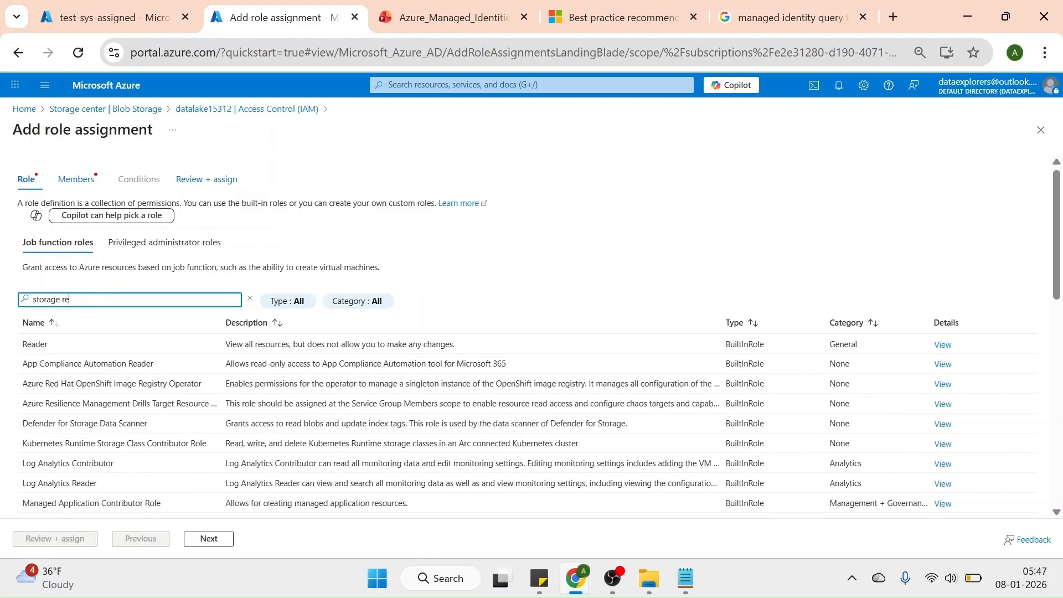
key("BackSpace")
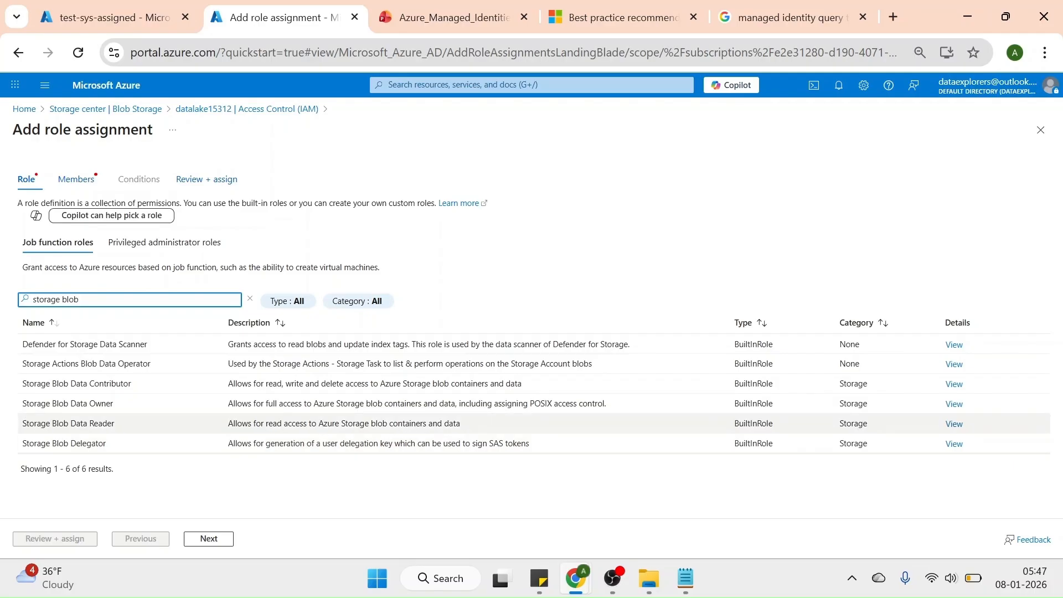
left_click(117, 423)
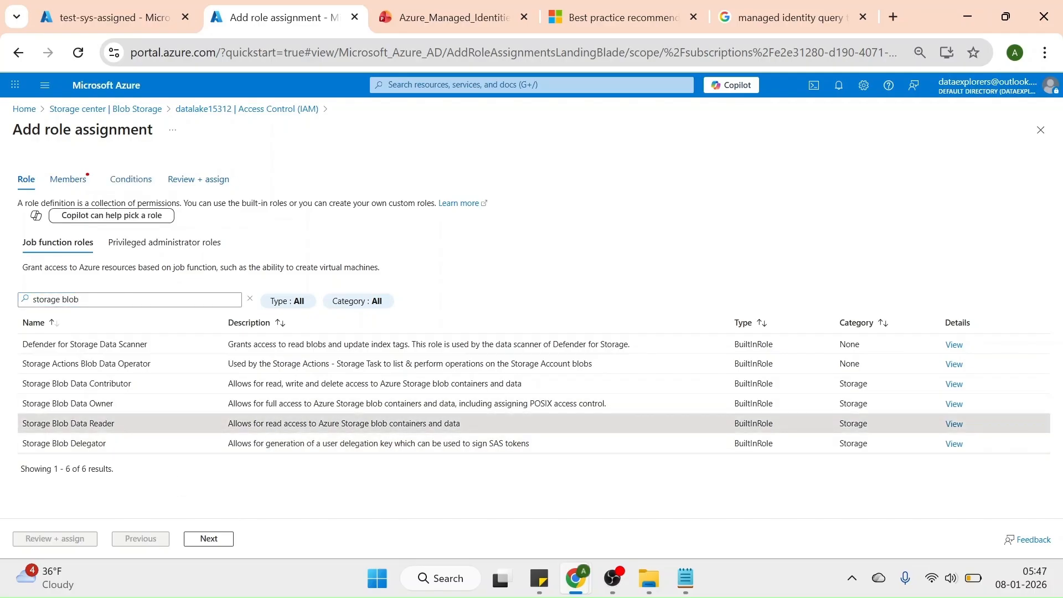
Add the test-sys-assigned logic app's managed identity as the member receiving the Storage Blob Data Reader role
left_click(215, 542)
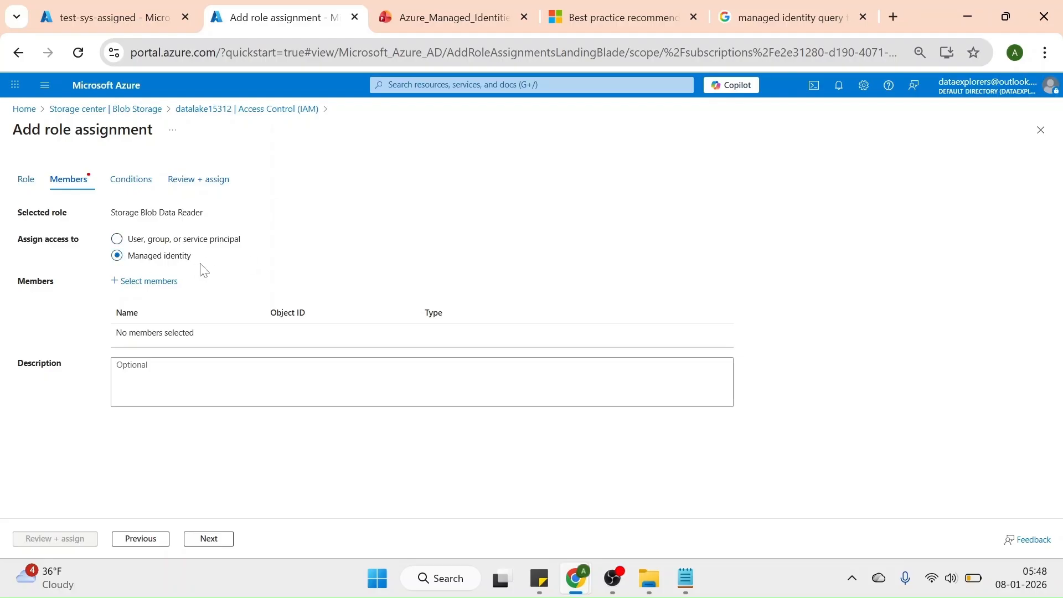
left_click(161, 282)
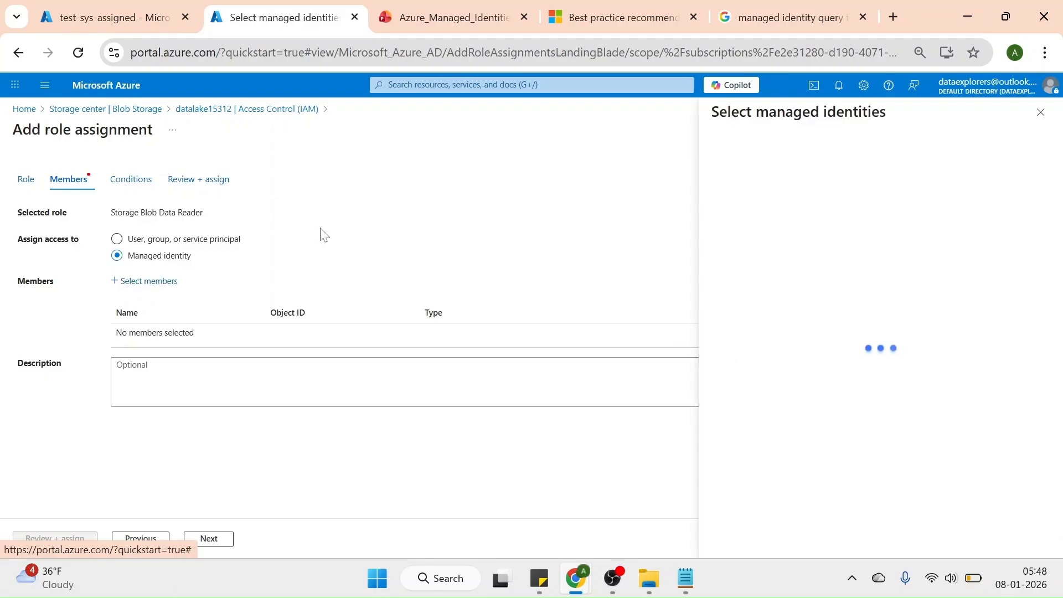
left_click(759, 238)
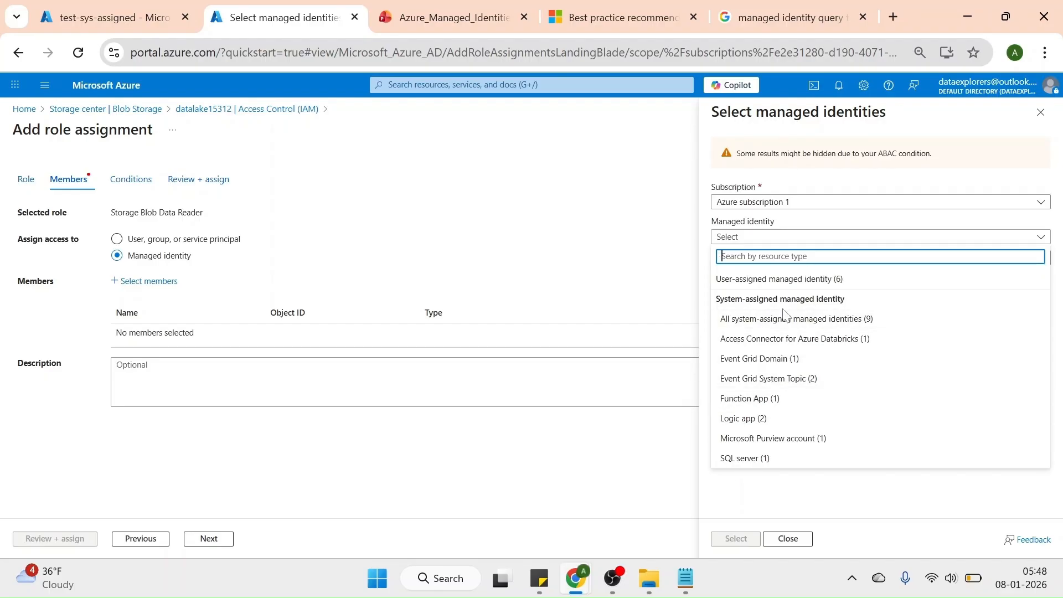
left_click(753, 425)
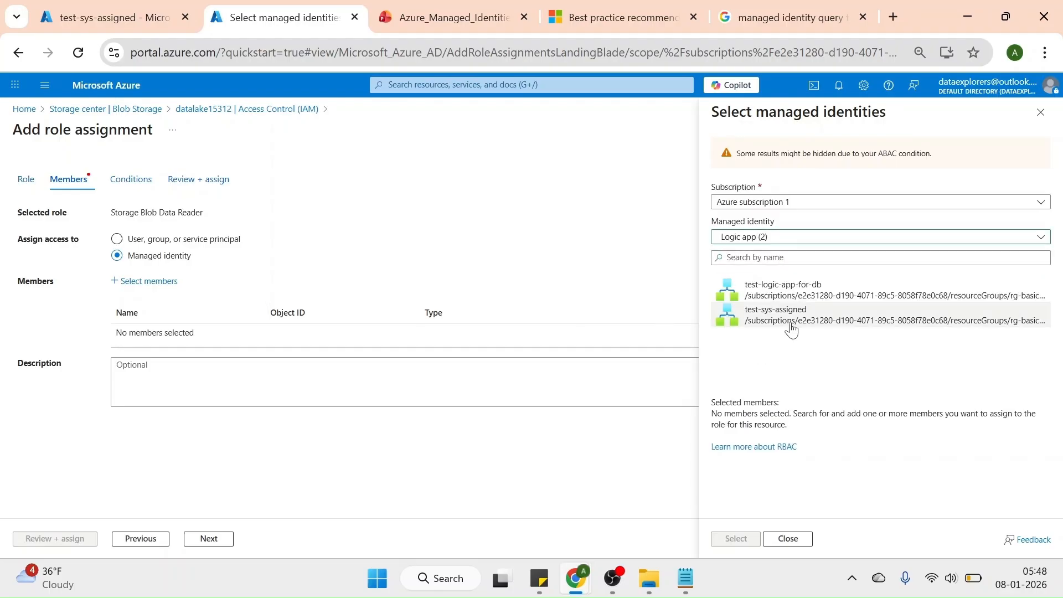
left_click(792, 327)
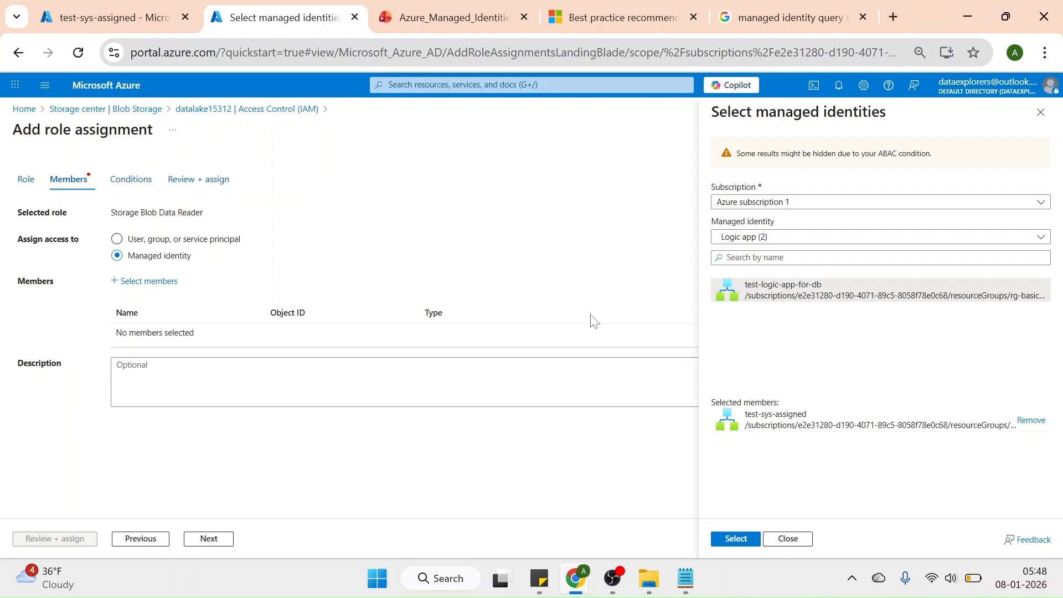
left_click(736, 539)
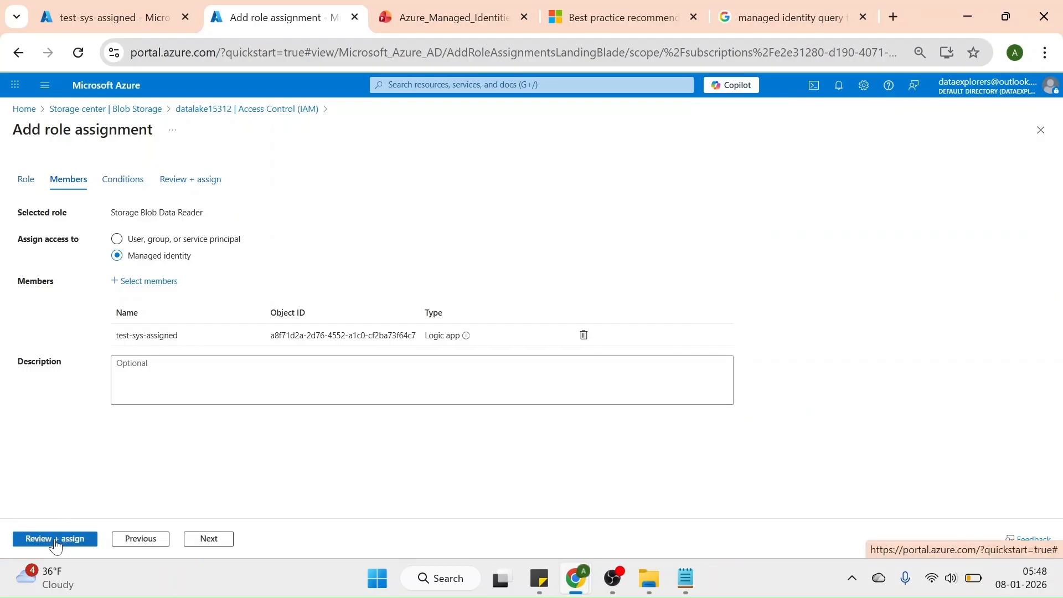
Review and submit the Storage Blob Data Reader role assignment on datalake15312, then dismiss the notification
left_click(56, 540)
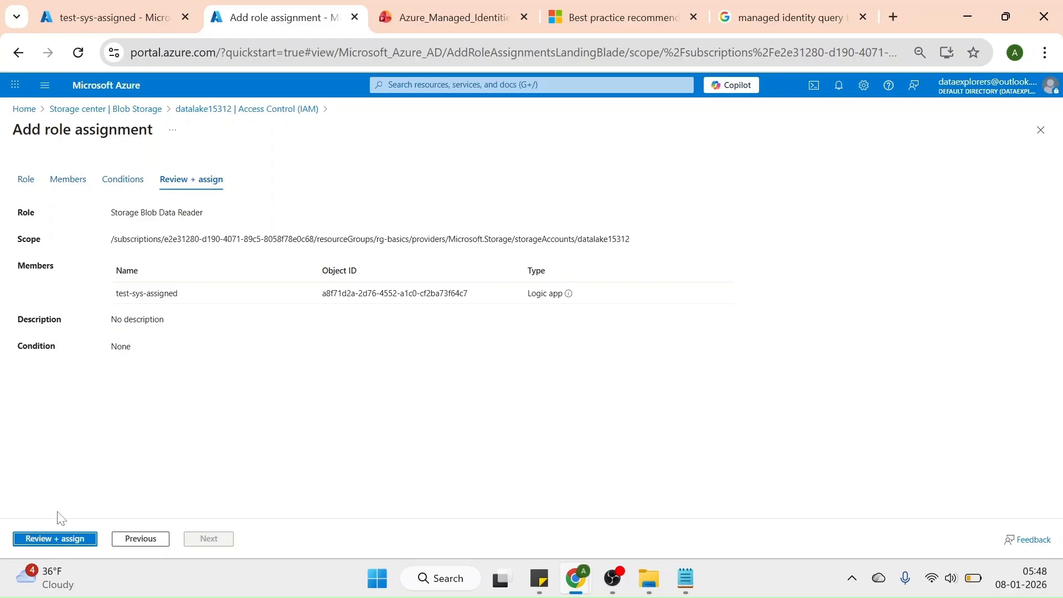
left_click(46, 540)
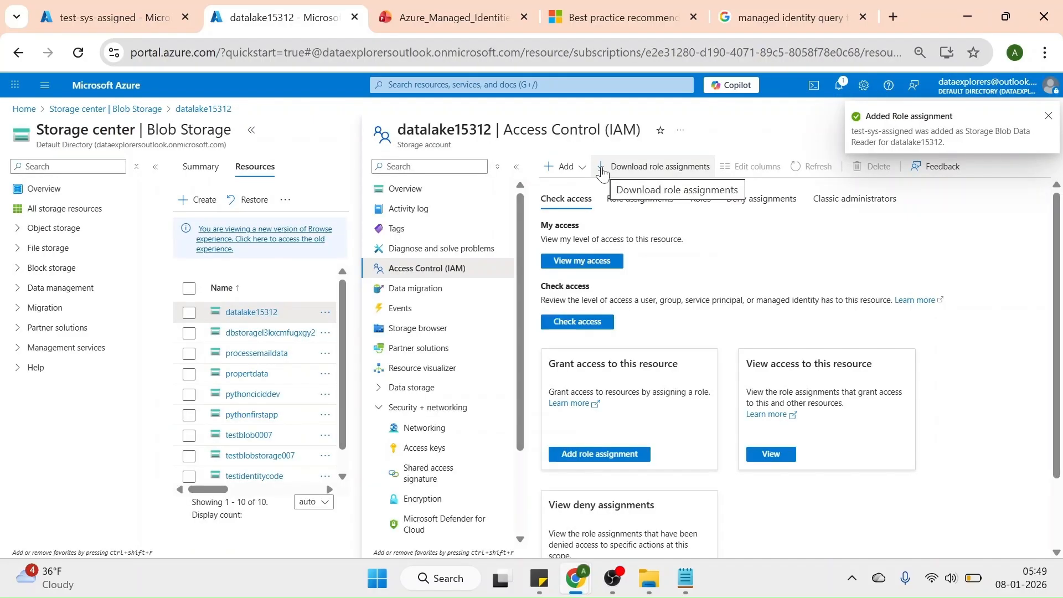
left_click(1048, 116)
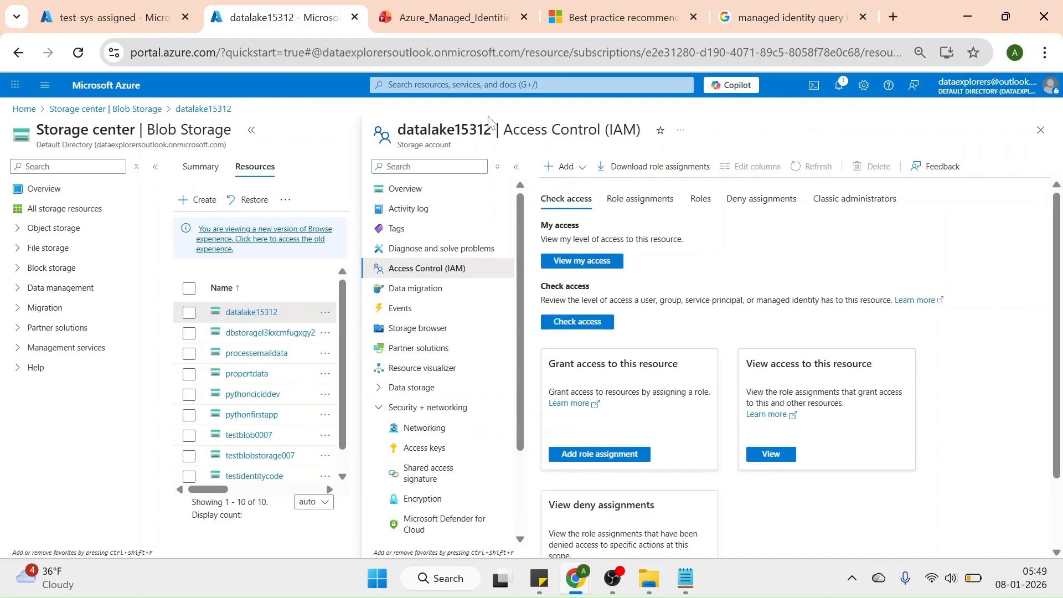
Refresh the test-sys-assigned logic app's identity settings, check its Azure role assignments, and return to the identity settings
left_click(129, 20)
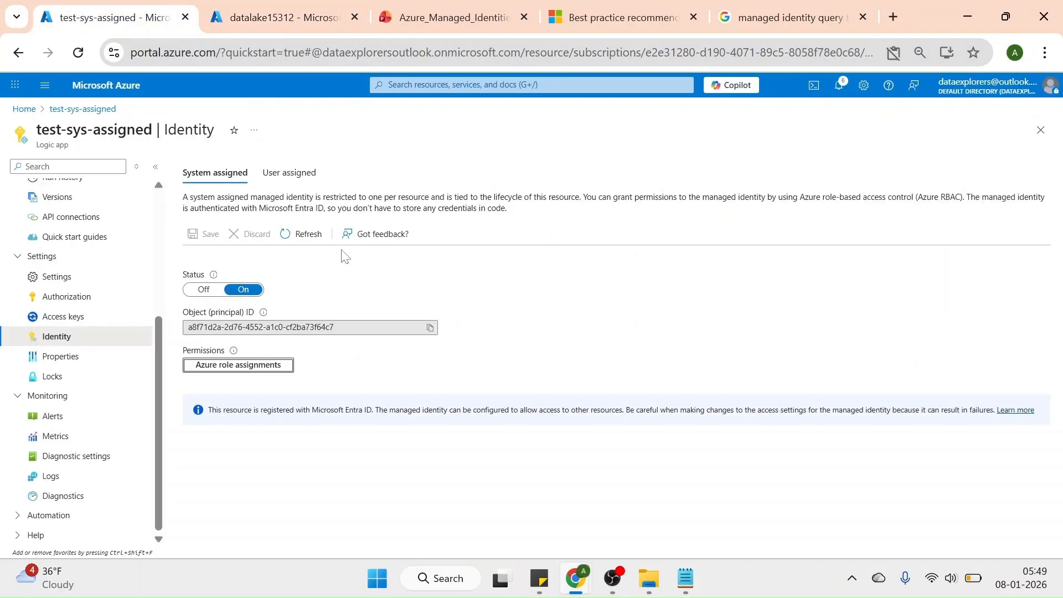
left_click(303, 234)
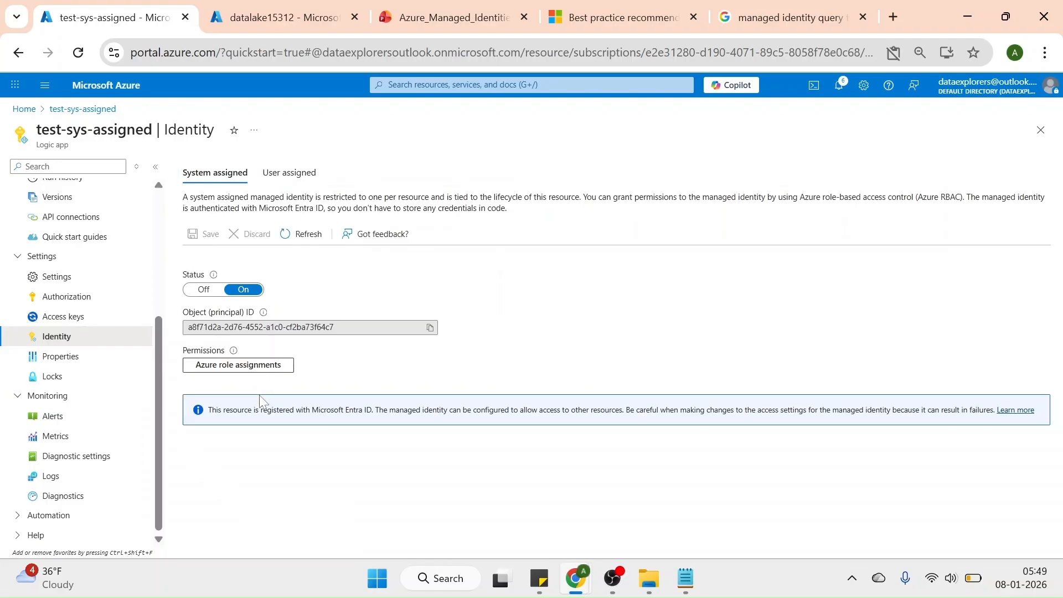
left_click(247, 366)
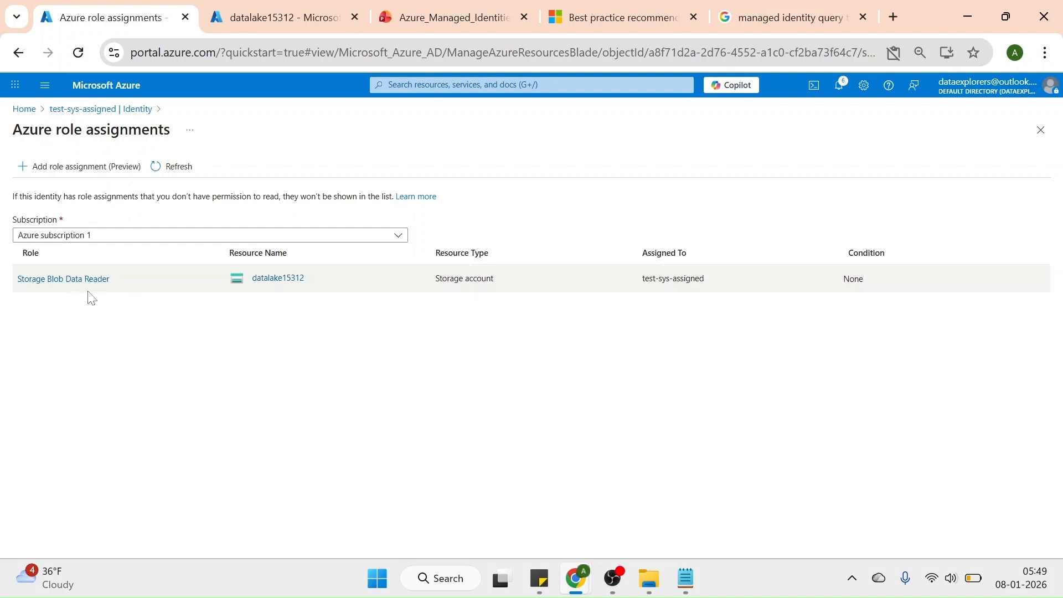
left_click(104, 111)
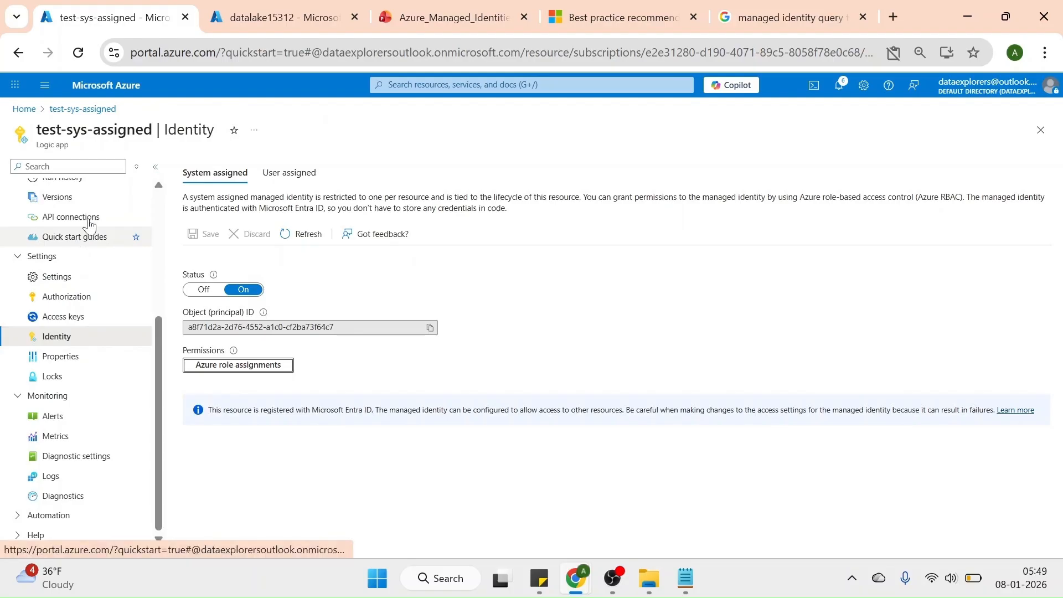
Run the test-sys-assigned logic app again from its overview and show its runs
scroll(83, 216, "up", 4)
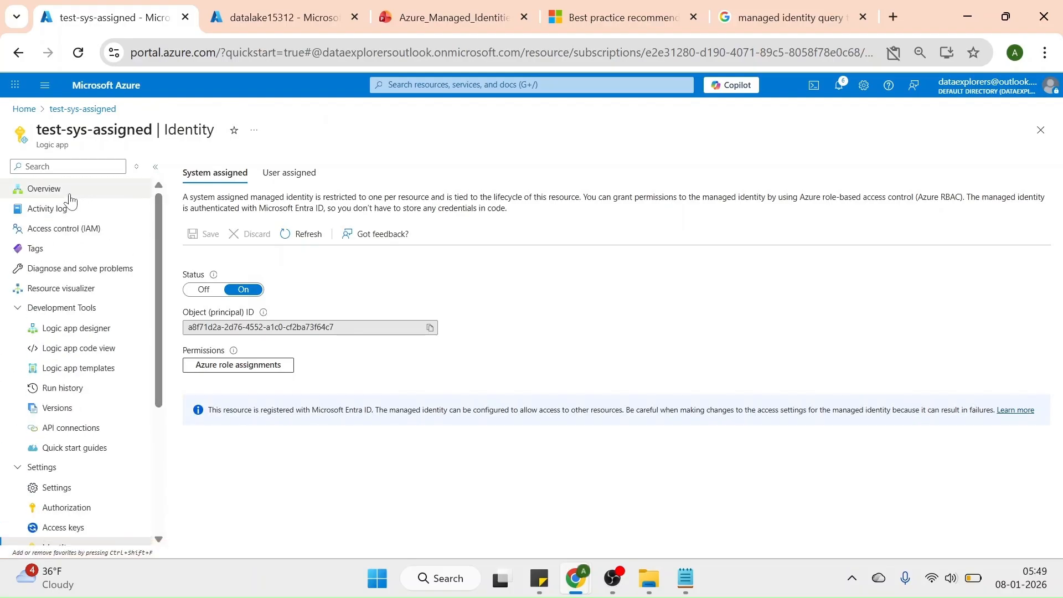
left_click(56, 189)
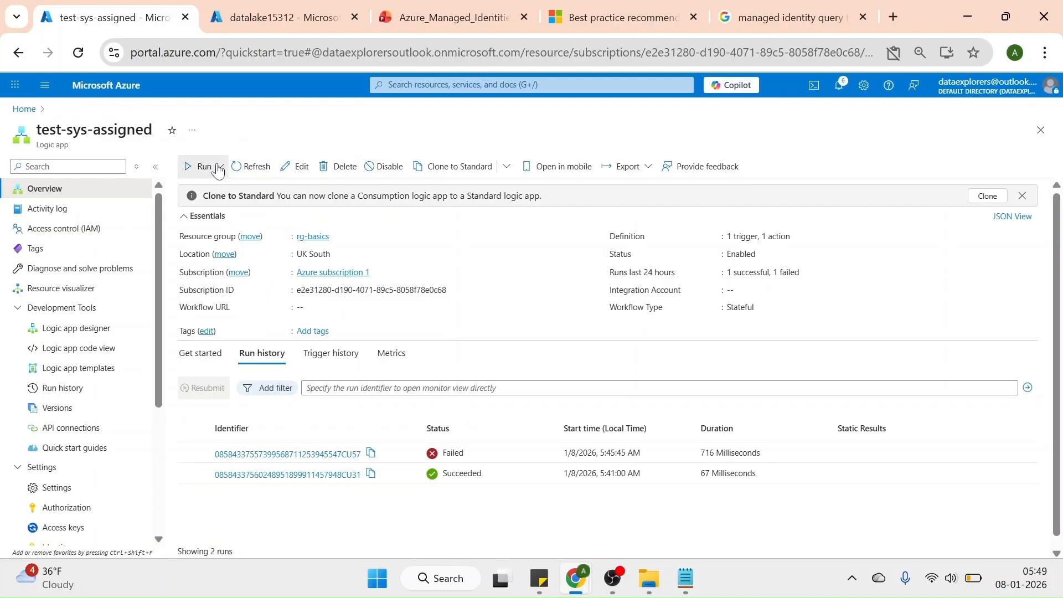
left_click(218, 167)
left_click(205, 190)
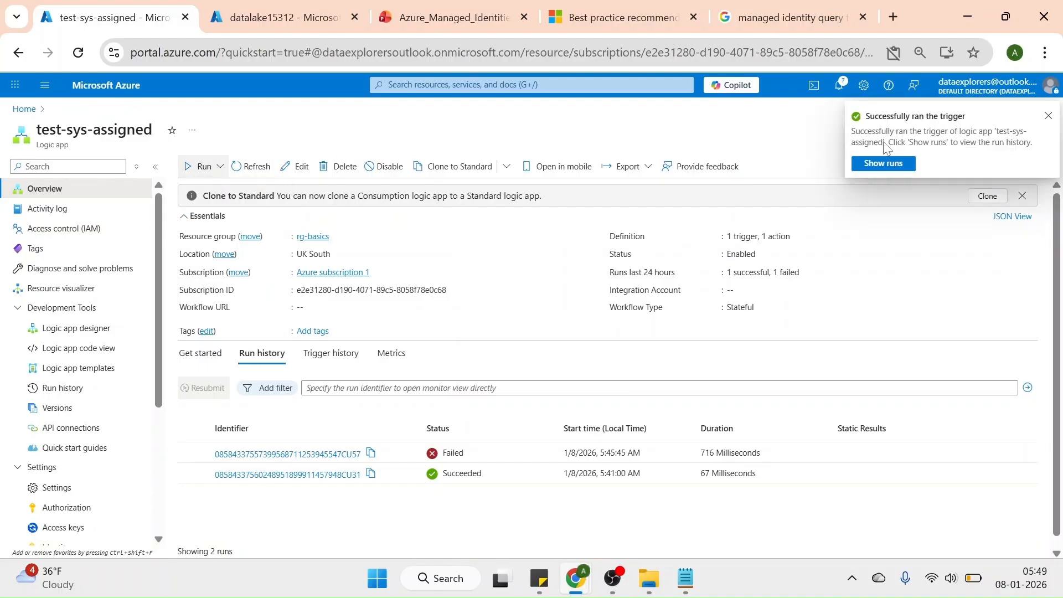
left_click(888, 164)
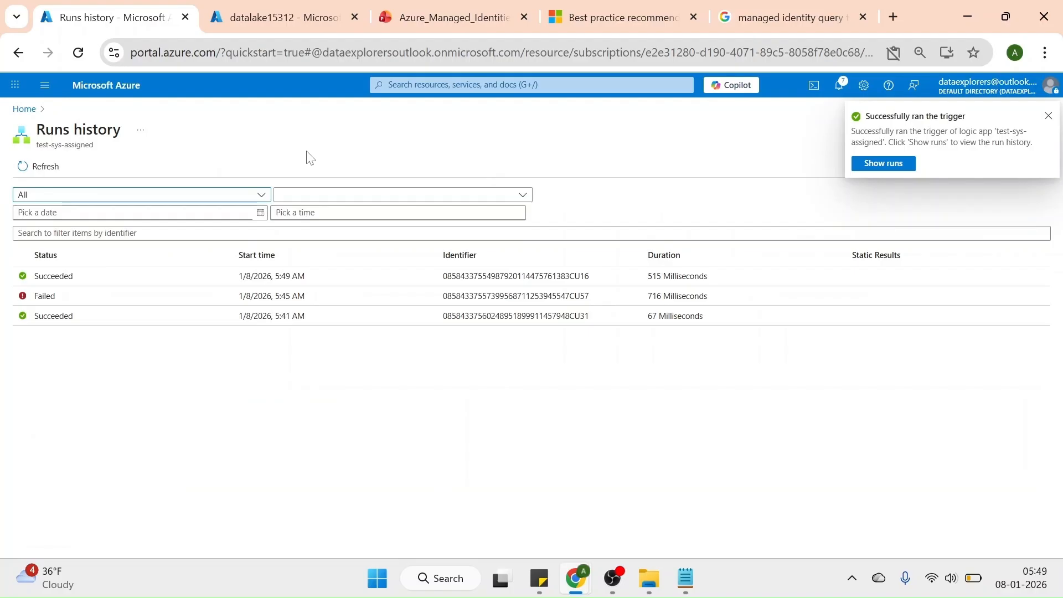
Open the newest run in the runs history and examine the blob entries in the Lists blobs (V2) output
left_click(44, 277)
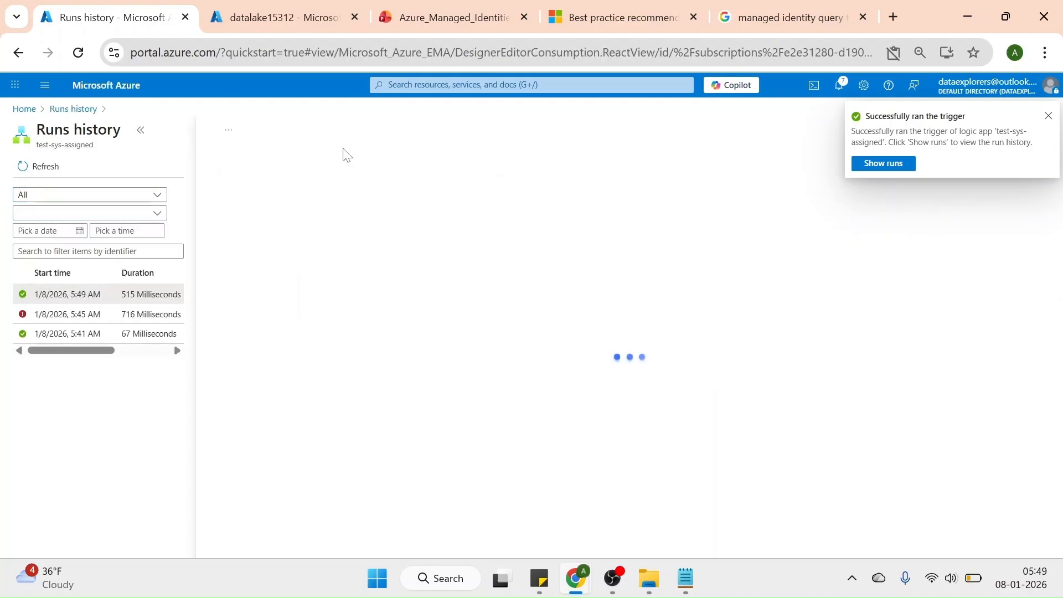
left_click(1049, 116)
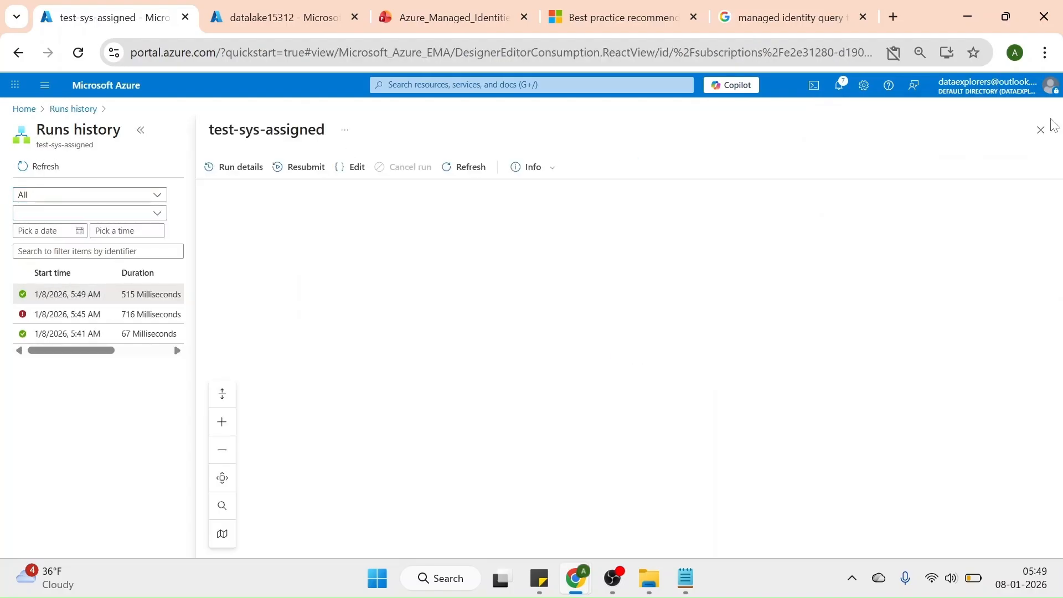
left_click(621, 325)
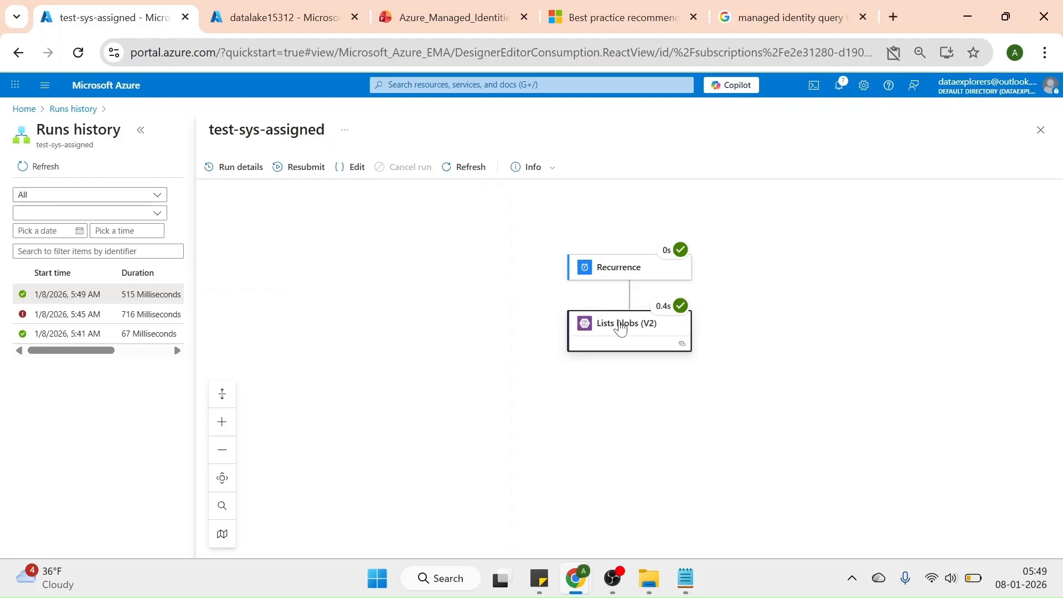
scroll(1059, 313, "down", 4)
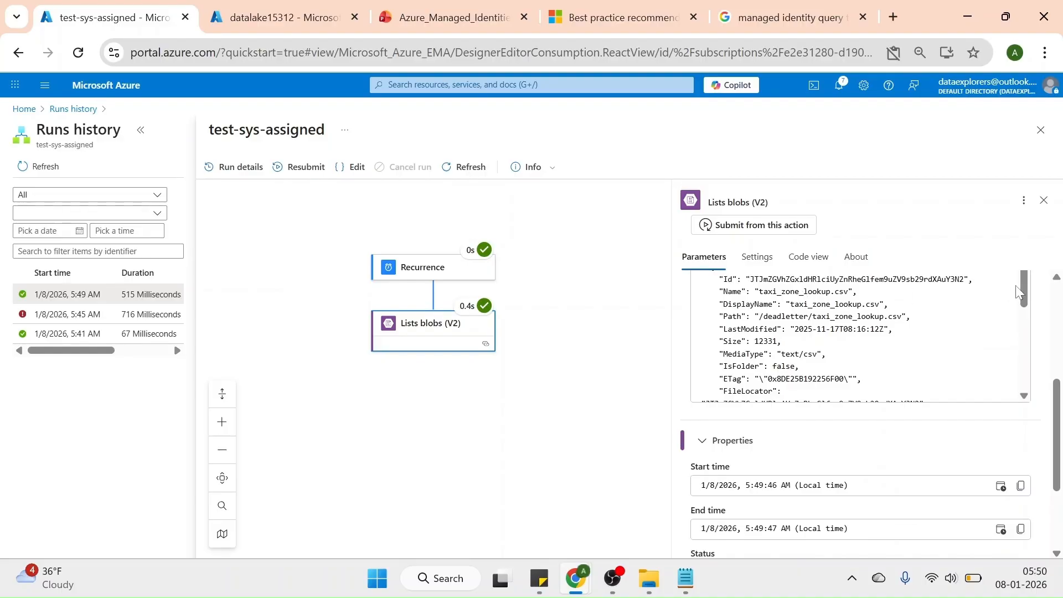
left_click_drag(1023, 284, 1017, 334)
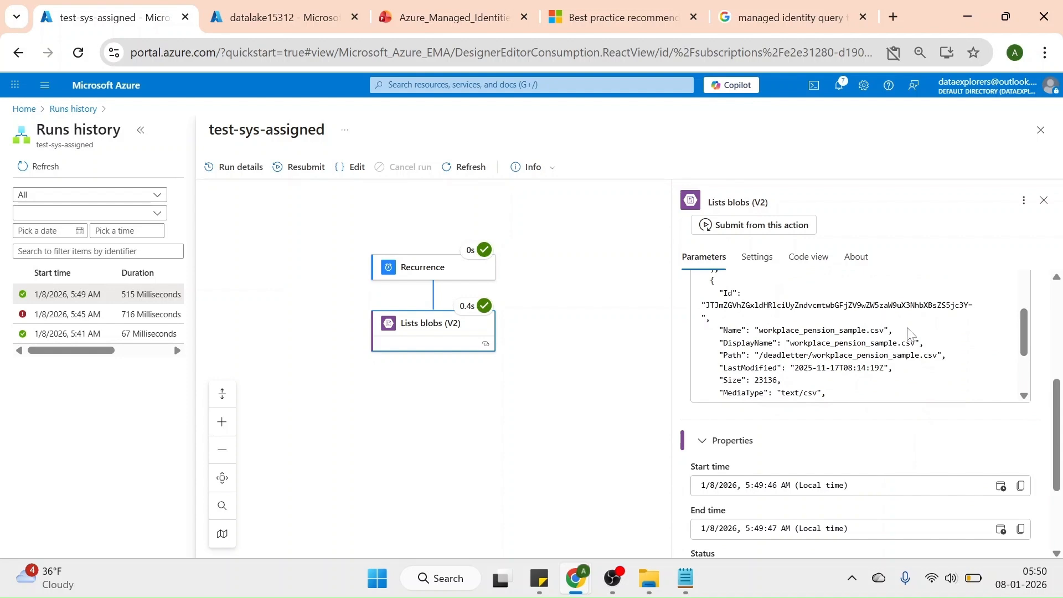
left_click_drag(1024, 315, 1024, 348)
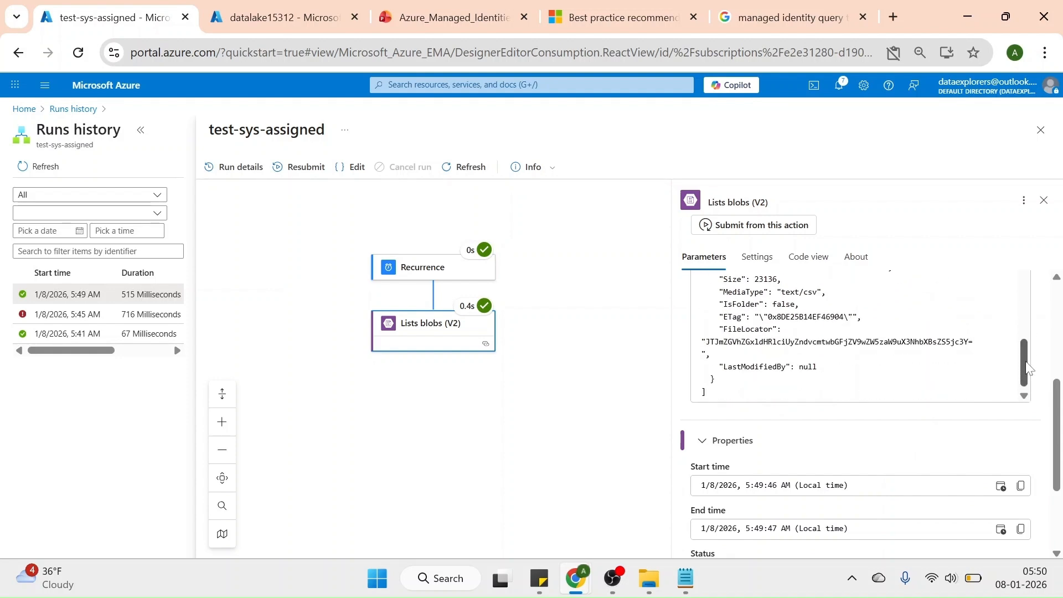
Open the deadletter blob container in the datalake15312 storage browser to check its files against the run output
left_click(241, 25)
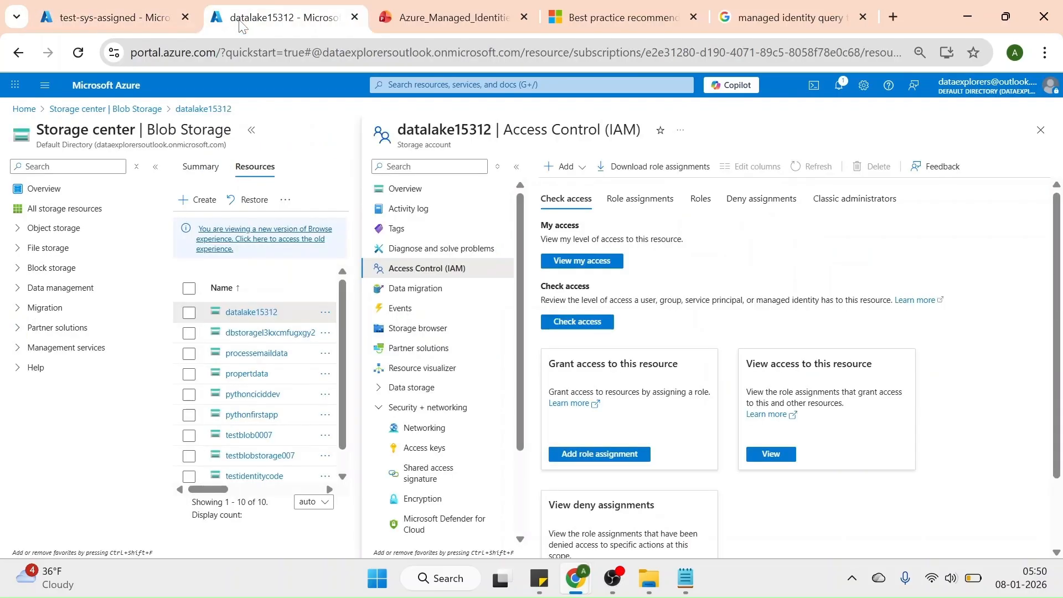
left_click(435, 329)
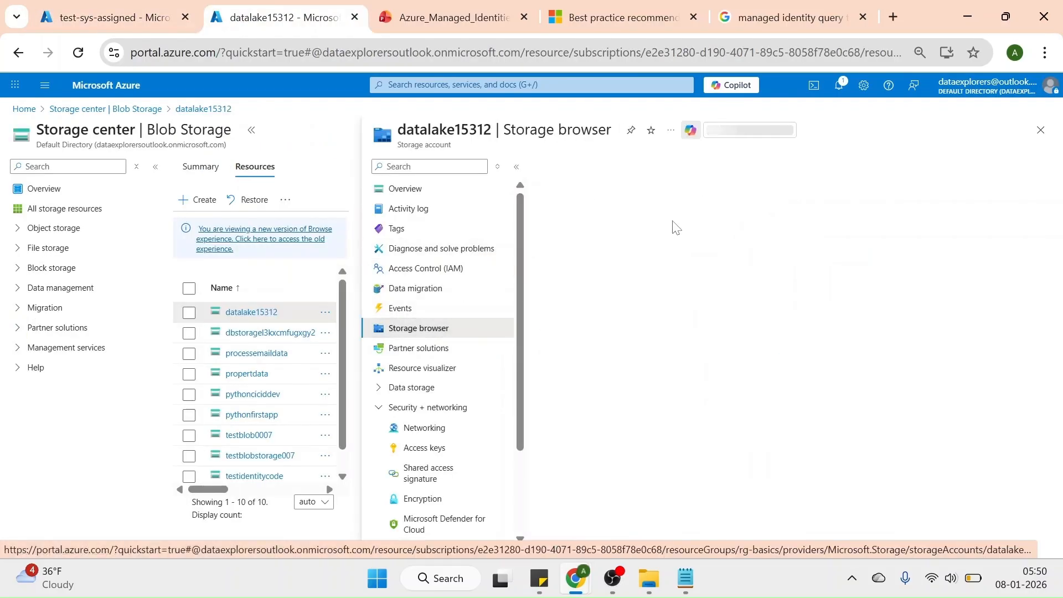
left_click(824, 264)
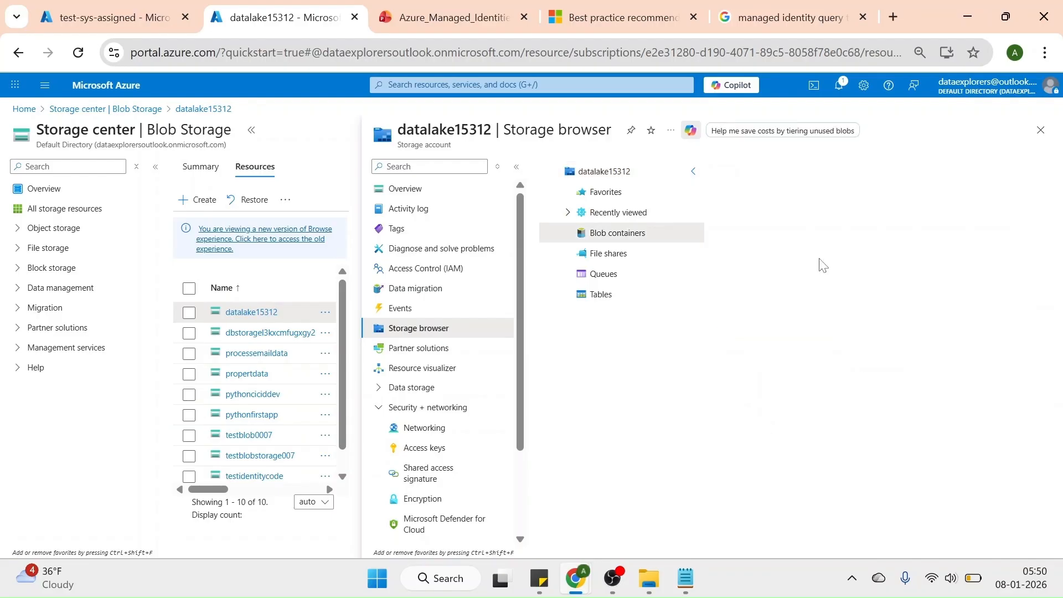
left_click(778, 307)
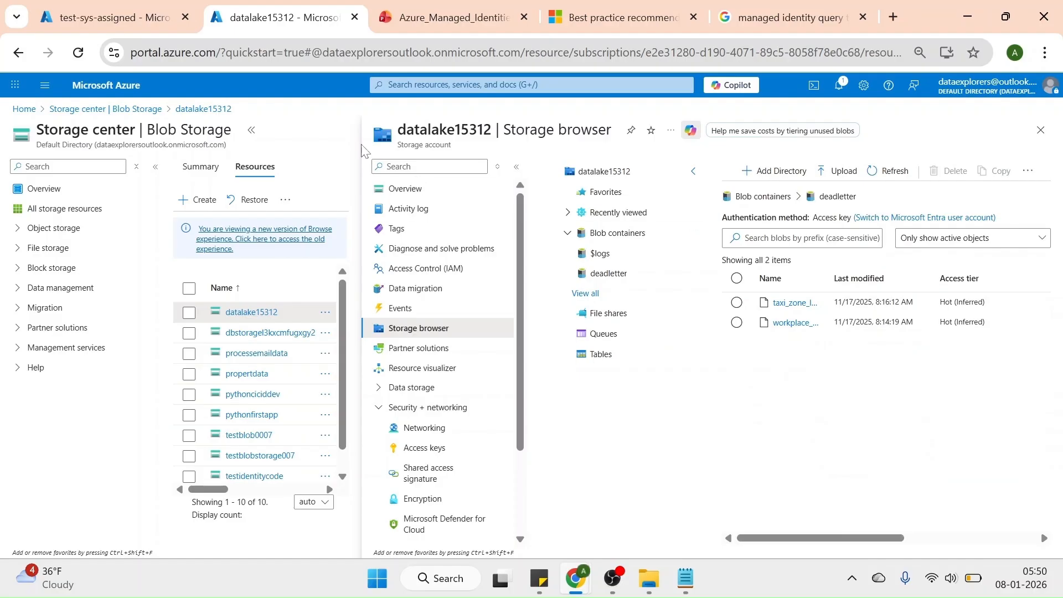
Return to the test-sys-assigned logic app's identity settings, turn its system-assigned identity off, and save the change
left_click(152, 21)
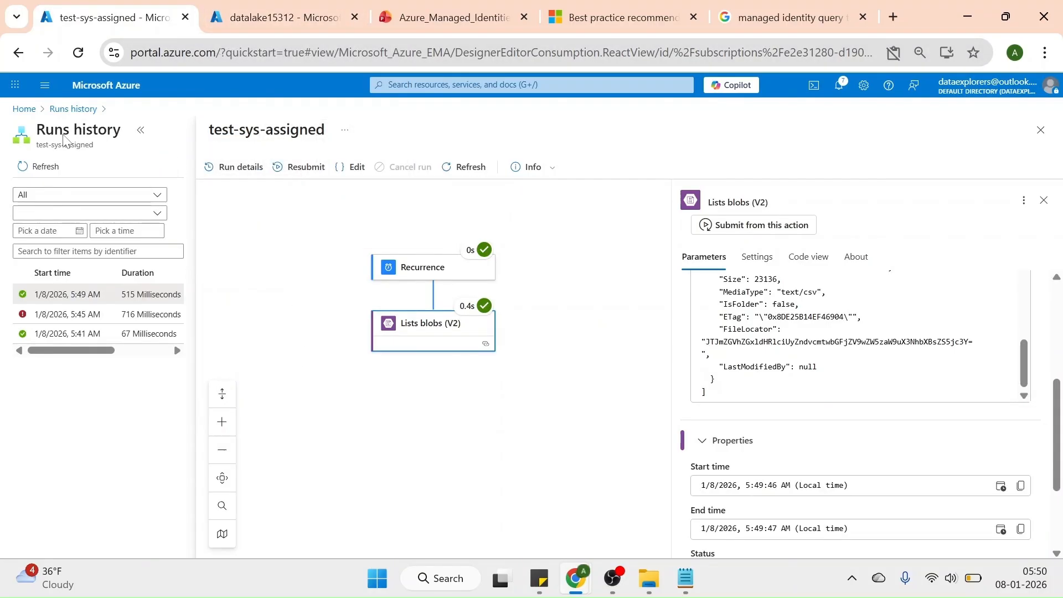
left_click(87, 114)
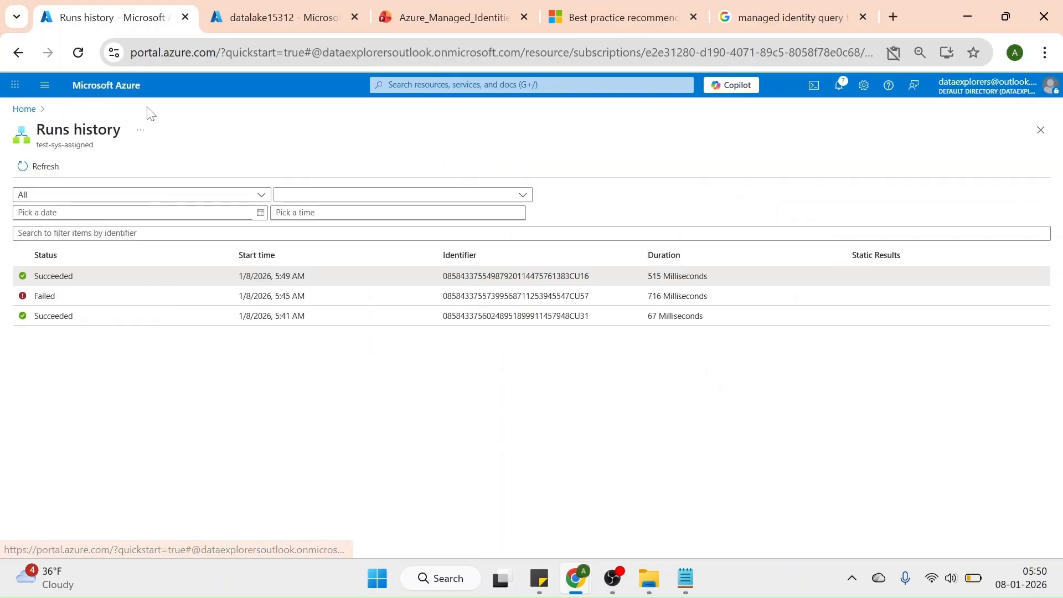
left_click(33, 113)
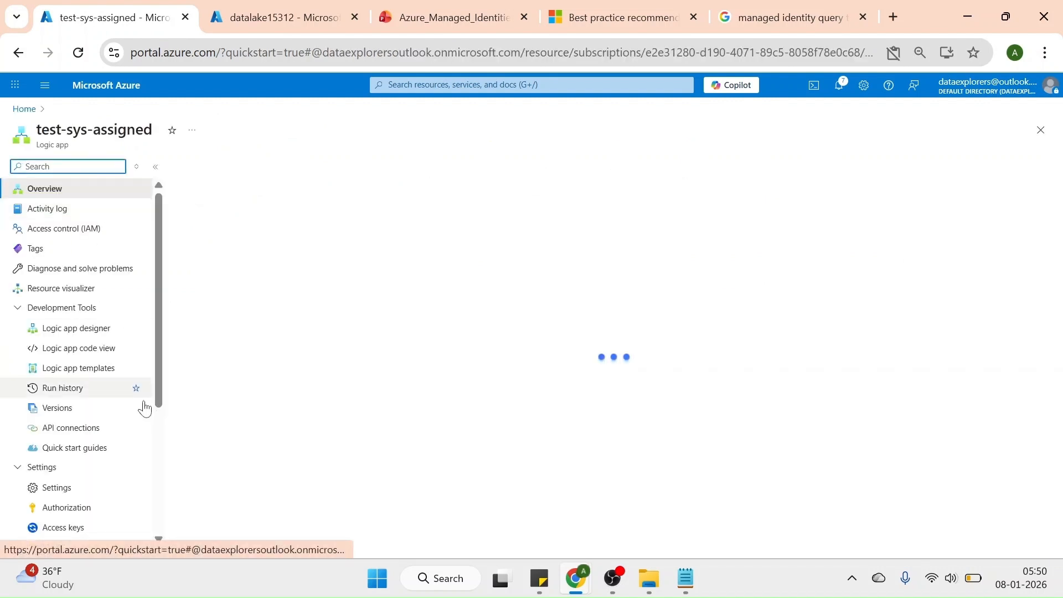
scroll(159, 456, "down", 4)
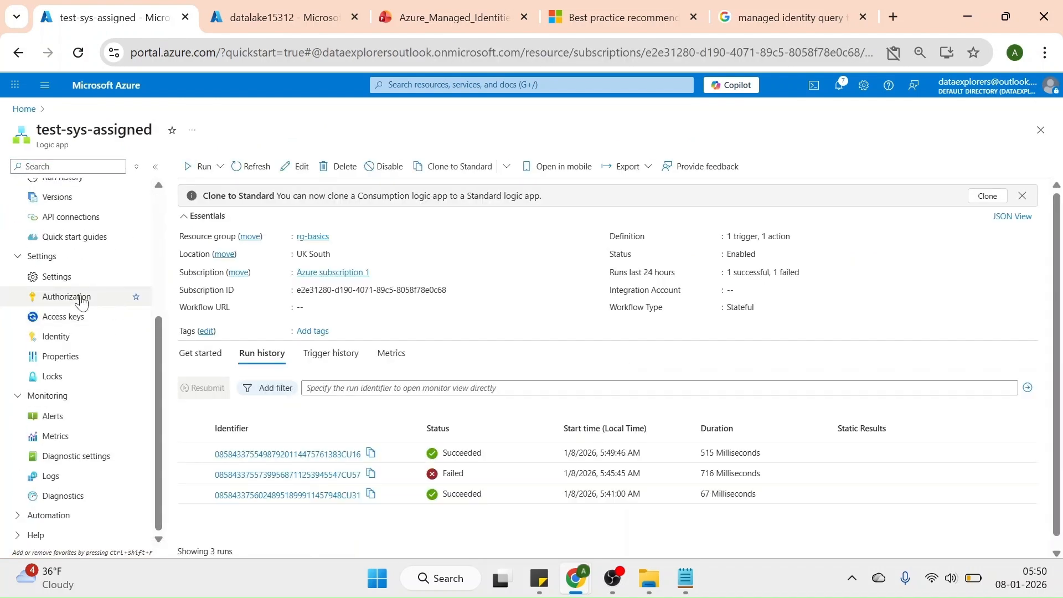
left_click(57, 339)
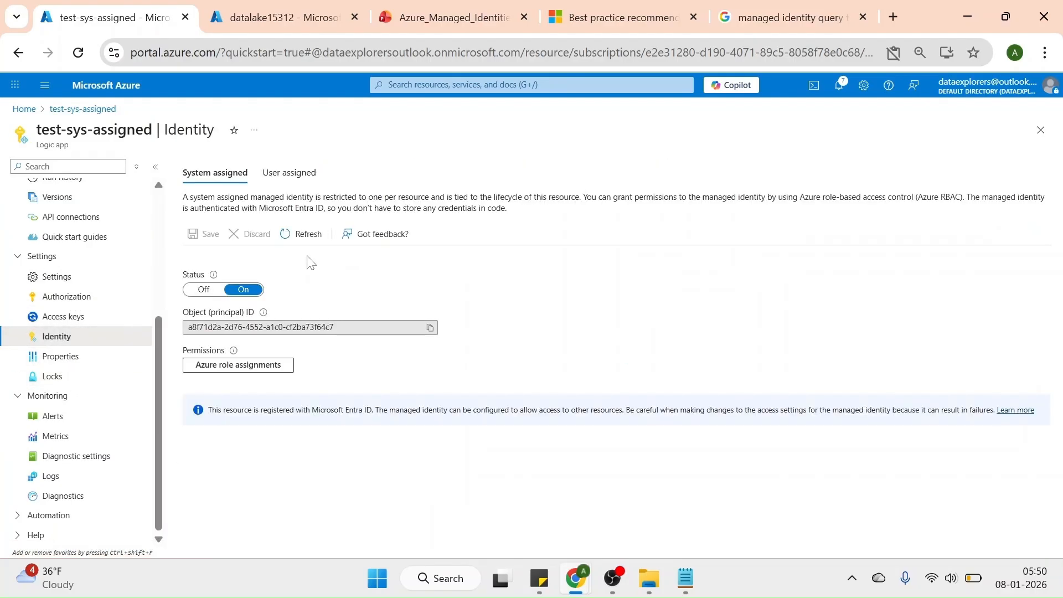
left_click(201, 299)
left_click(194, 233)
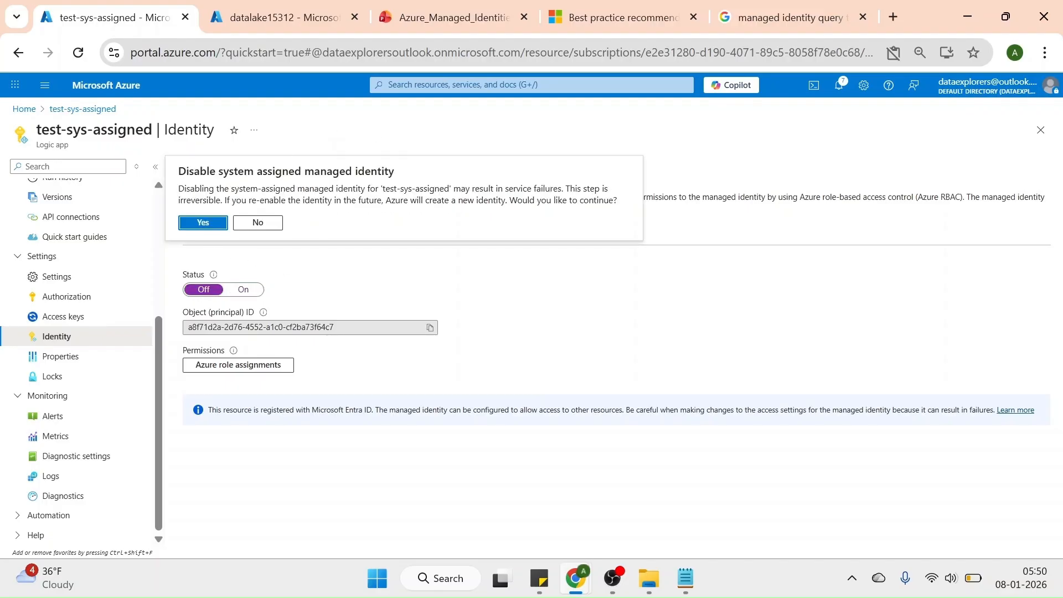
left_click(204, 223)
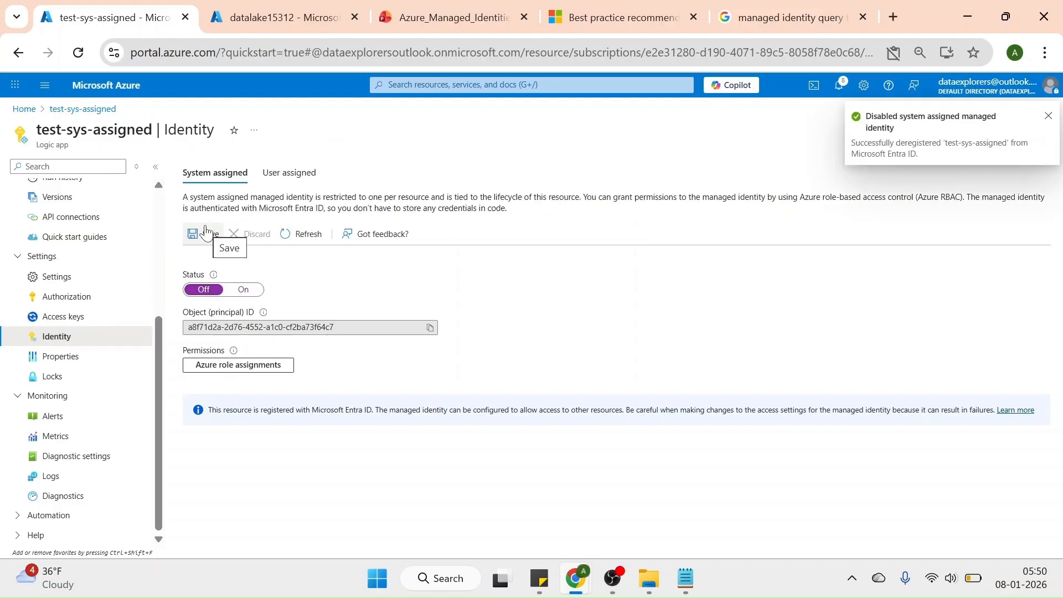
scroll(159, 211, "up", 5)
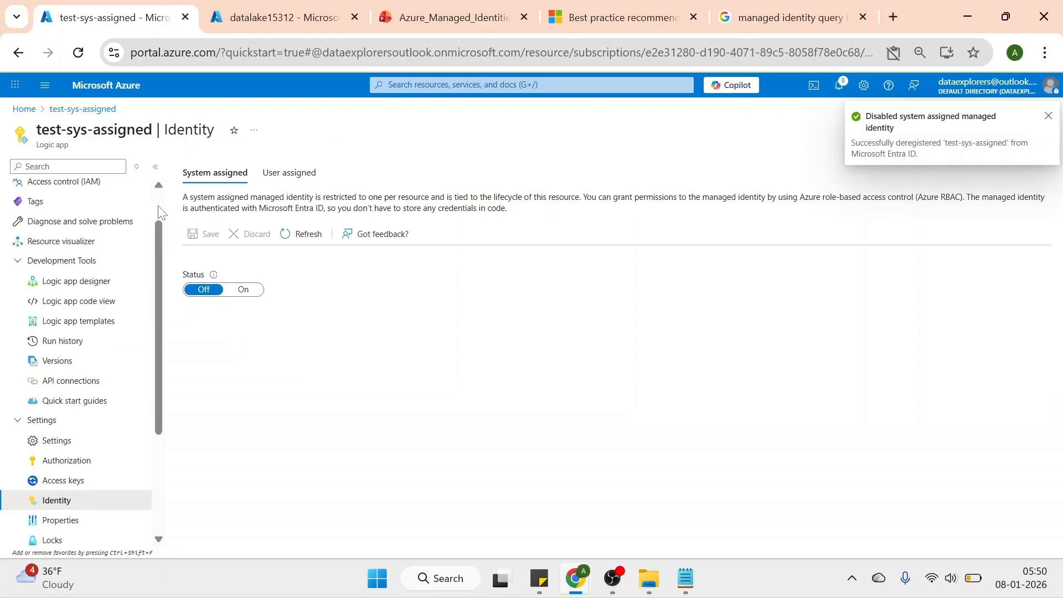
Trigger another run of test-sys-assigned from its overview with the system-assigned identity disabled, and show the runs history
left_click(65, 189)
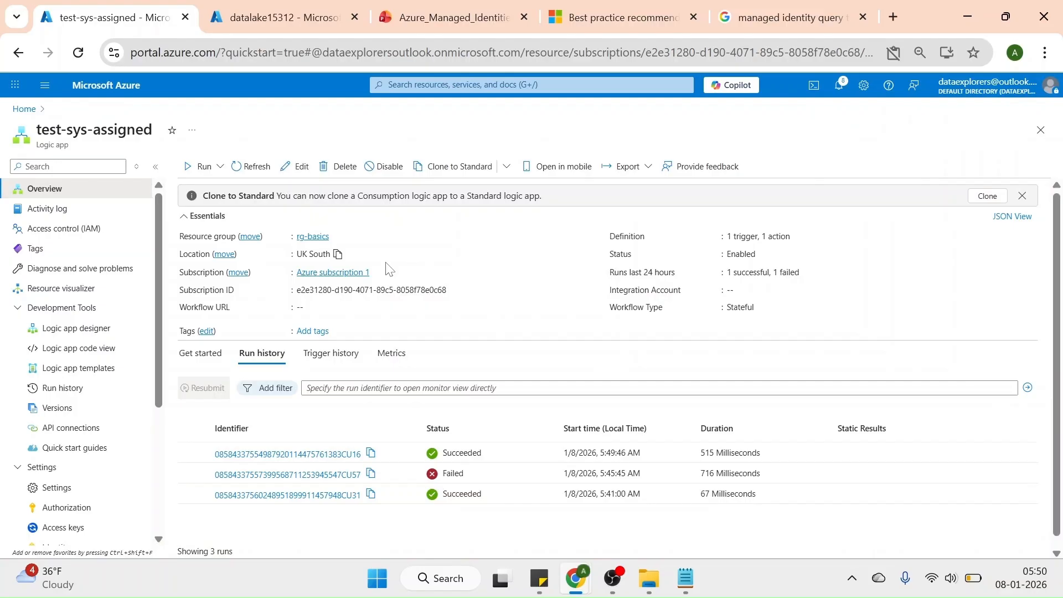
left_click(220, 167)
left_click(233, 191)
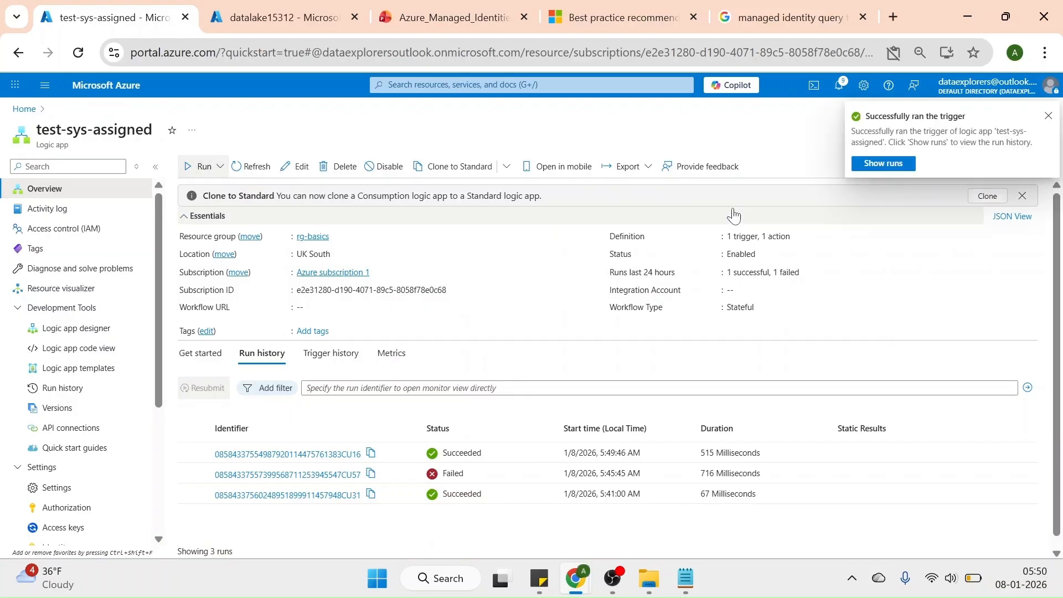
left_click(885, 164)
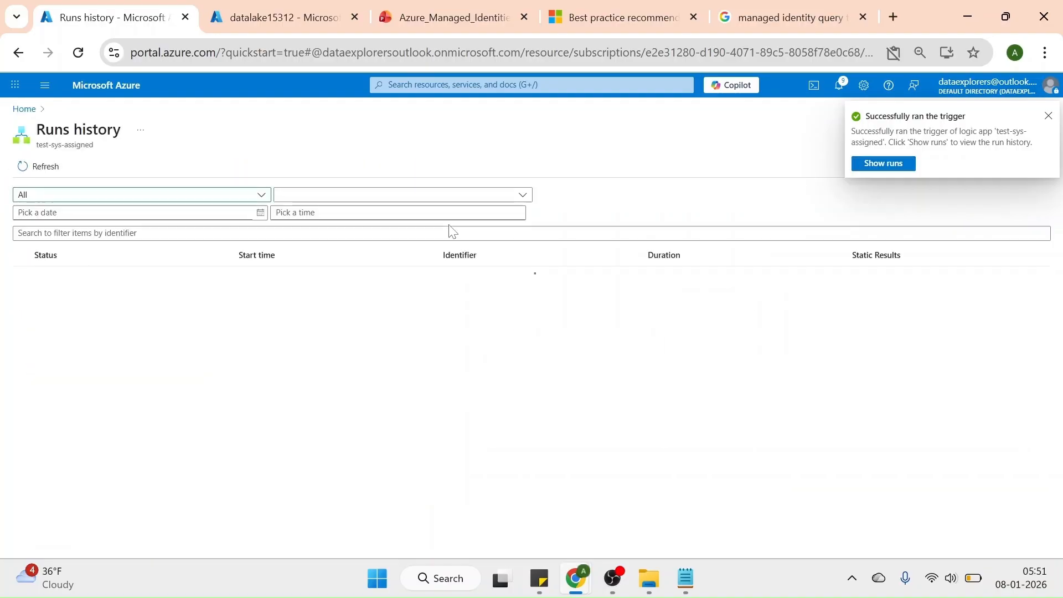
Open the newest run in the runs history and examine the error details of the Lists blobs (V2) action
left_click(44, 276)
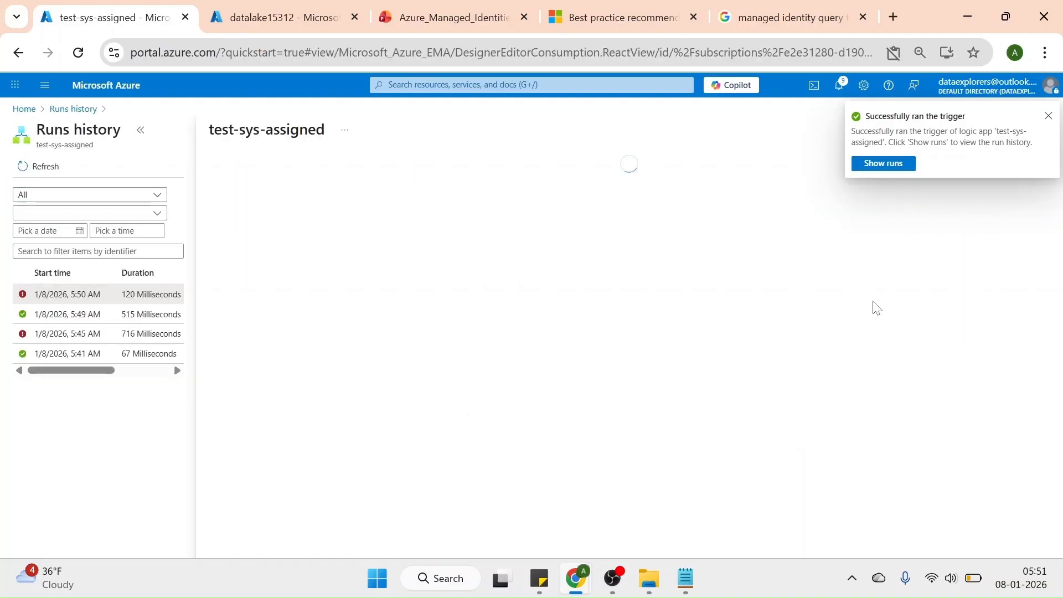
left_click(653, 337)
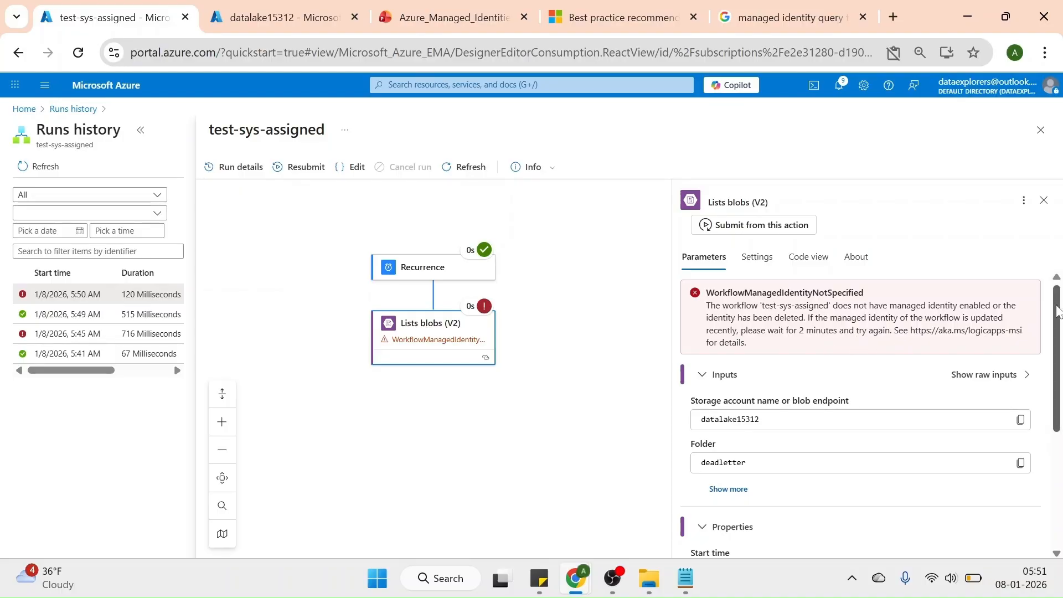
mouse_move(1057, 312)
left_mouse_down()
mouse_move(1057, 443)
mouse_move(1060, 298)
left_mouse_up()
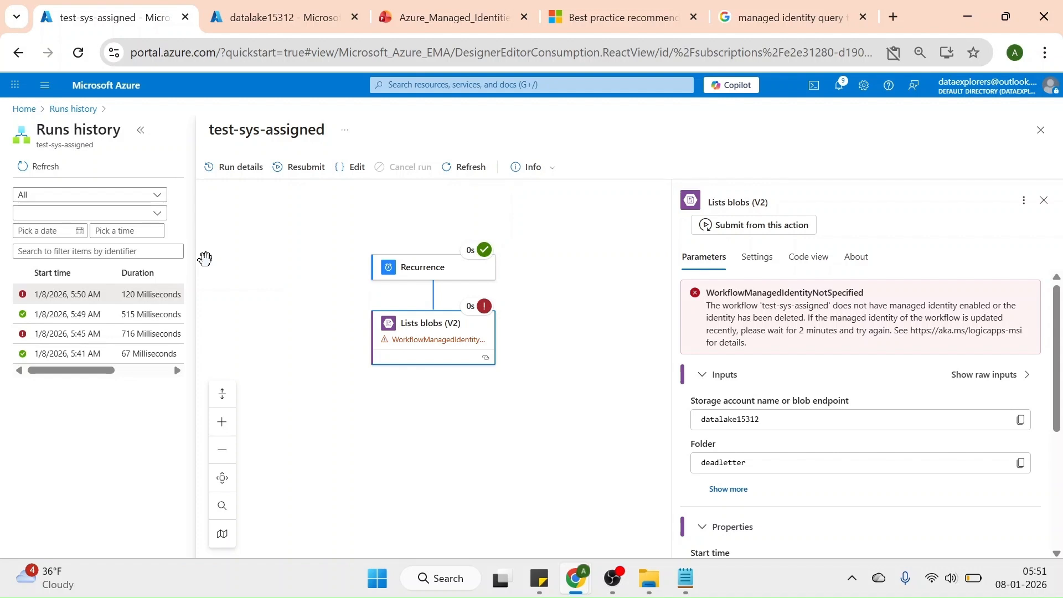
Leave the runs history, reopen the test-sys-assigned logic app from the portal home, and open its identity settings
left_click(72, 109)
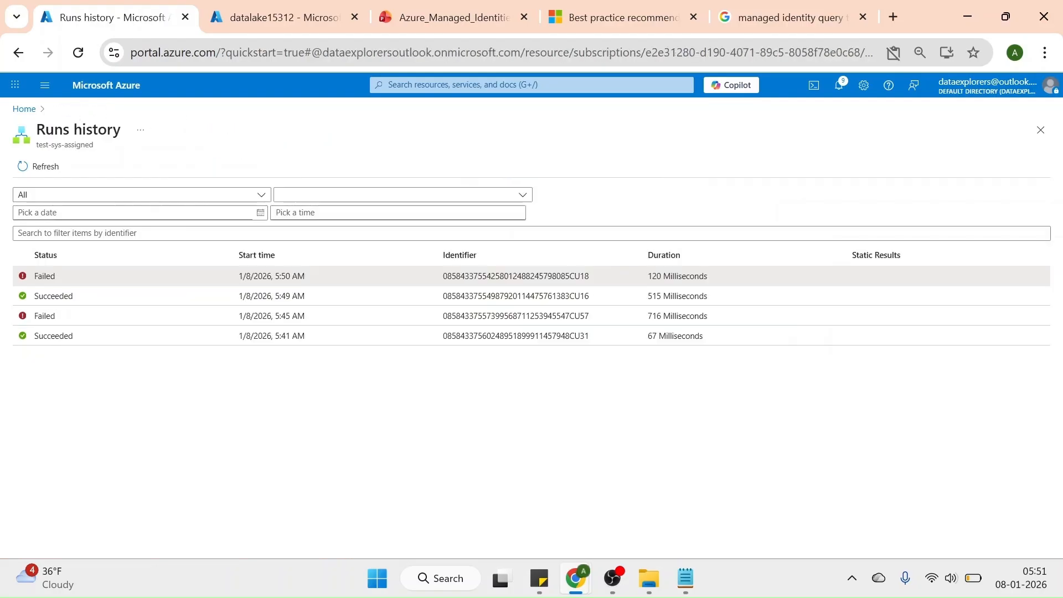
left_click(25, 109)
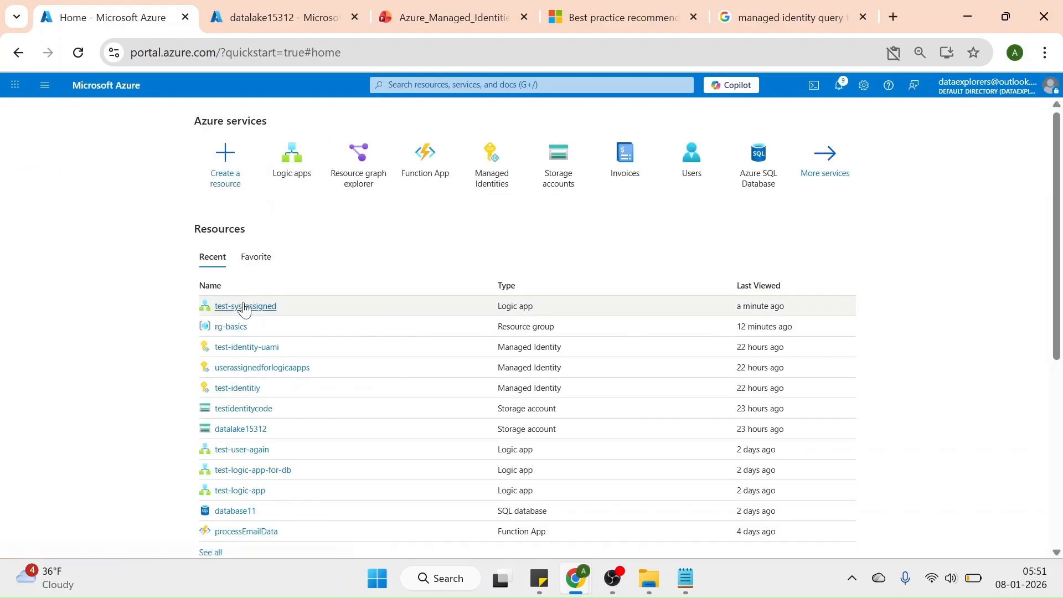
left_click(246, 308)
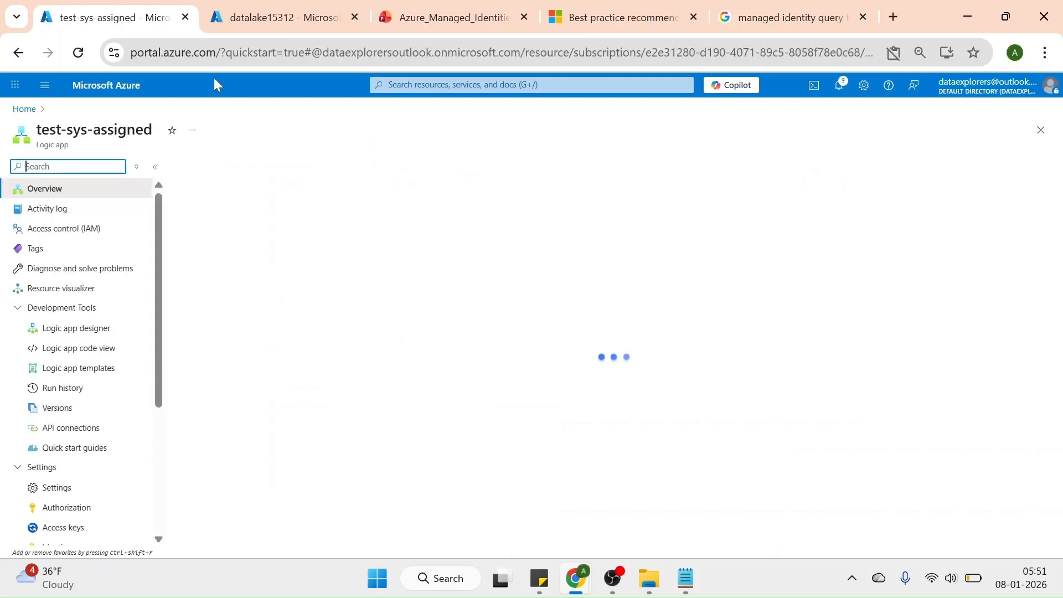
left_click(159, 445)
mouse_move(157, 424)
left_mouse_down()
mouse_move(161, 281)
mouse_move(159, 434)
left_mouse_up()
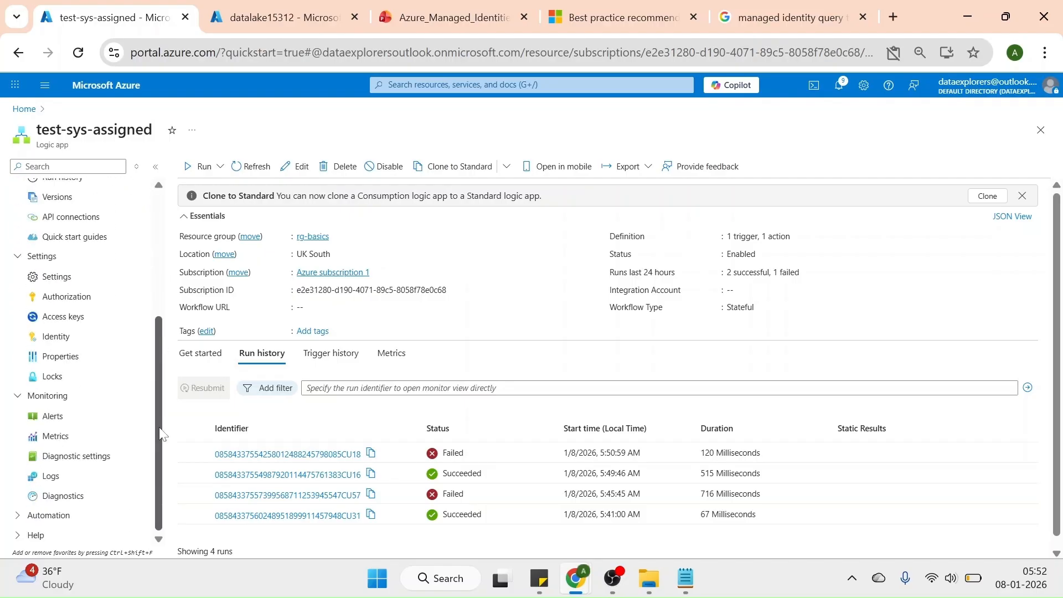
left_click(45, 344)
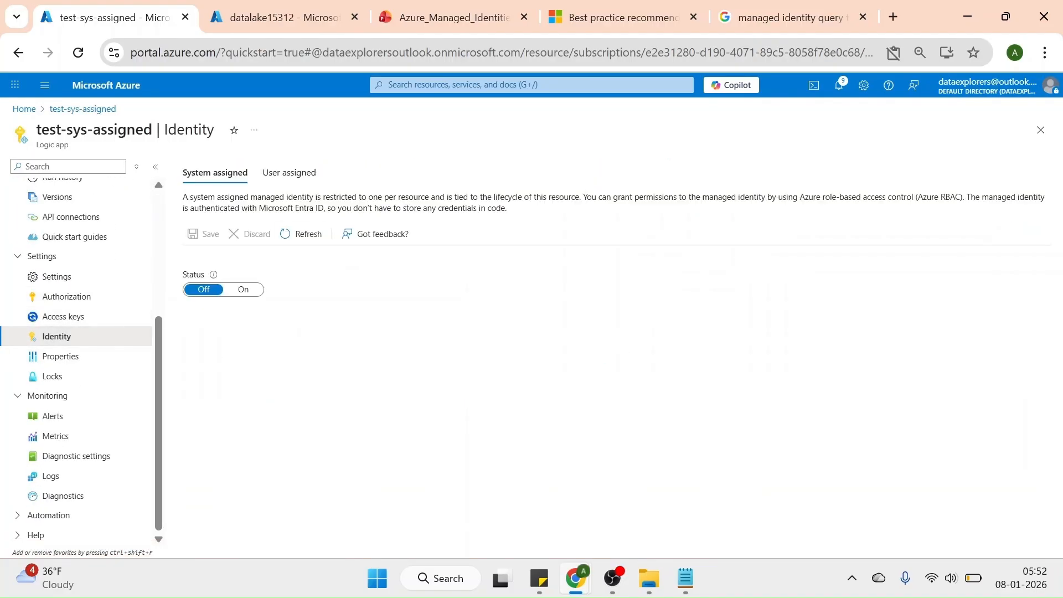
Look through the user-assigned managed identities available to the logic app and close the selection without adding one
left_click(274, 173)
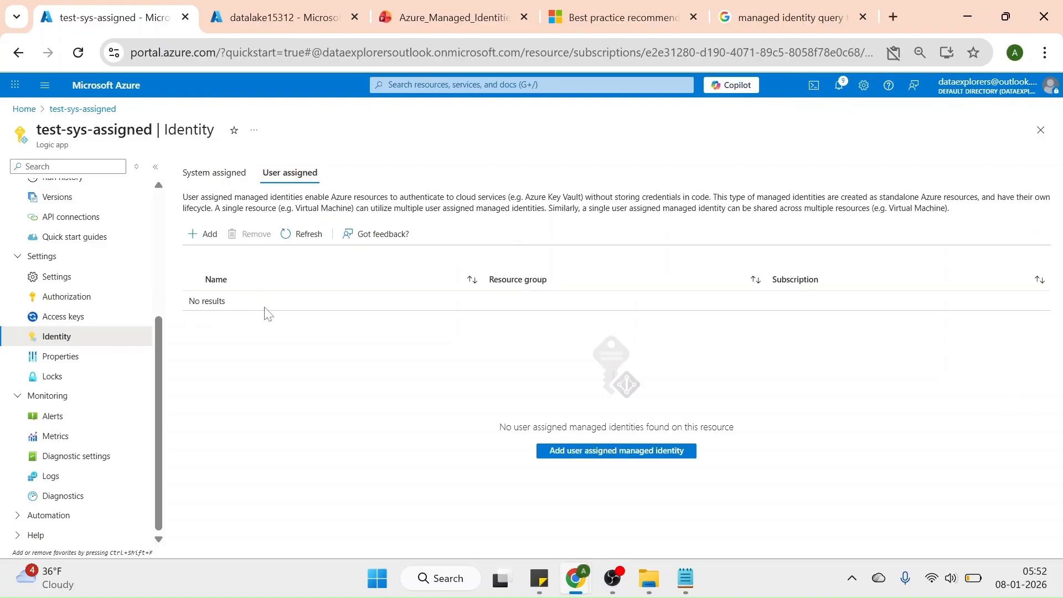
left_click(201, 235)
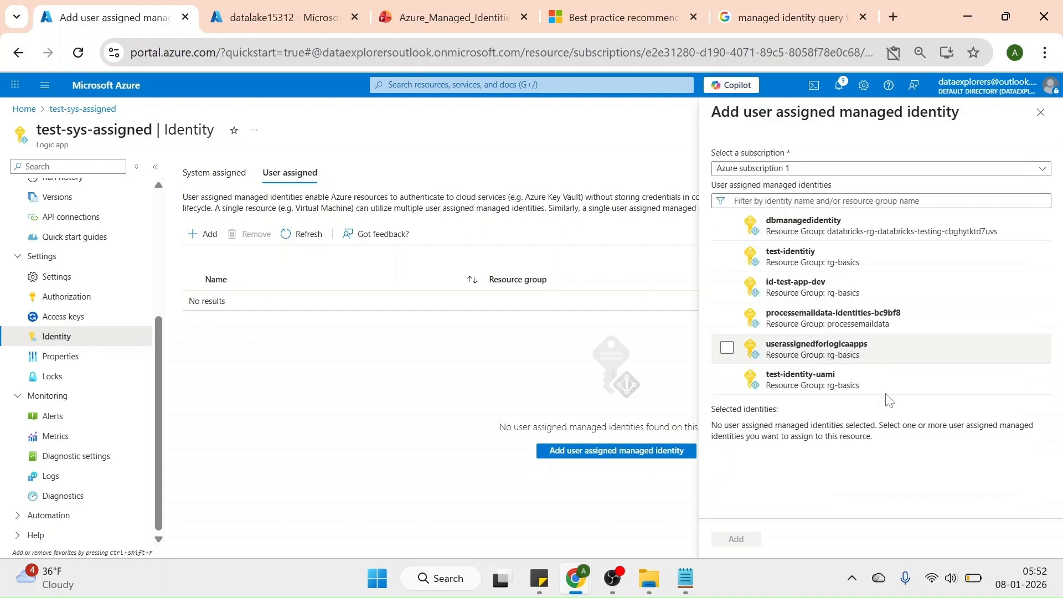
left_click(1041, 115)
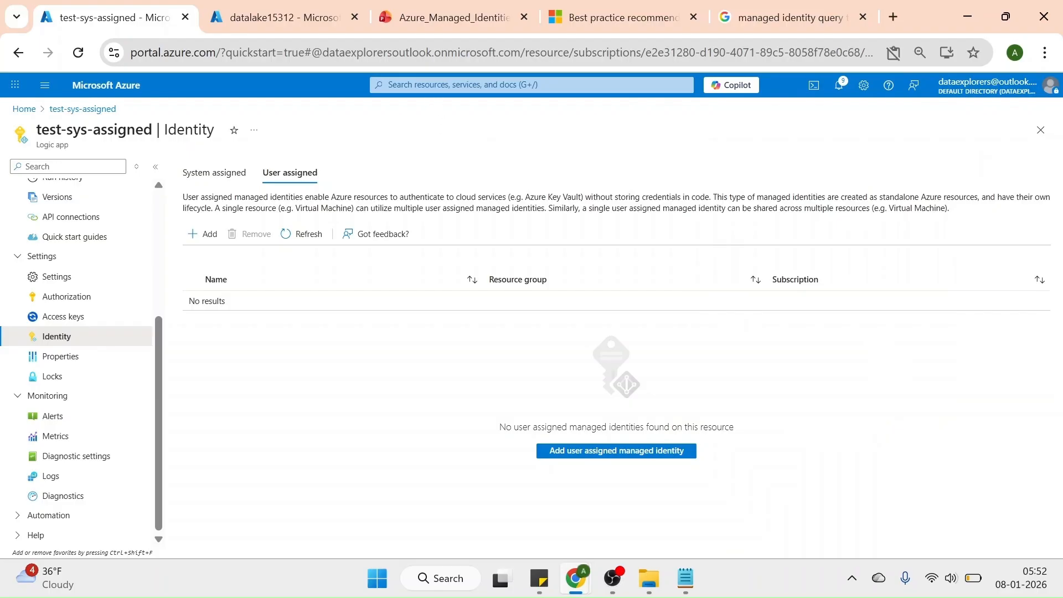
In the browser tab showing datalake15312, search the portal for "managed iden" and open the Managed Identities service
left_click(287, 24)
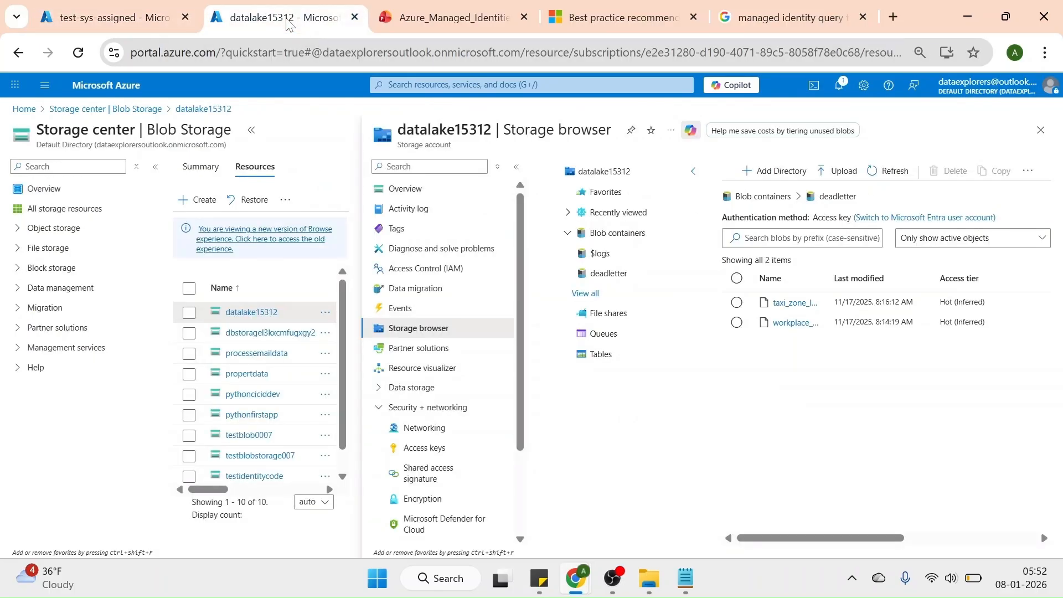
left_click(407, 84)
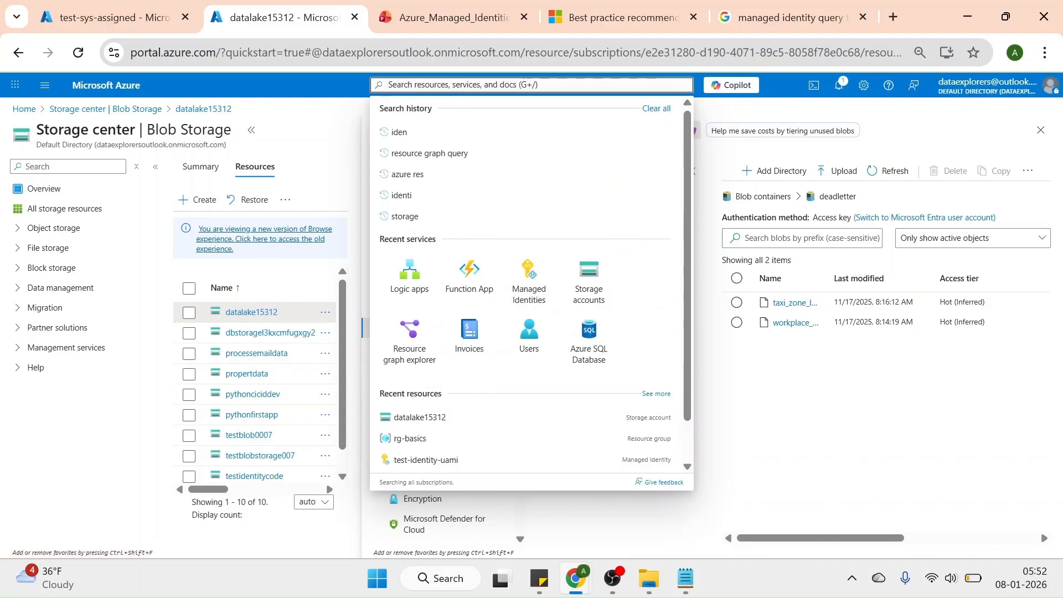
type("mana")
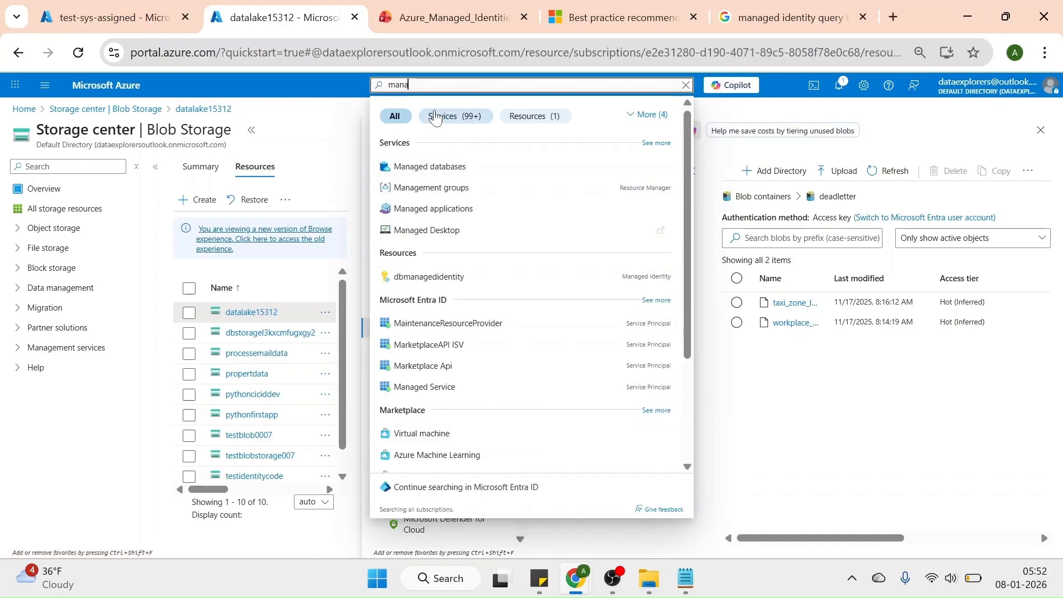
type("ged iden")
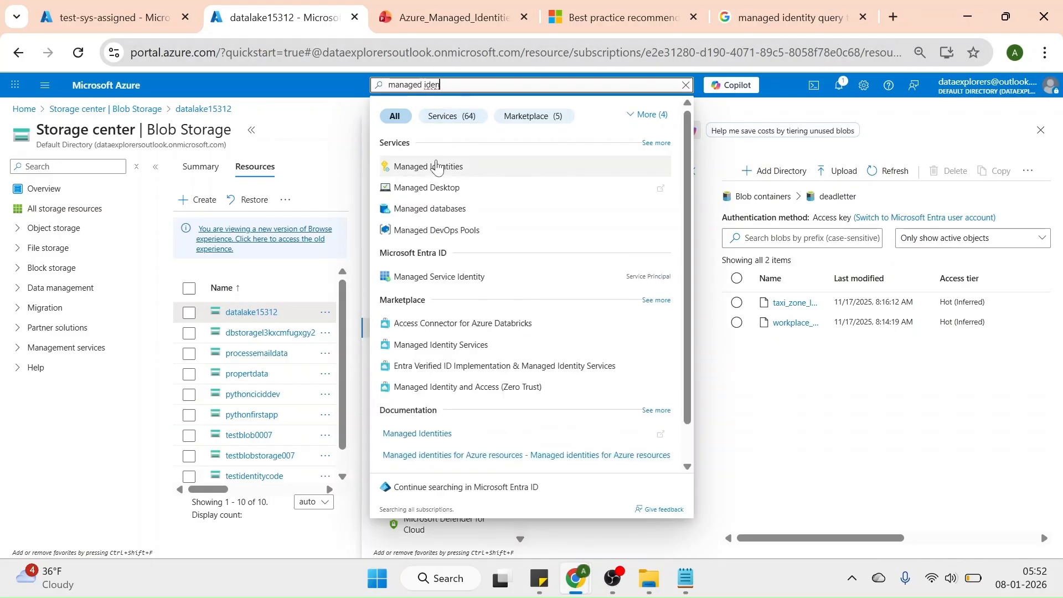
left_click(438, 165)
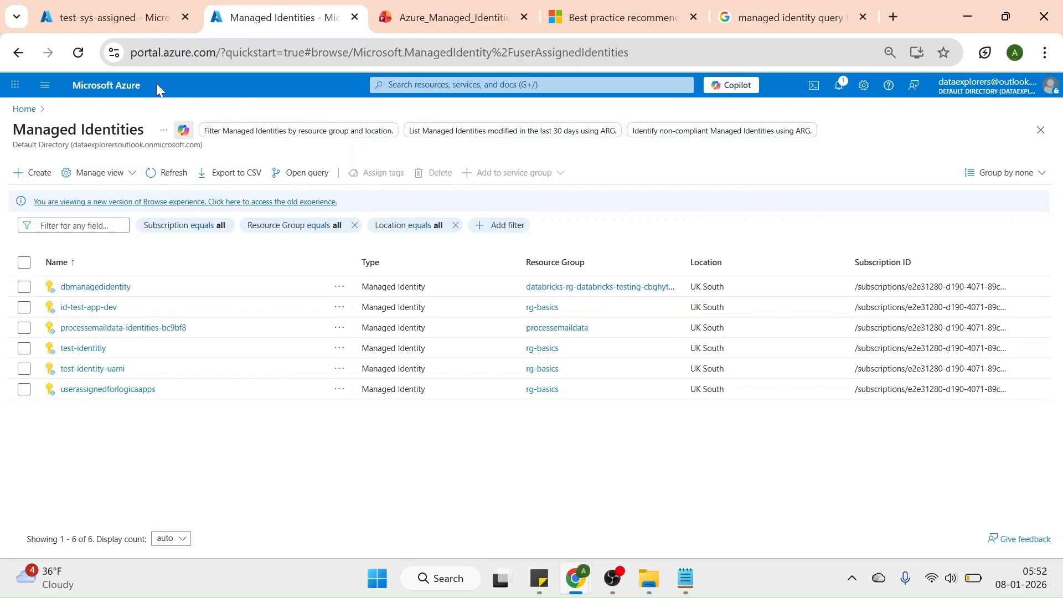
Start creating a user-assigned managed identity in resource group rg-basics and name it test-user-assigned
left_click(39, 179)
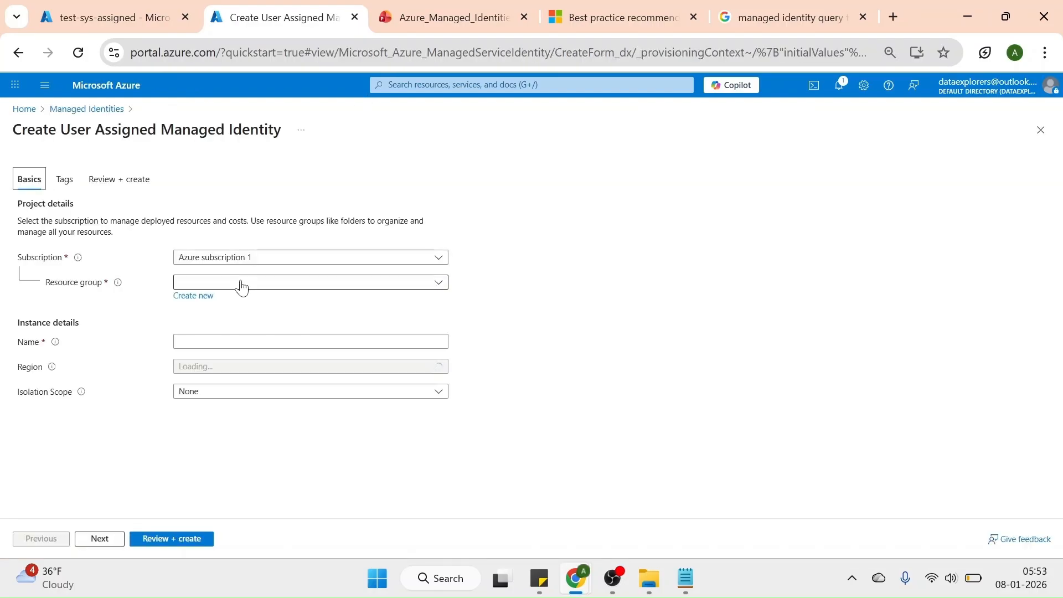
left_click(240, 282)
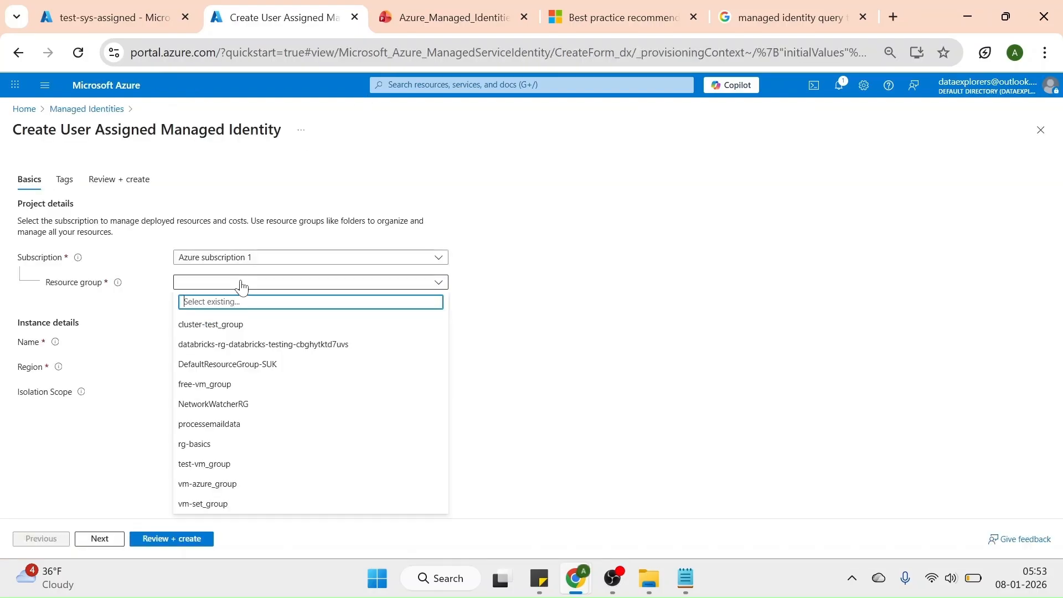
left_click(203, 443)
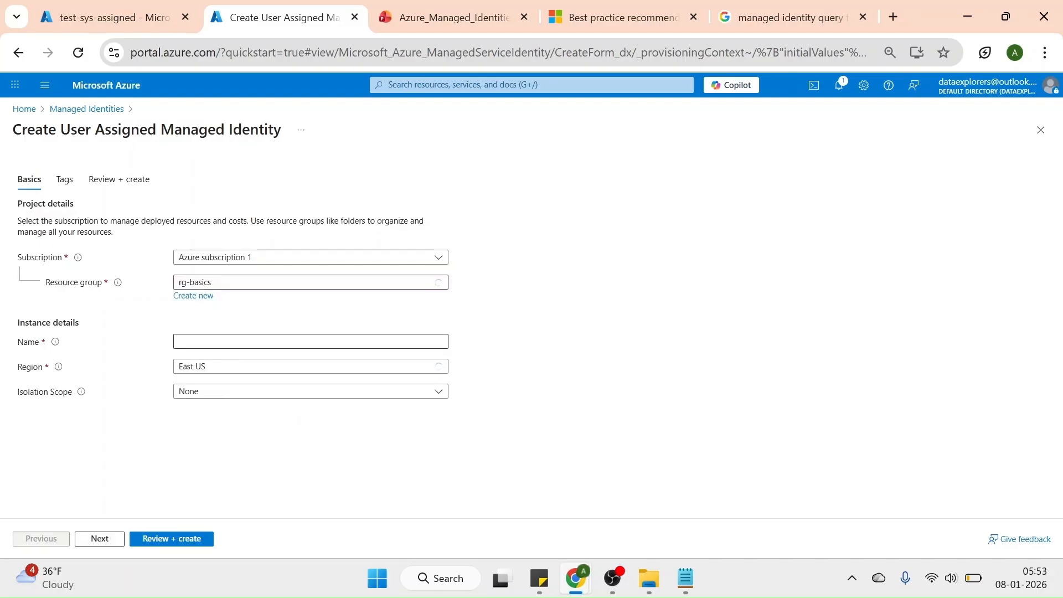
left_click(237, 340)
type("tes")
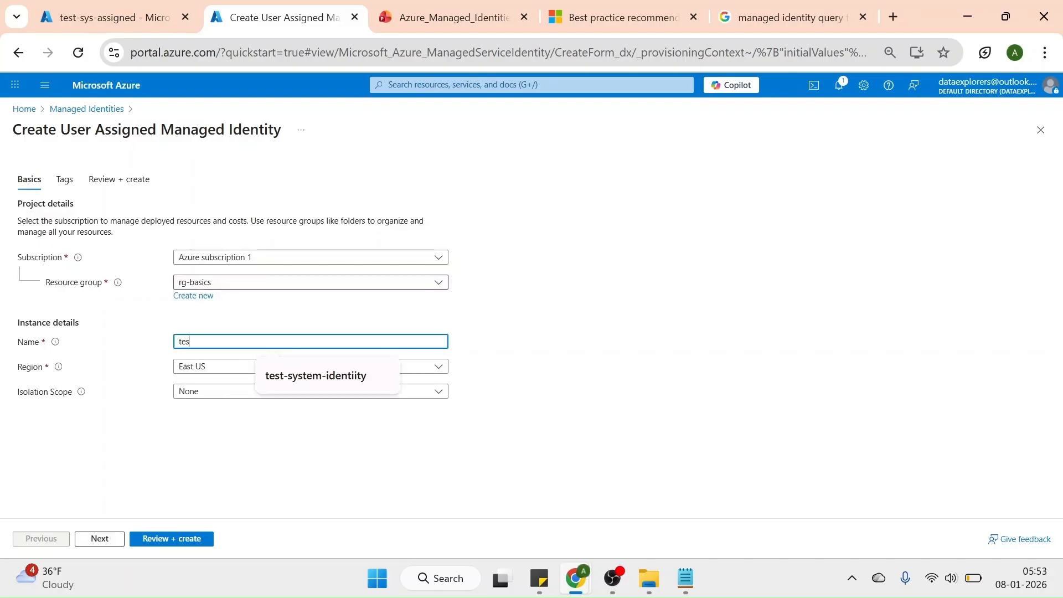
type("t-user-assigned")
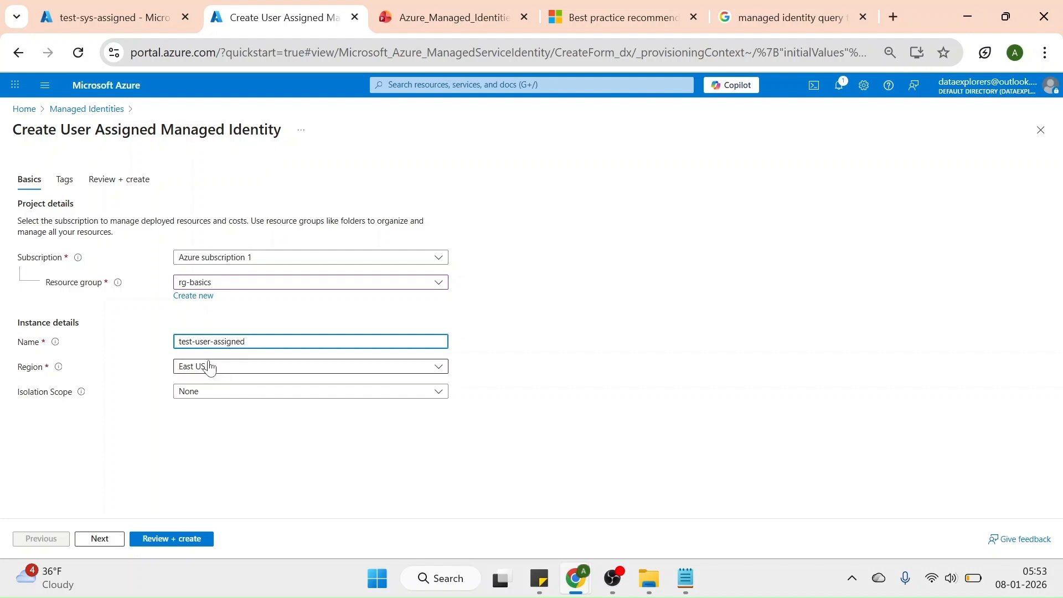
Set the new identity's region to UK South and review the isolation scope options, keeping None
left_click(210, 367)
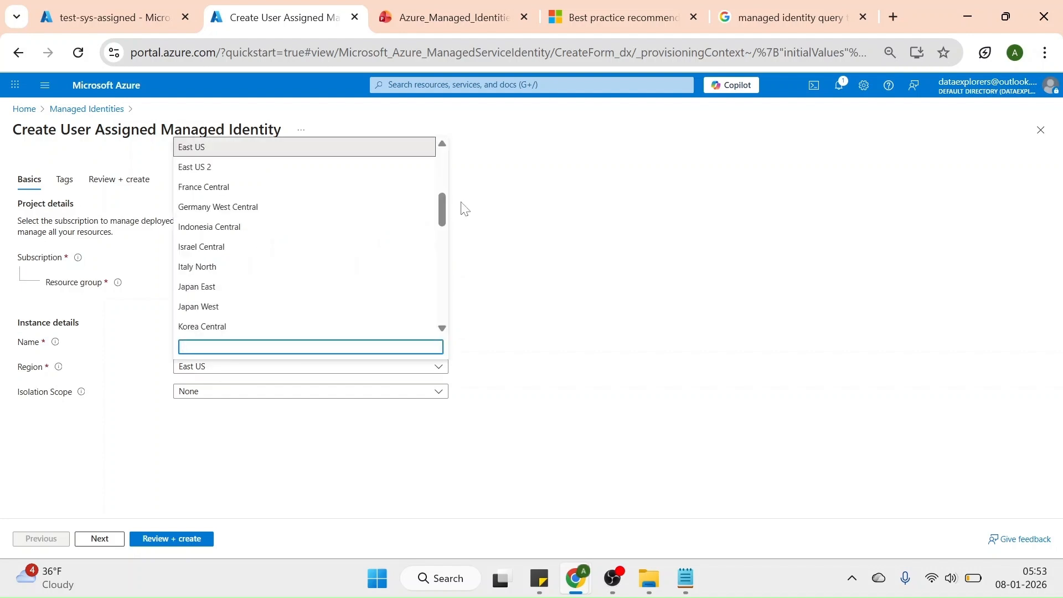
left_click_drag(442, 210, 442, 299)
left_click(219, 308)
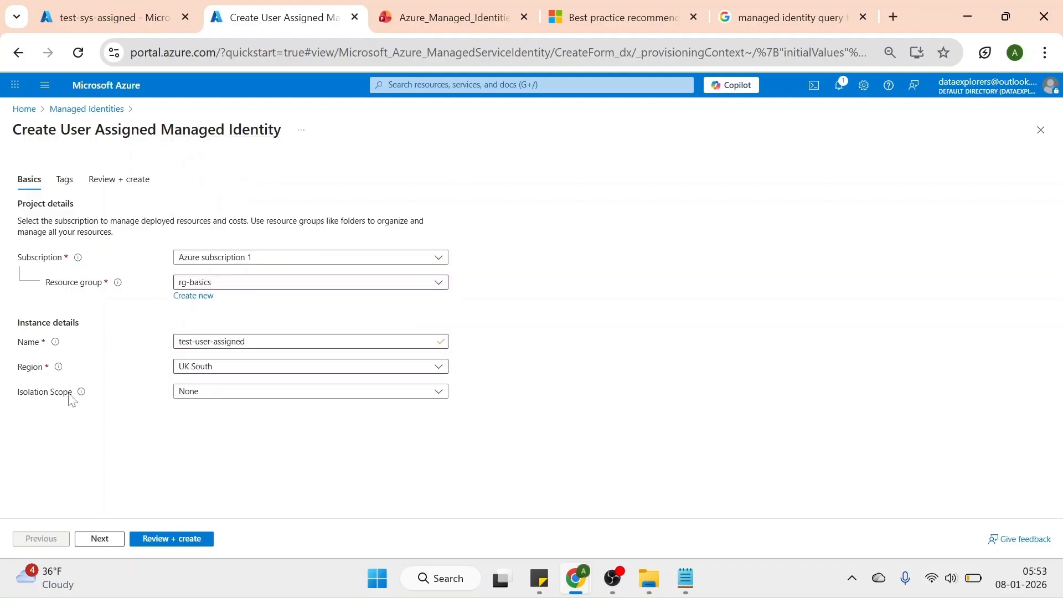
mouse_move(81, 397)
left_click(189, 393)
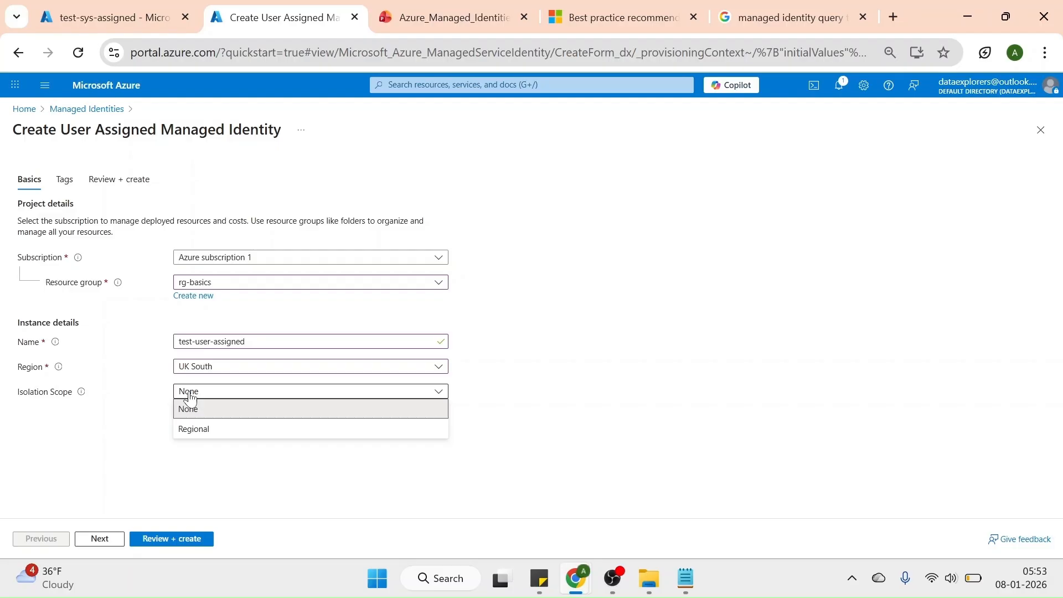
left_click(116, 421)
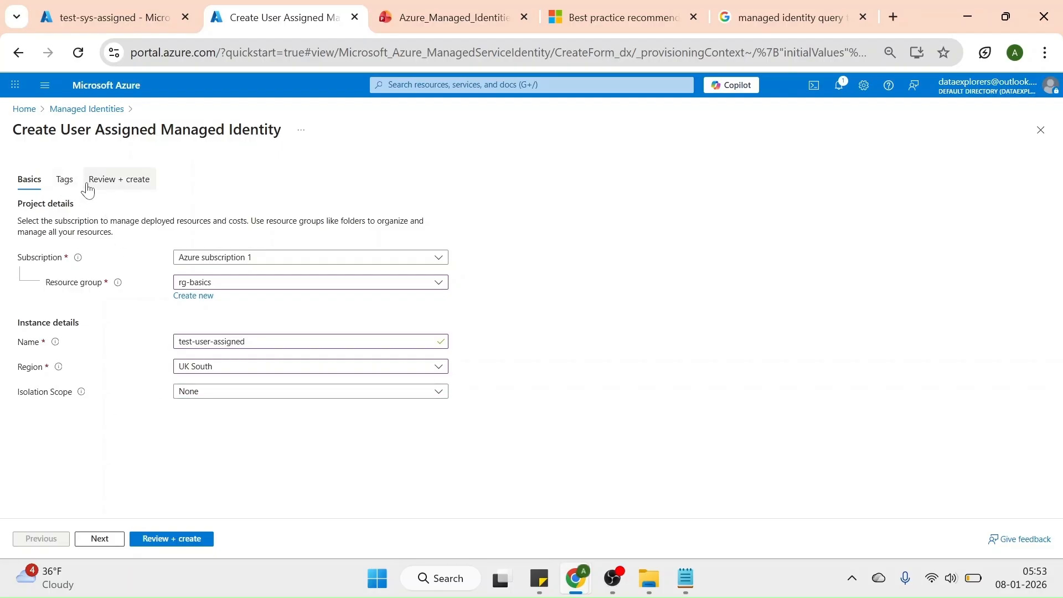
Leave the tags empty, review the test-user-assigned identity's settings, and create it
left_click(65, 183)
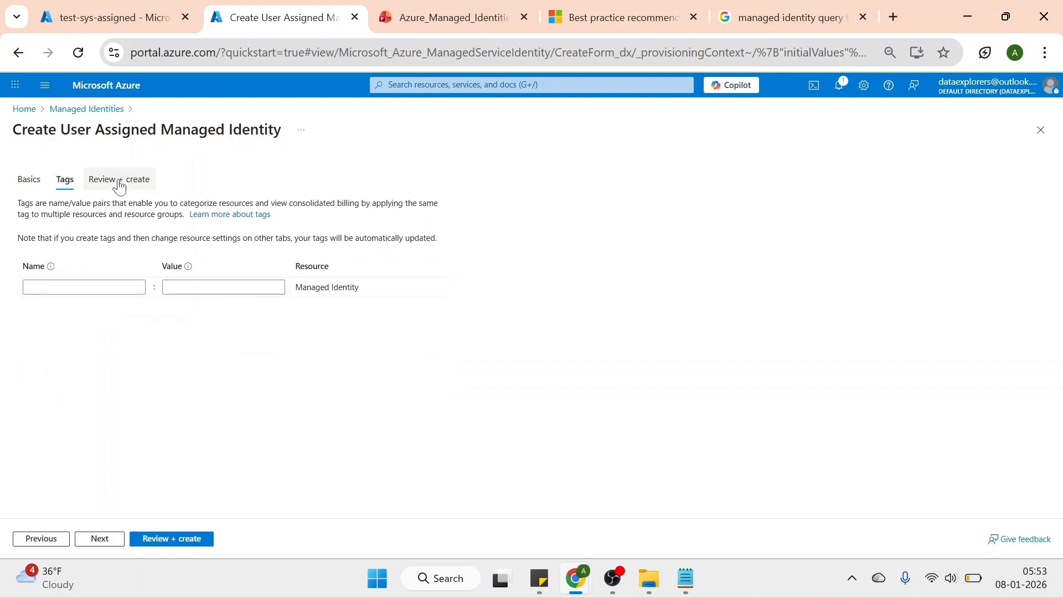
left_click(120, 182)
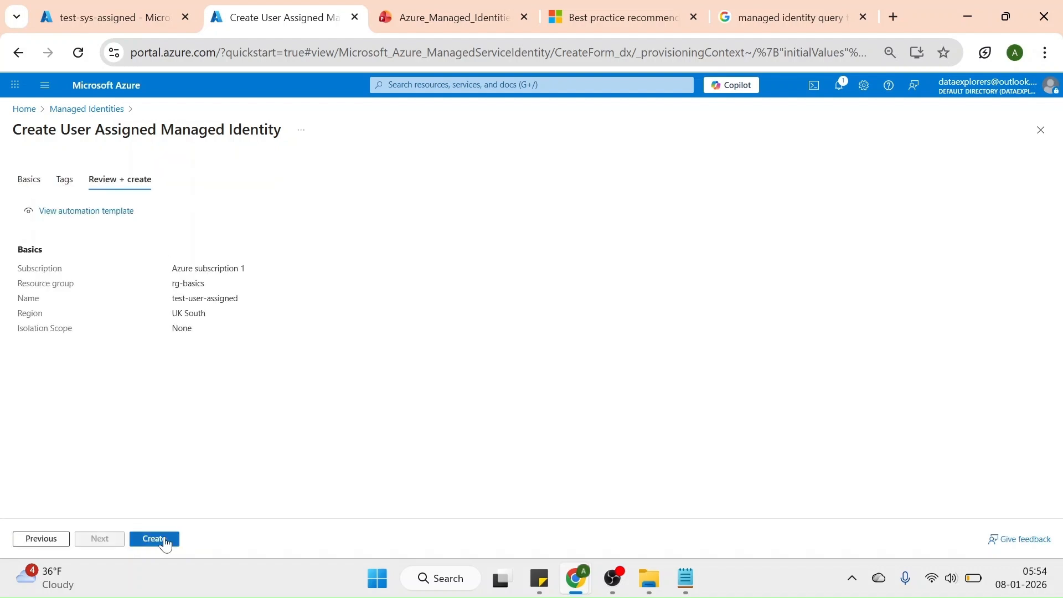
left_click(164, 542)
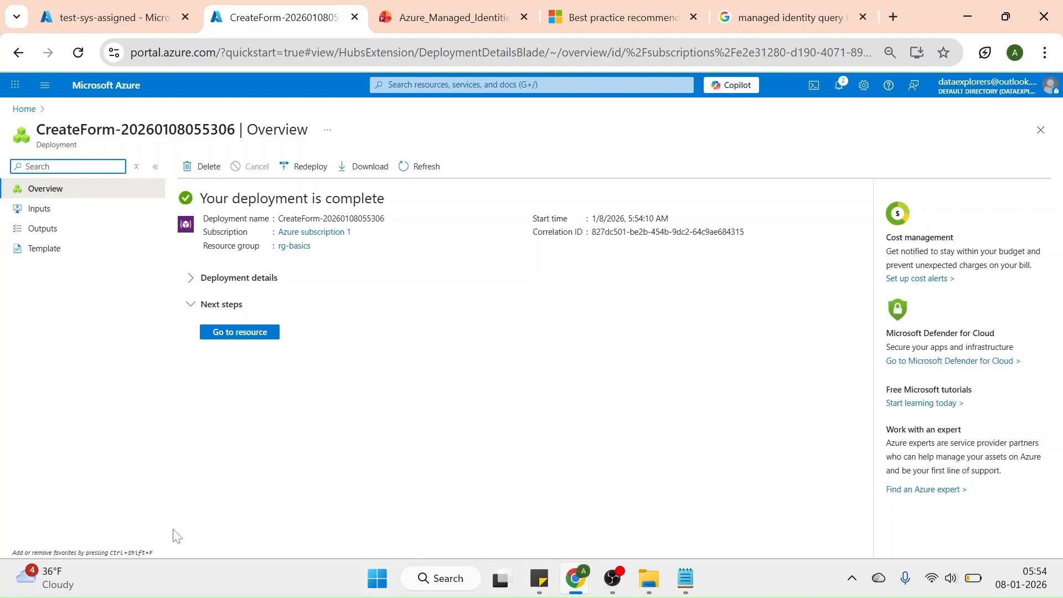
Check for test-user-assigned in the Managed Identities list and return to the logic app's user-assigned identity settings
left_click(235, 335)
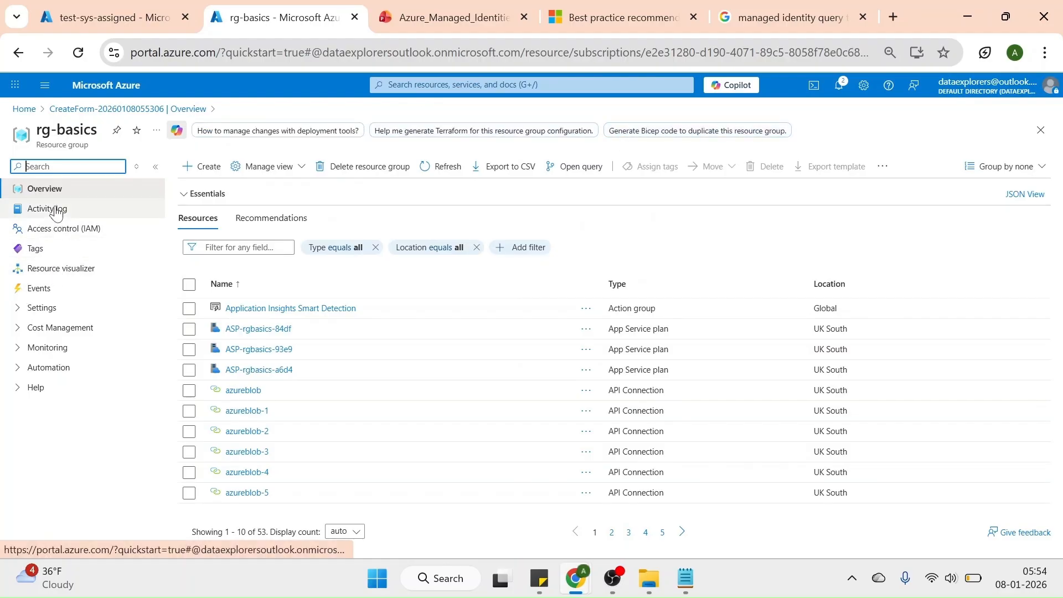
left_click(19, 54)
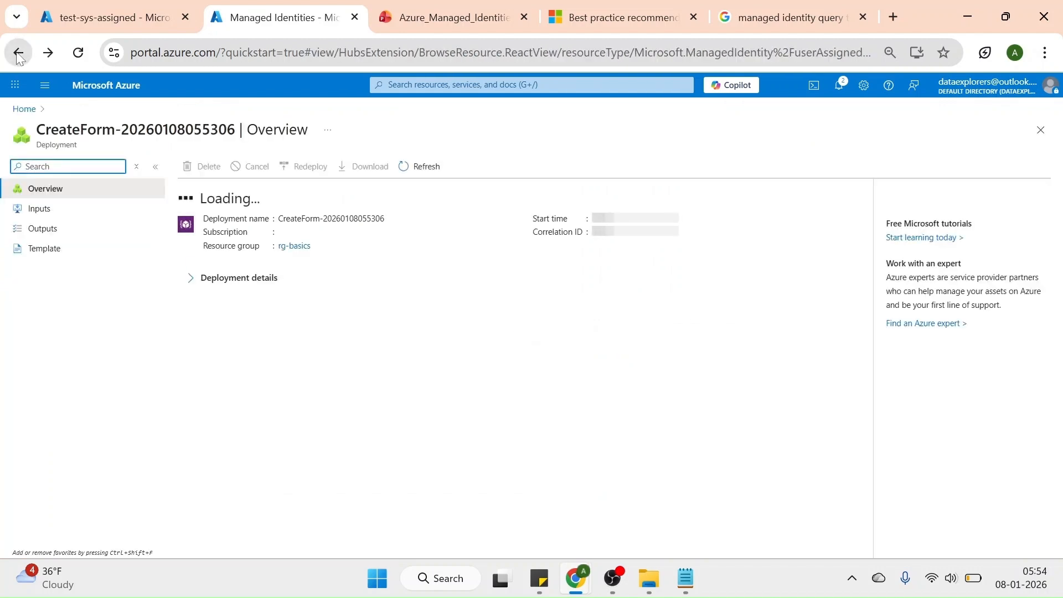
left_click(19, 54)
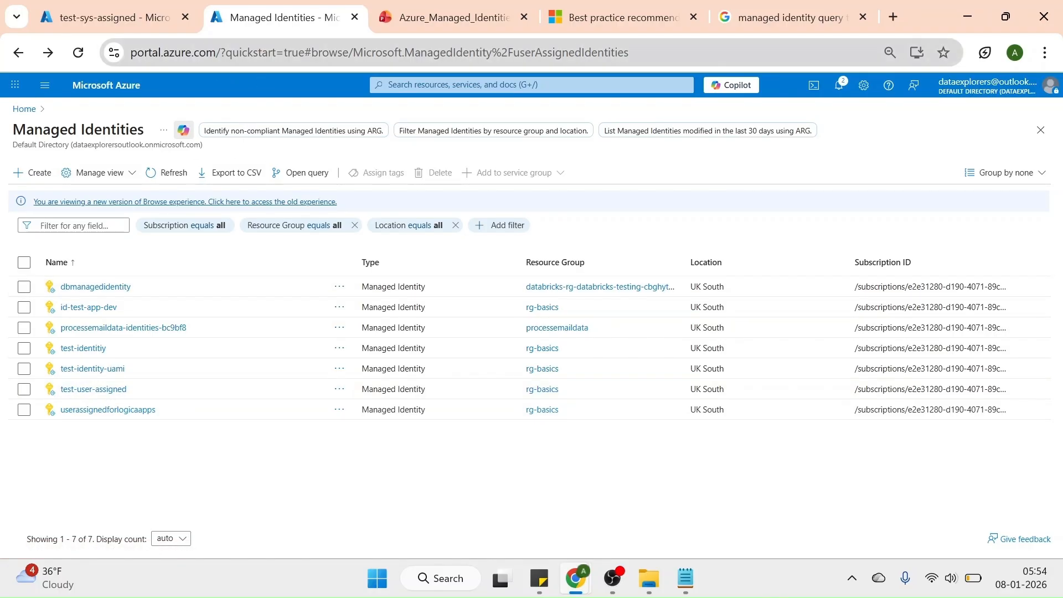
left_click(152, 22)
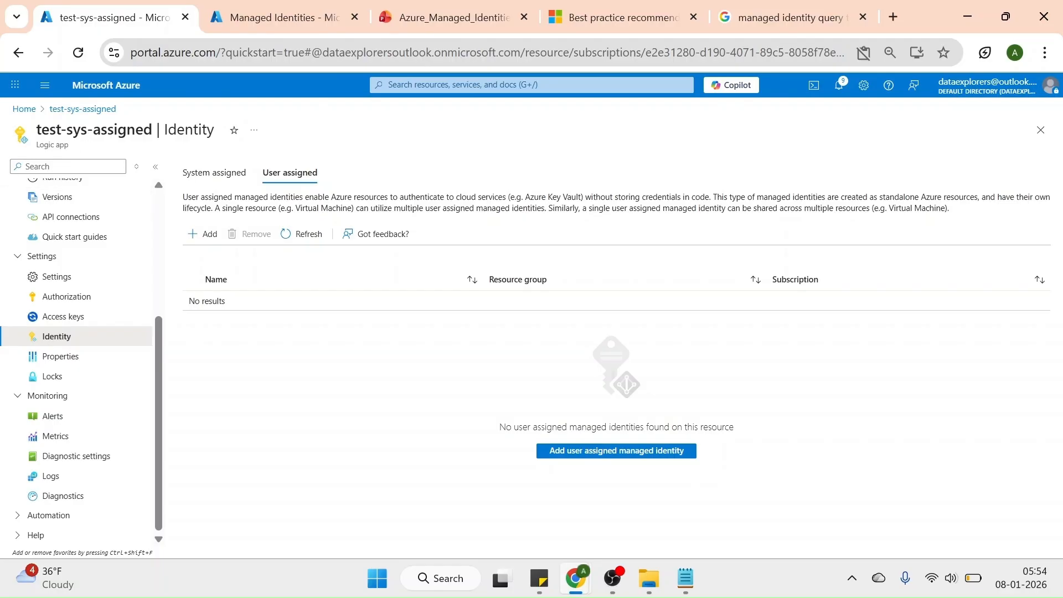
Filter the available user-assigned identities by "test" and add test-user-assigned from rg-basics to the logic app
left_click(209, 245)
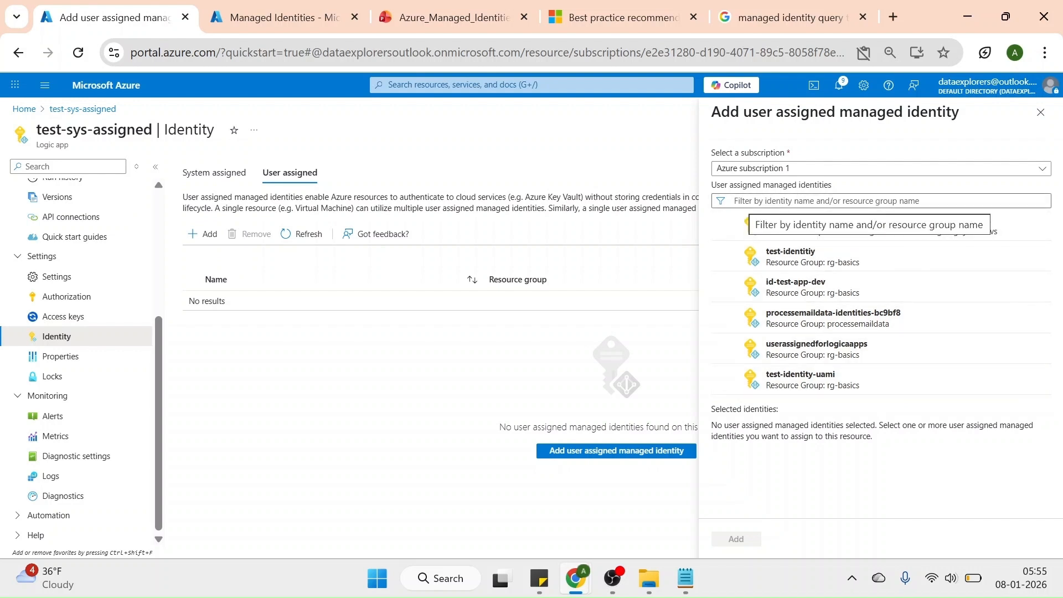
left_click(743, 201)
type("t")
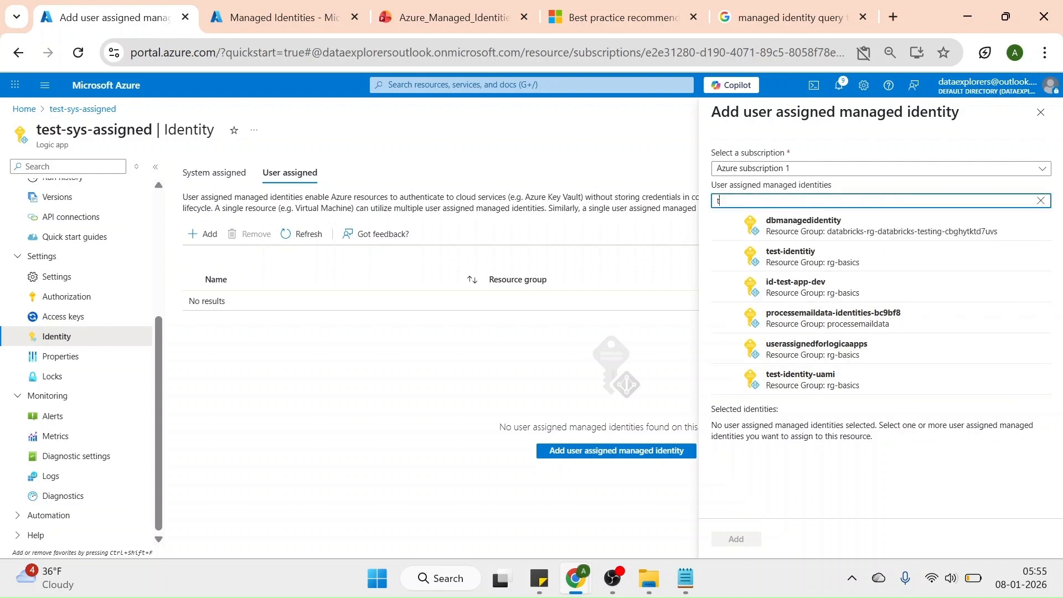
type("est")
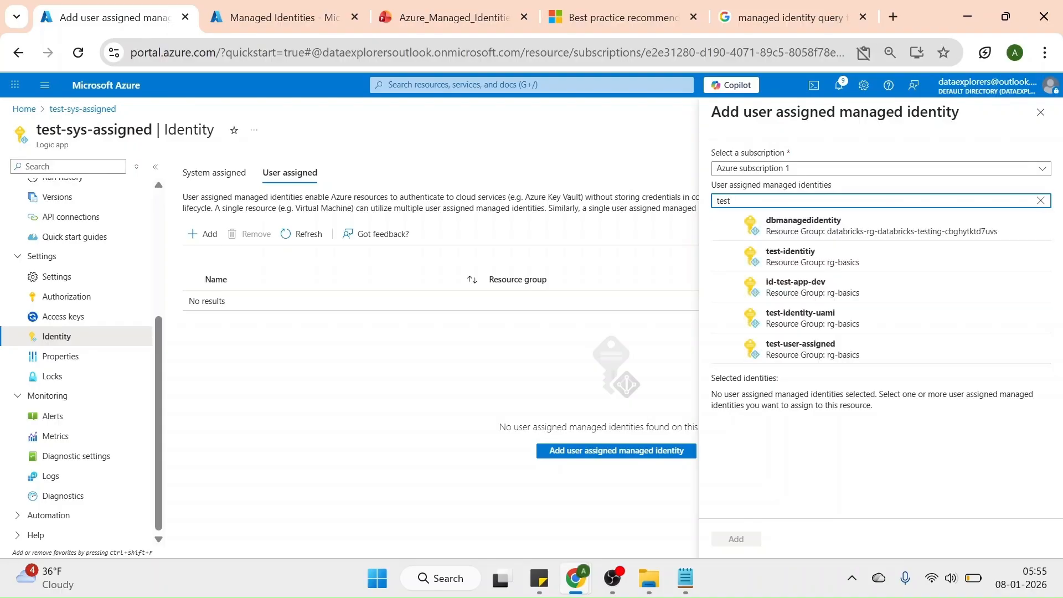
left_click(726, 349)
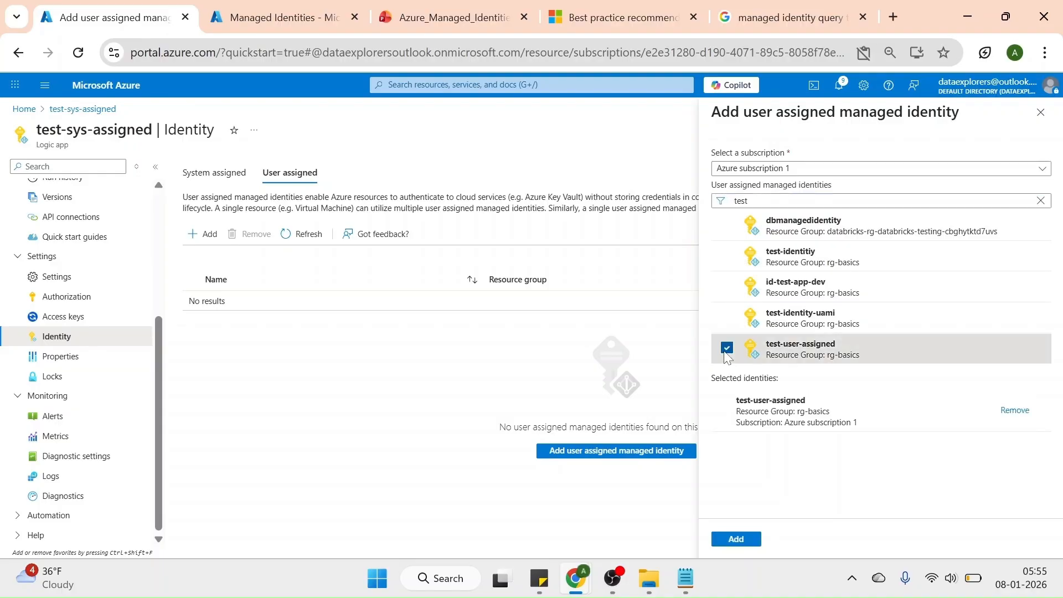
left_click(736, 539)
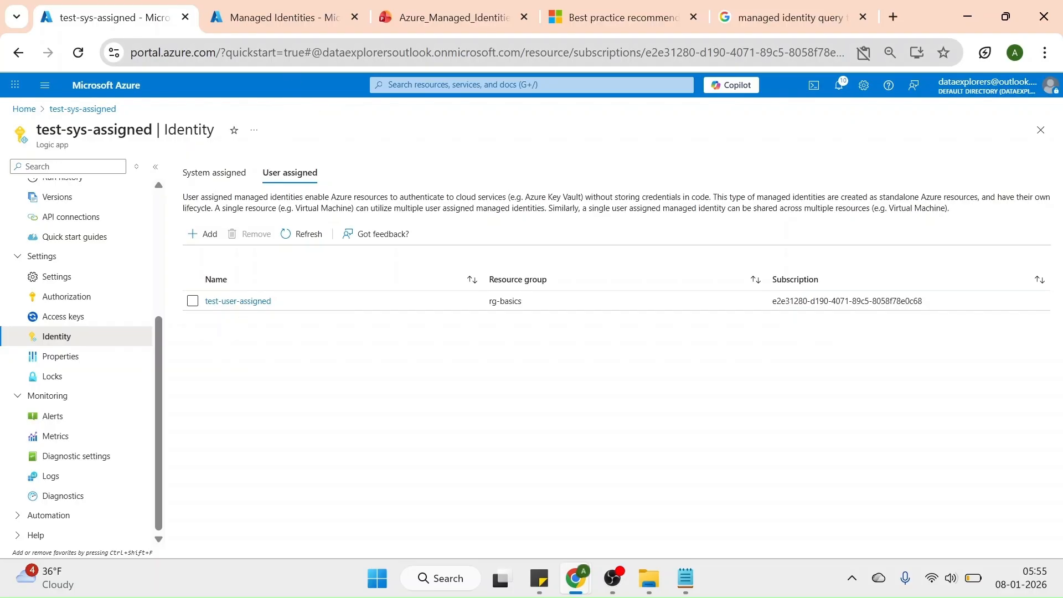
Open the access control settings of storage account datalake15312 and start adding a role assignment
left_click(284, 26)
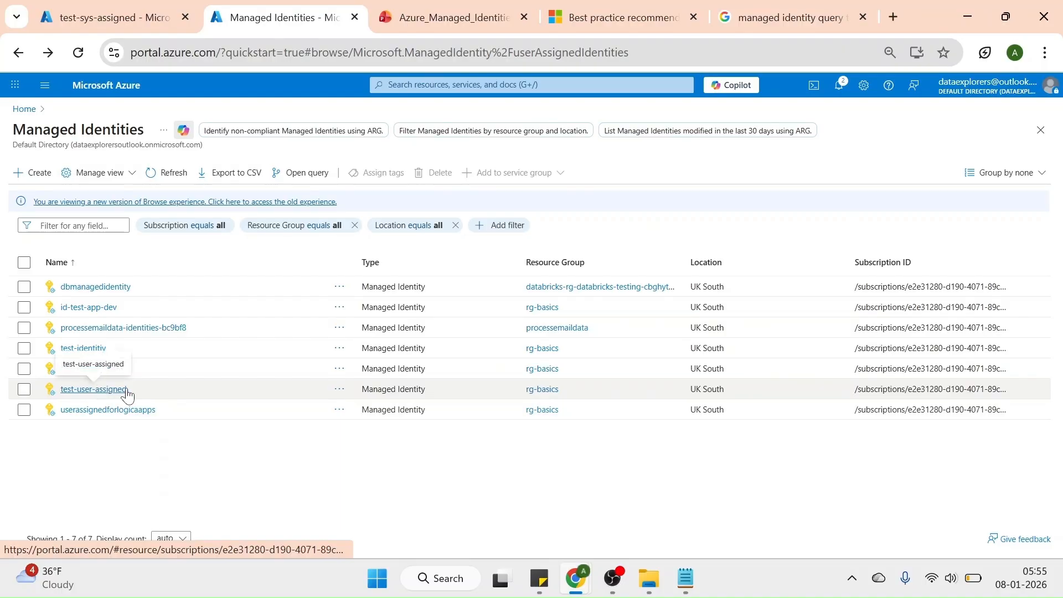
left_click_drag(128, 390, 67, 390)
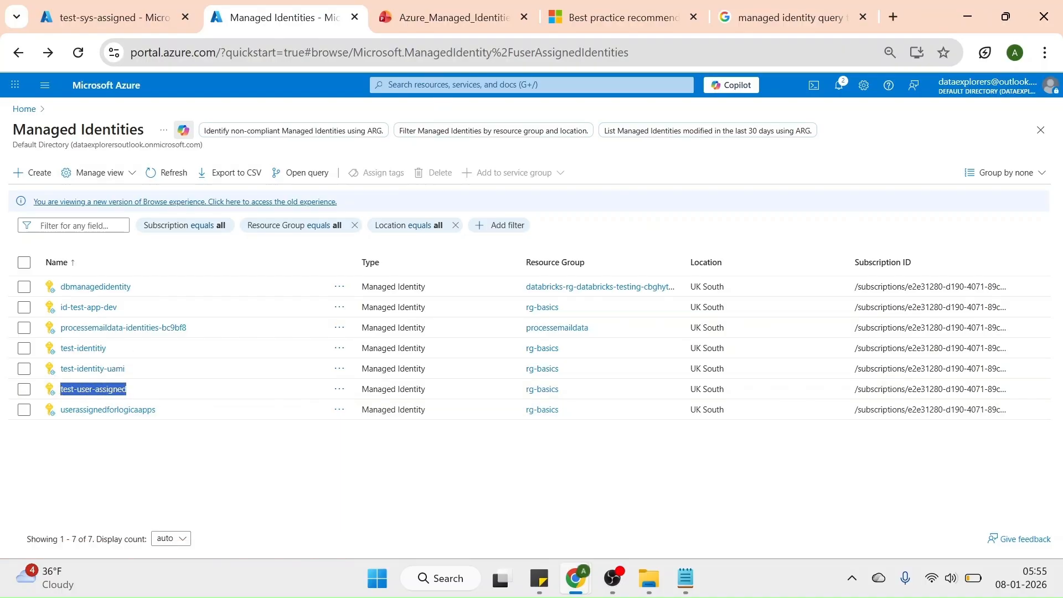
left_click(532, 84)
left_click(583, 286)
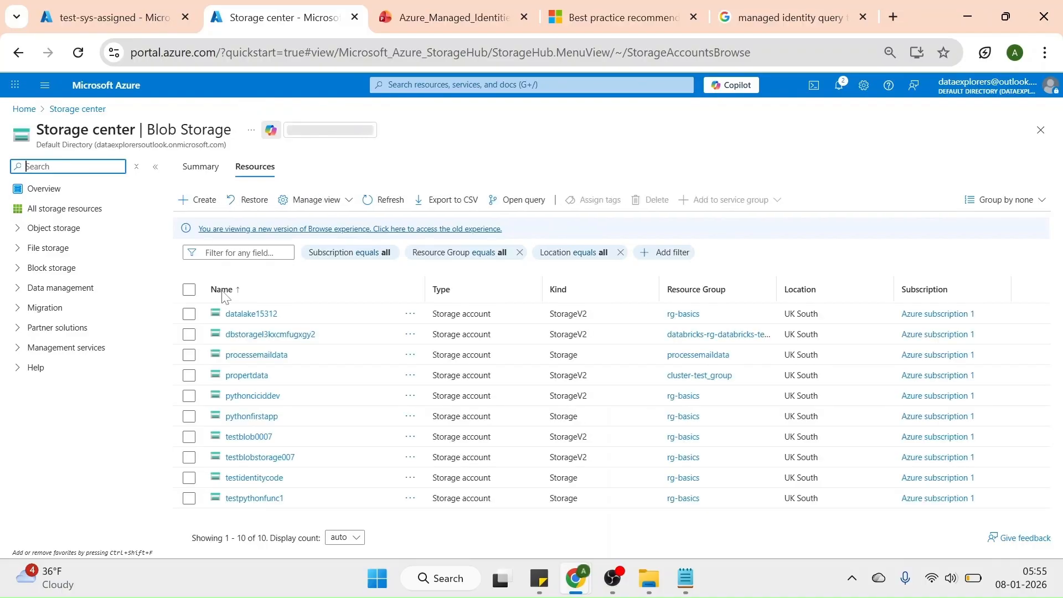
double_click(241, 315)
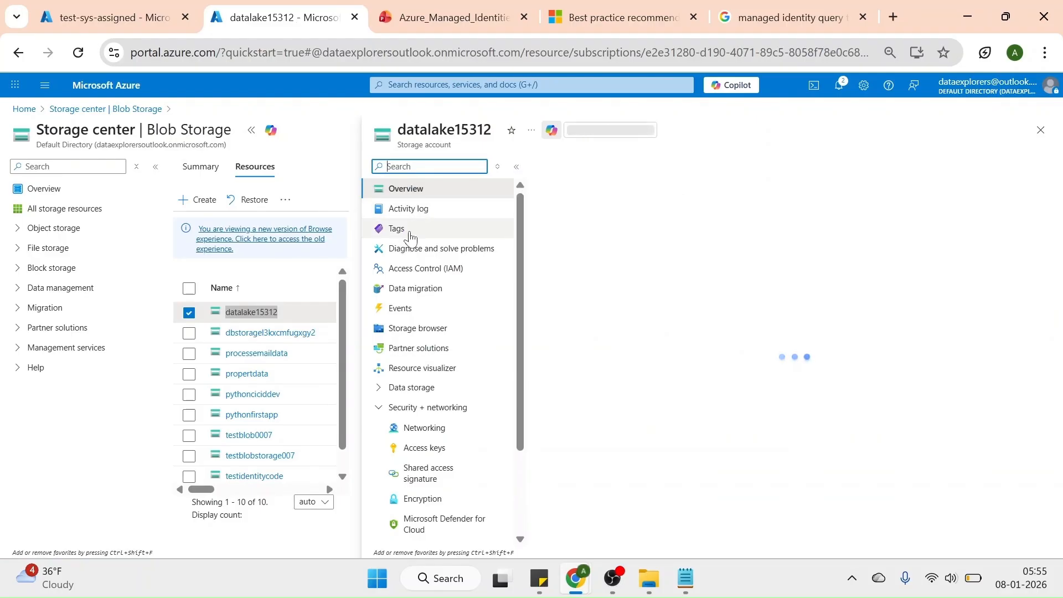
left_click(414, 268)
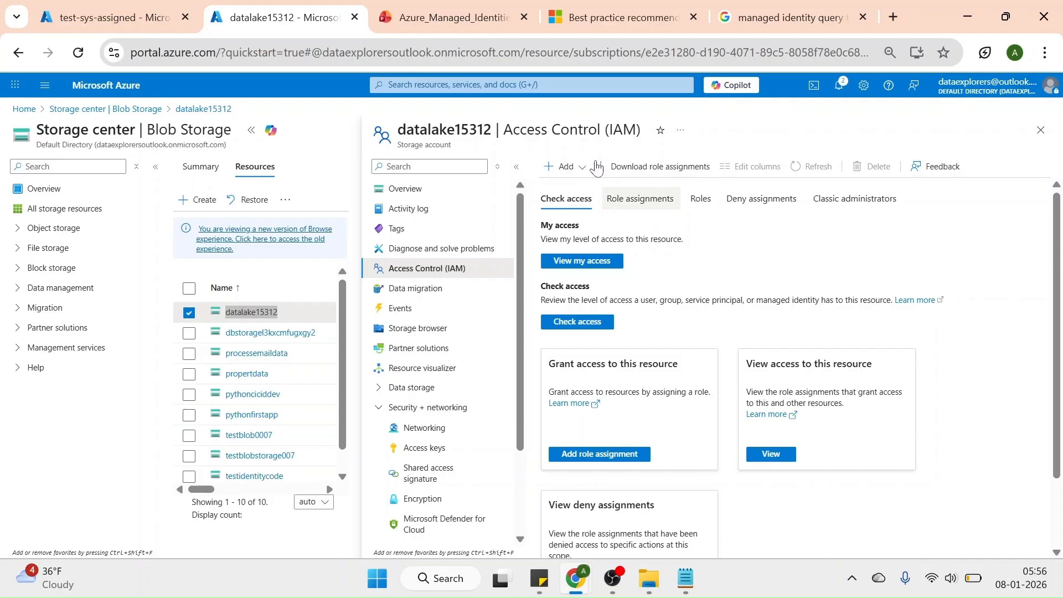
left_click(576, 167)
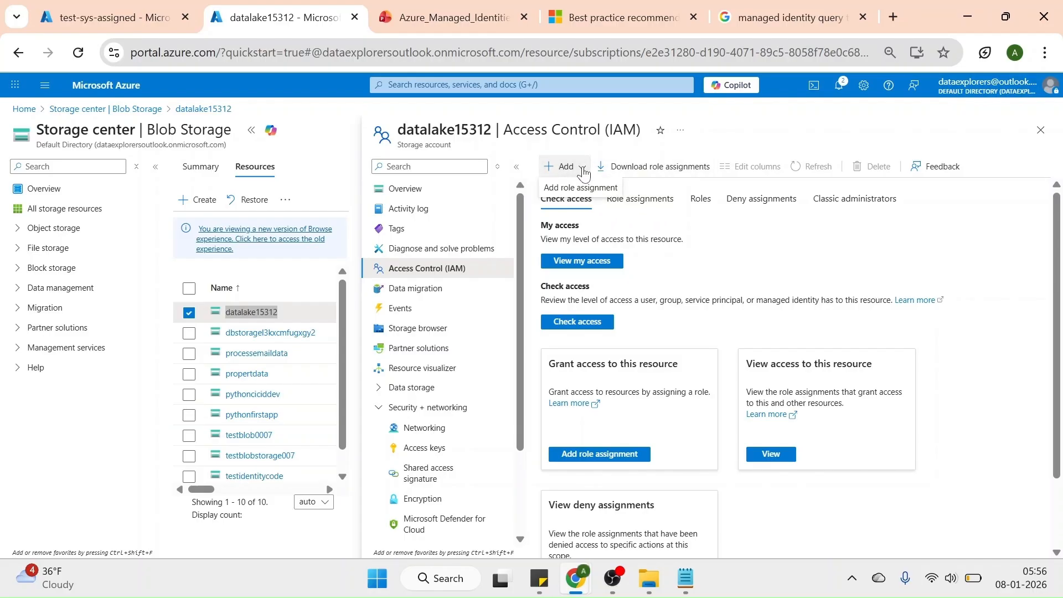
left_click(566, 189)
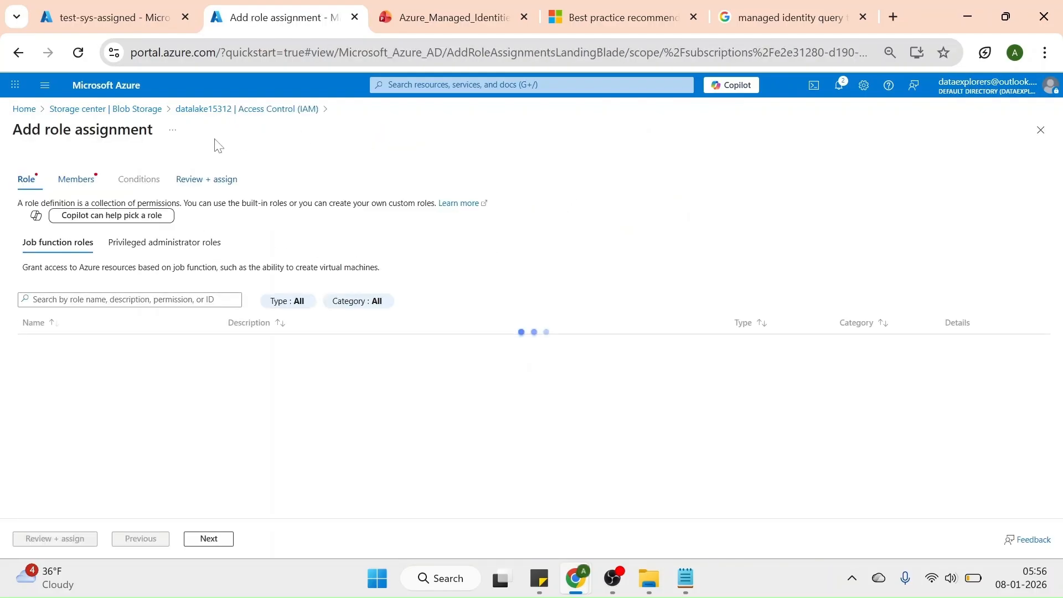
Search the job function roles for "blob reader" and choose Storage Blob Data Reader as the role
left_click(89, 299)
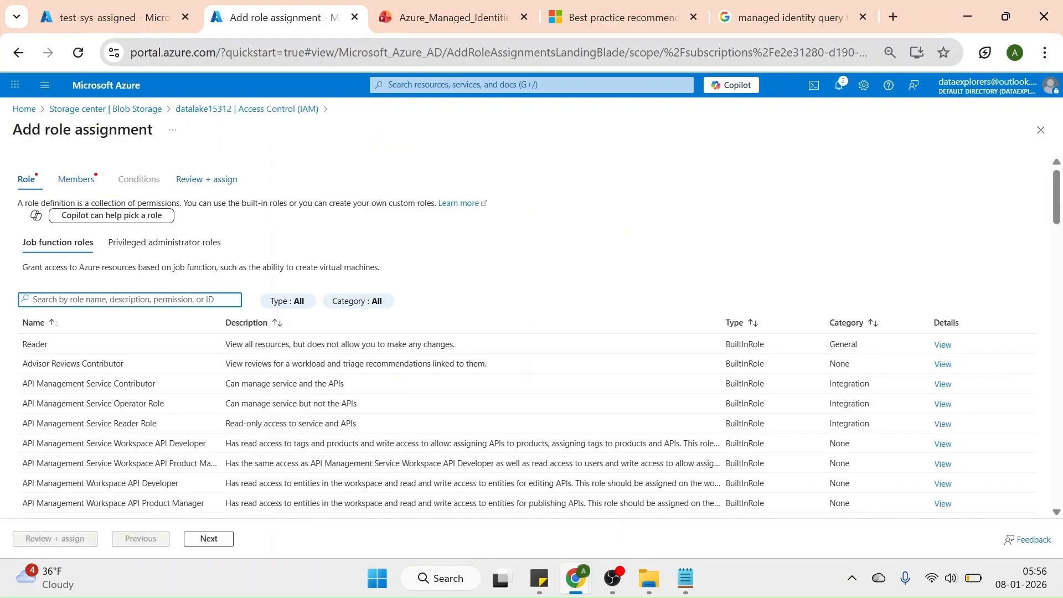
type("reade")
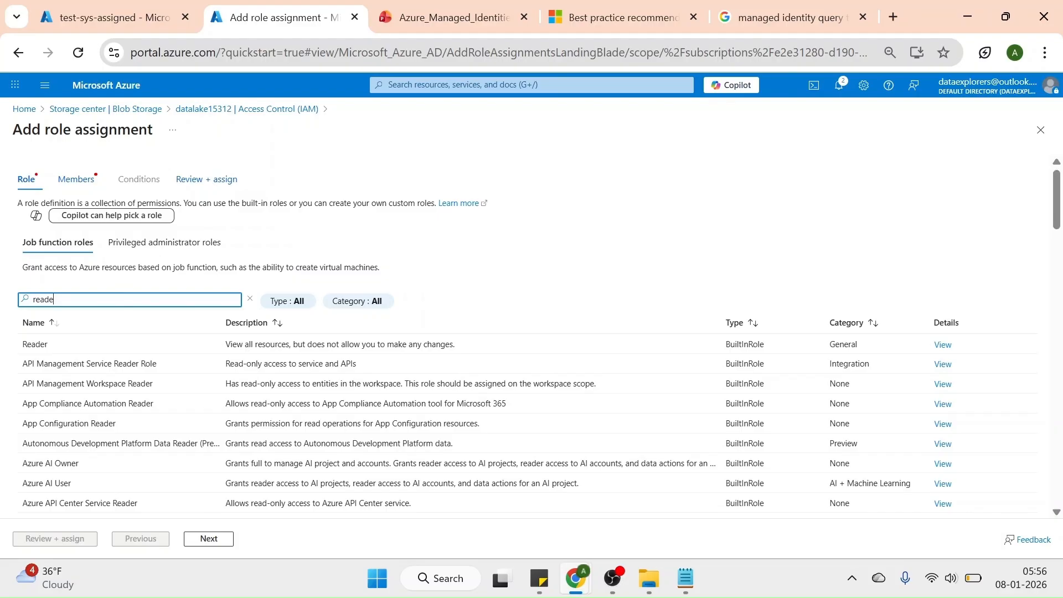
key("BackSpace")
key("BackSpace")
type("b")
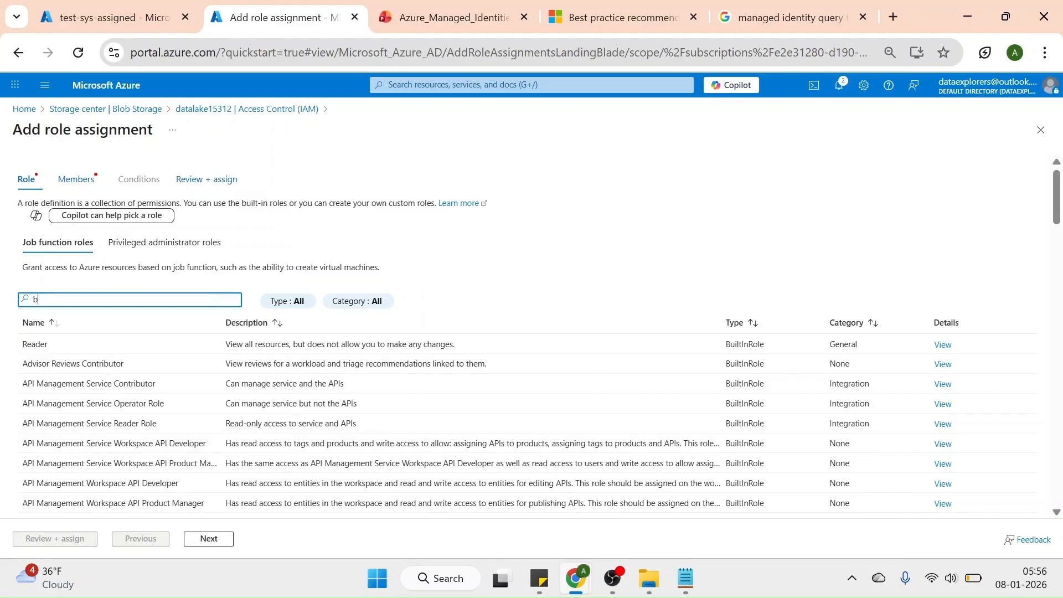
type("lob reader")
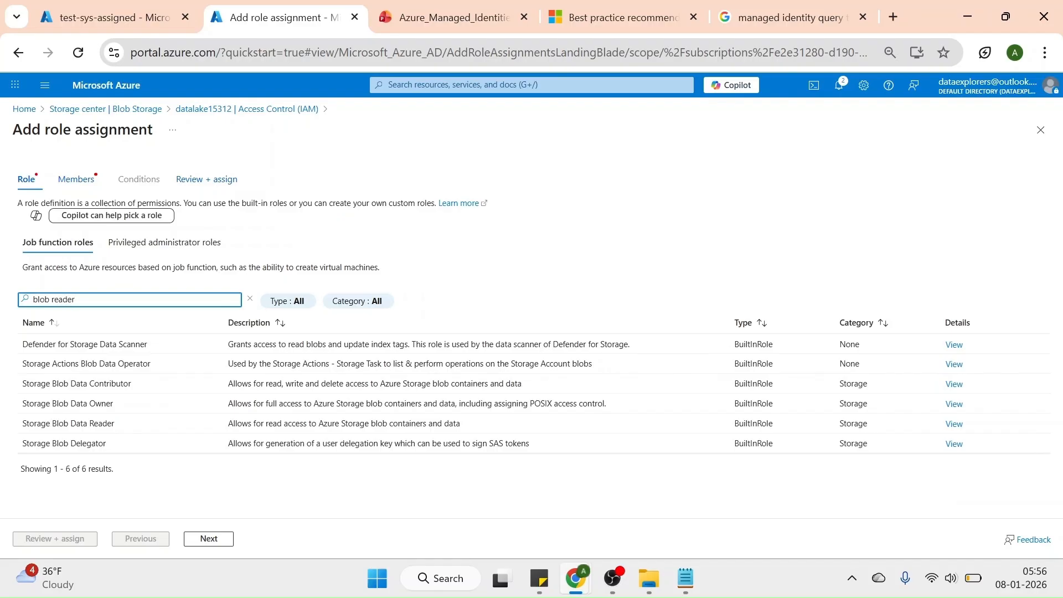
left_click(116, 343)
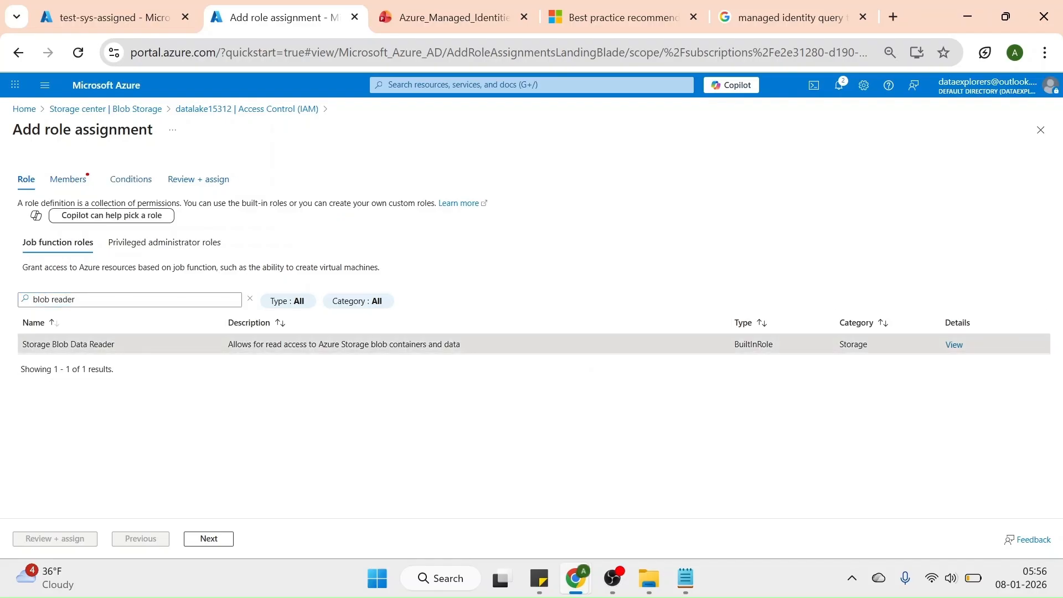
left_click(210, 538)
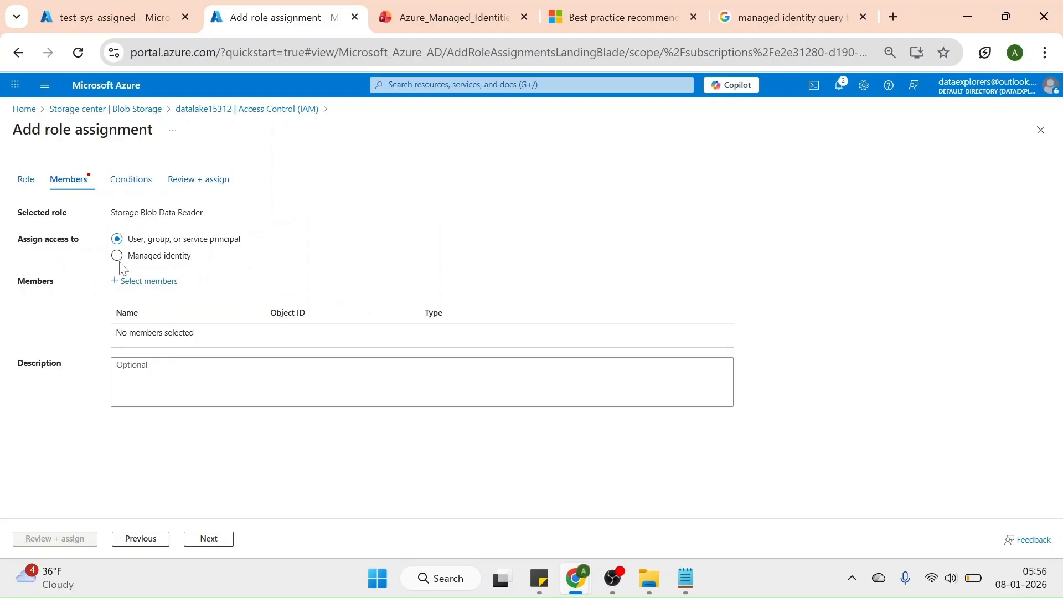
Select the user-assigned managed identity test-user-assigned as the role's member, then review and assign the role
left_click(118, 256)
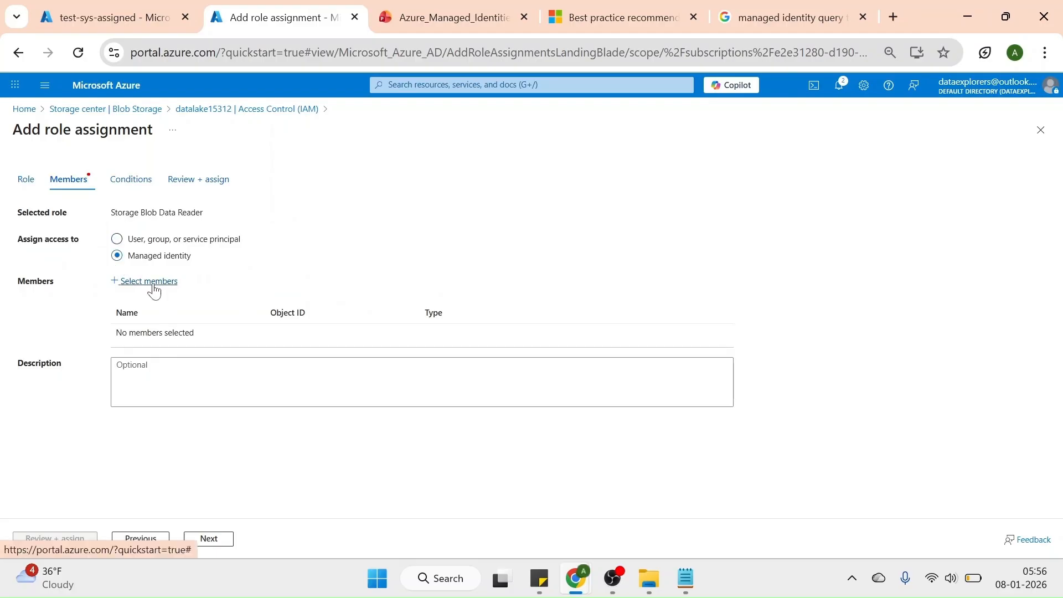
left_click(153, 283)
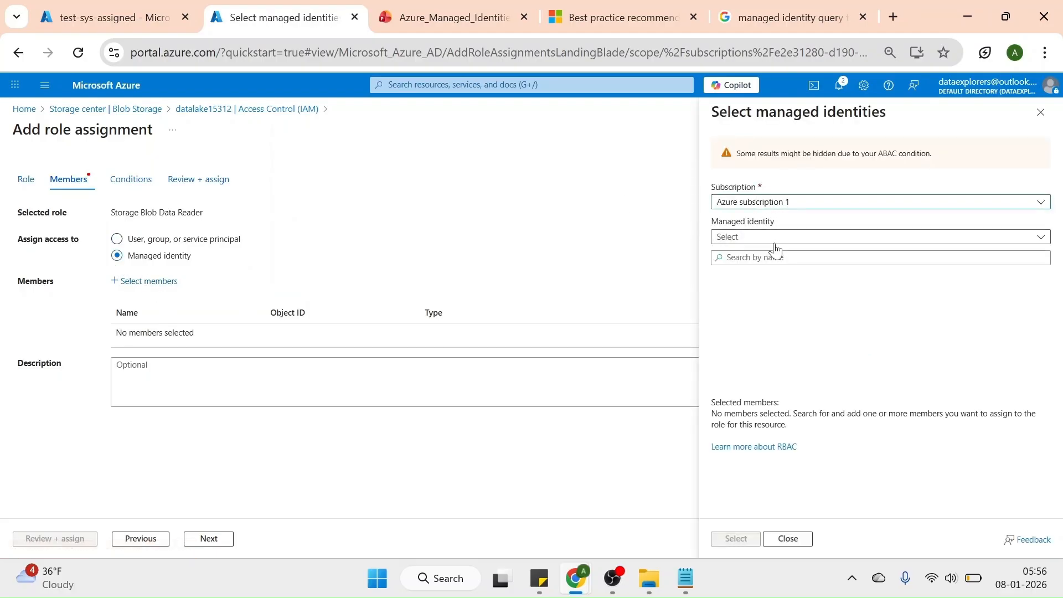
left_click(754, 237)
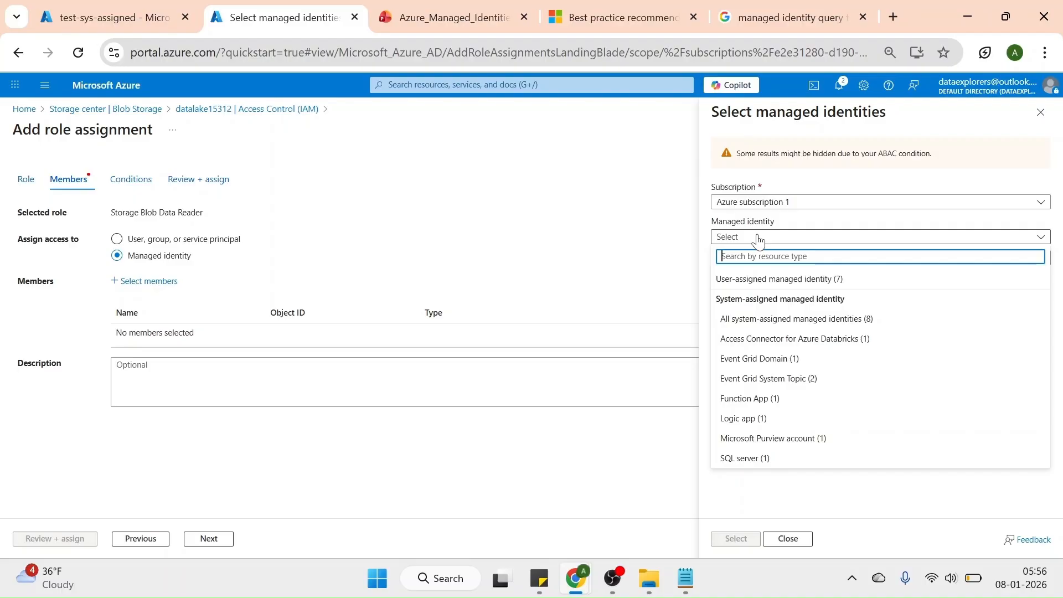
left_click(771, 285)
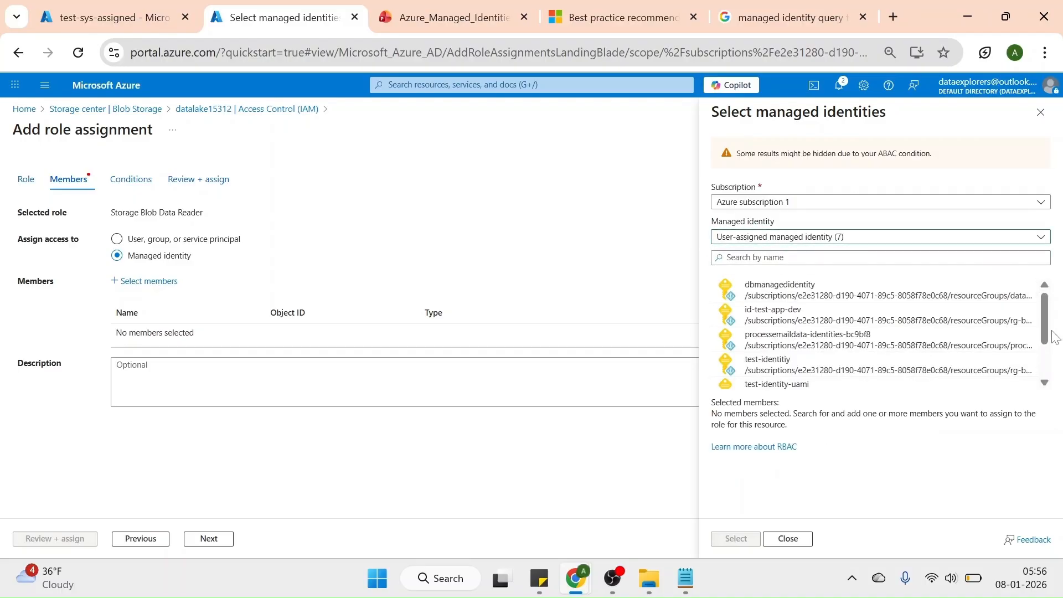
scroll(1049, 370, "down", 1)
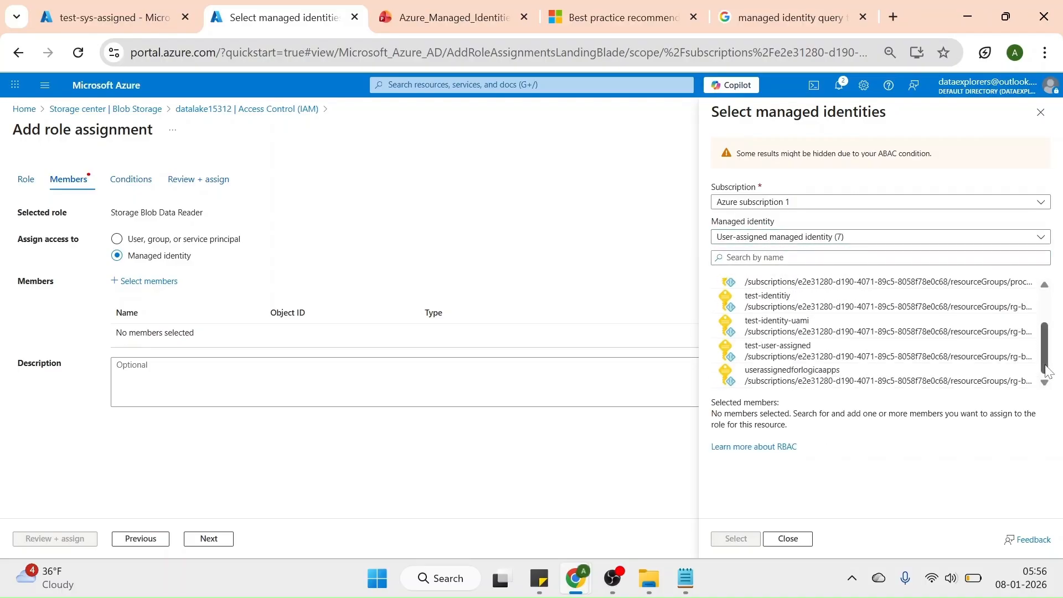
left_click(848, 351)
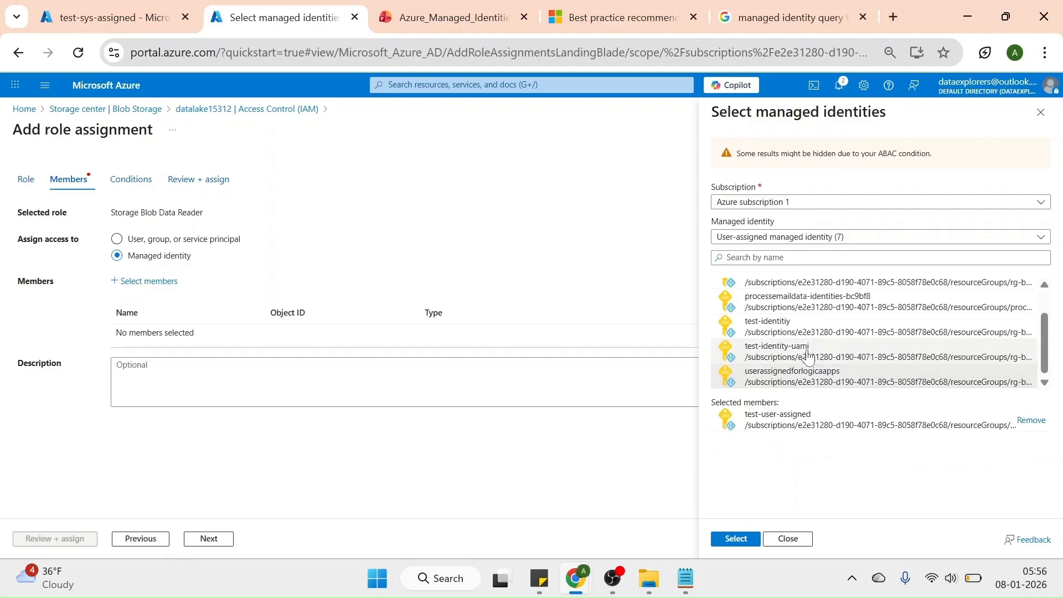
left_click(737, 540)
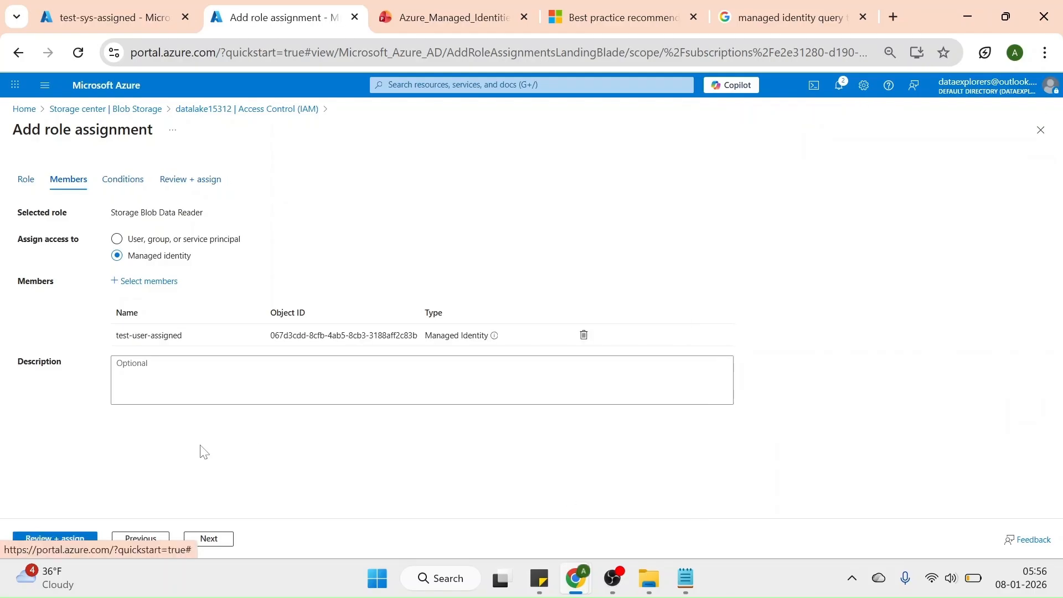
left_click(56, 540)
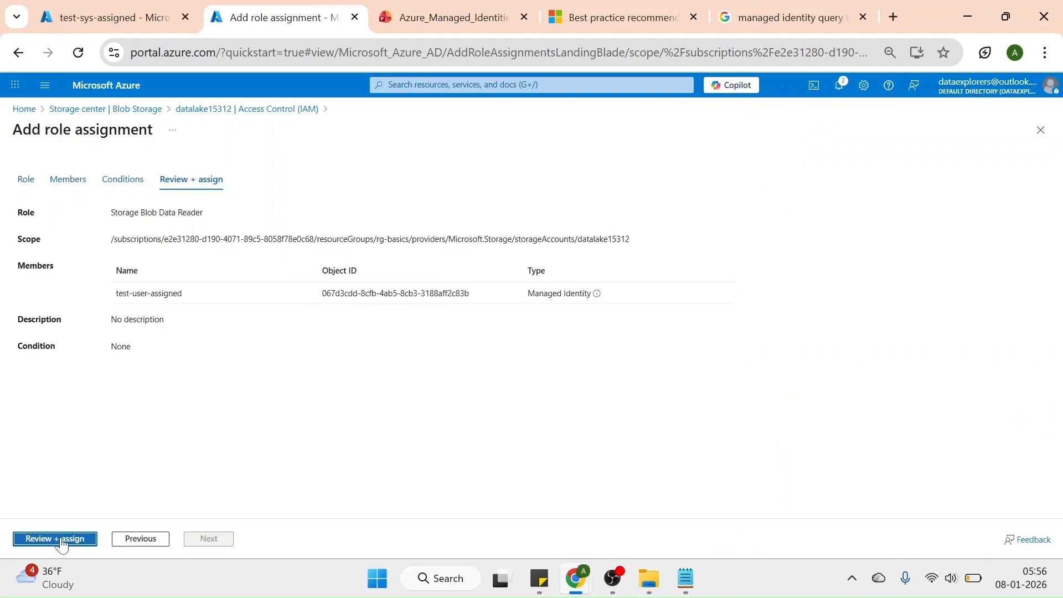
left_click(62, 544)
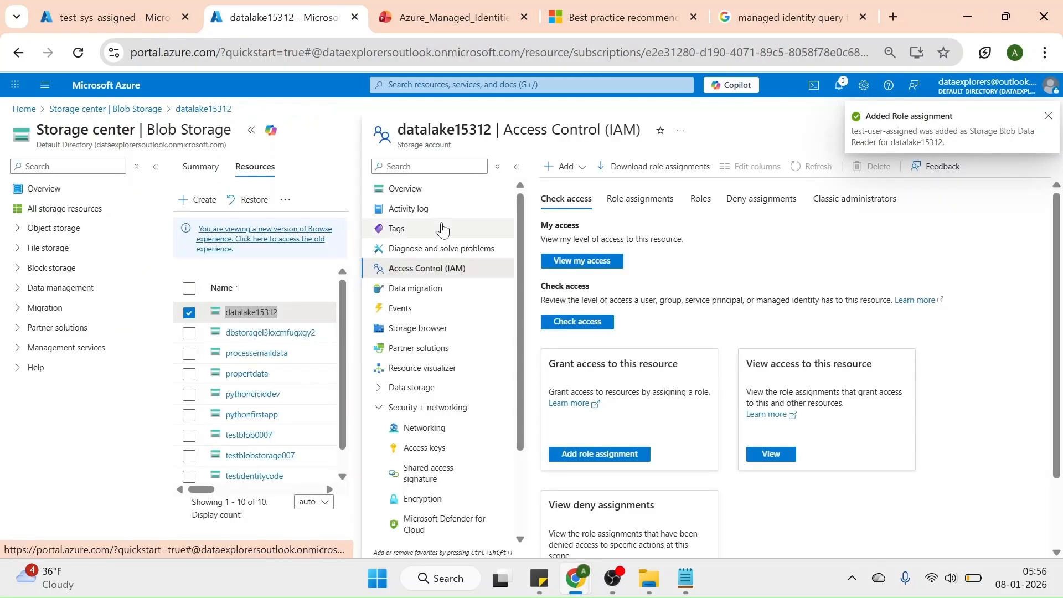
Return to the test-sys-assigned logic app's designer and set the Lists blobs (V2) action's managed identity to test-user-assigned
left_click(153, 19)
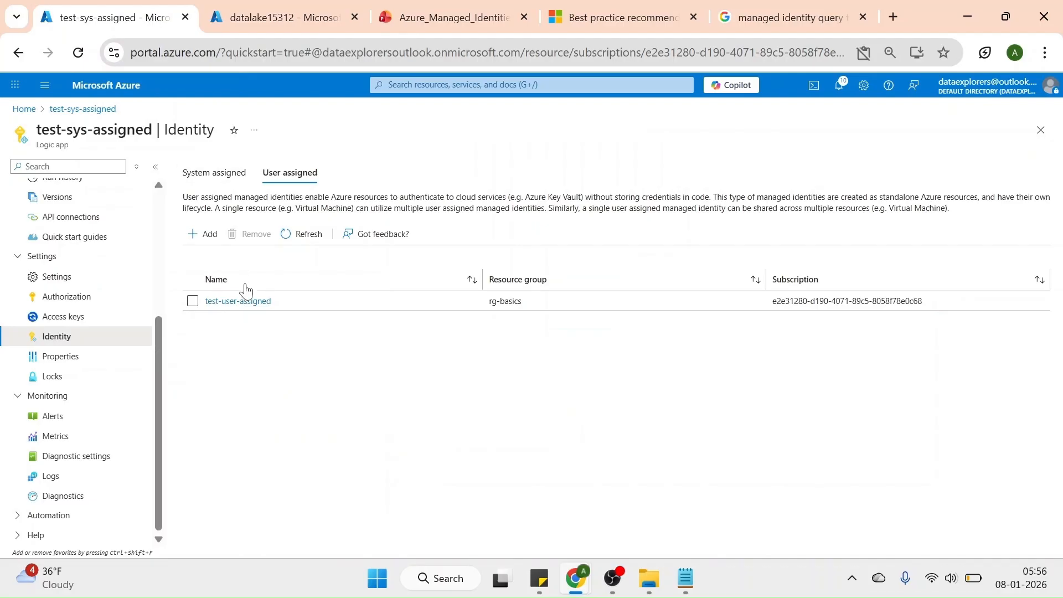
scroll(155, 233, "up", 4)
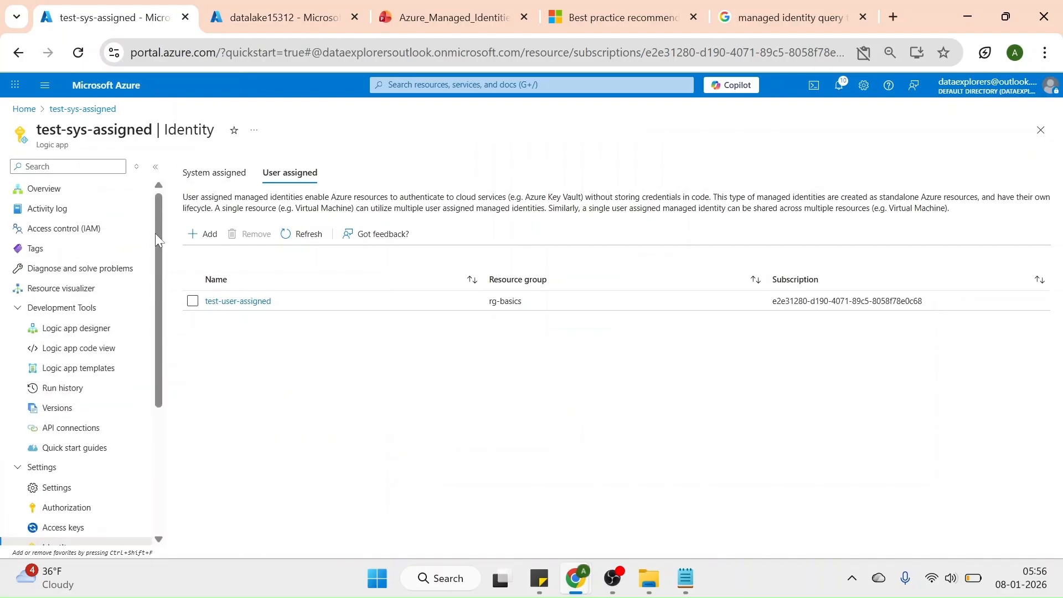
left_click(77, 328)
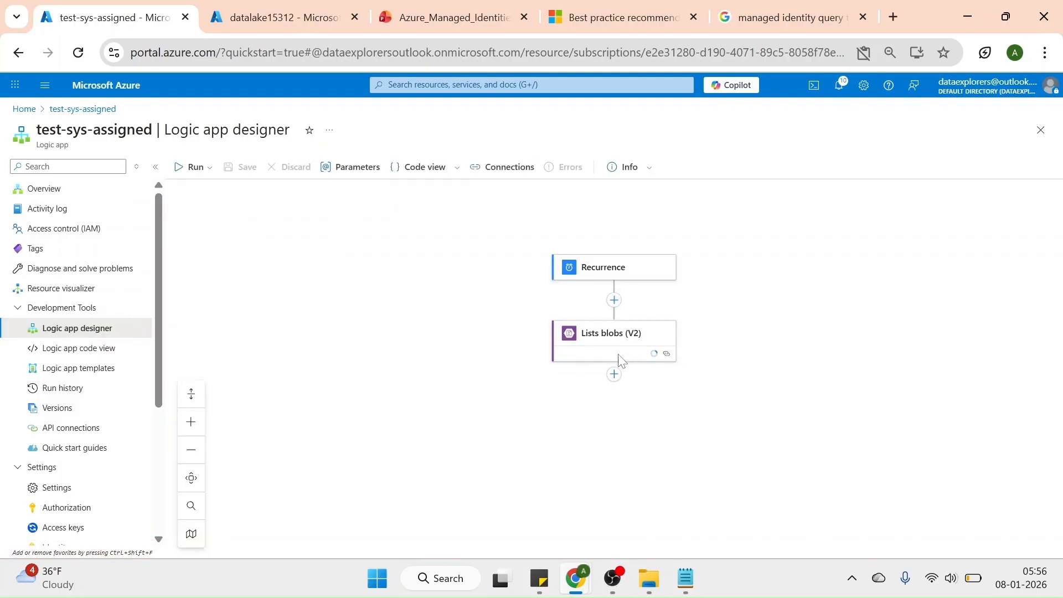
left_click(603, 338)
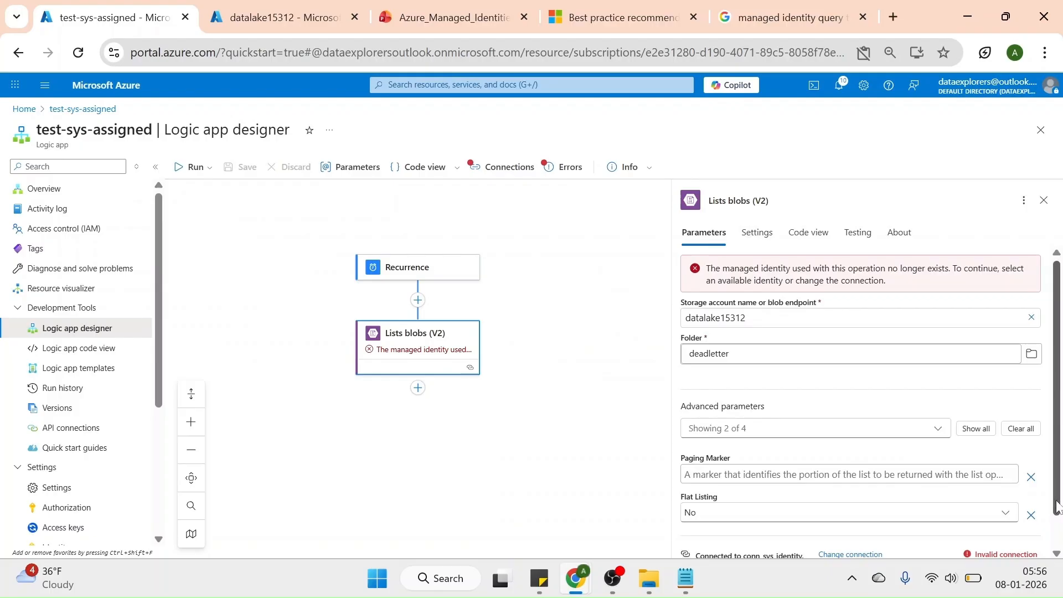
scroll(1056, 505, "down", 2)
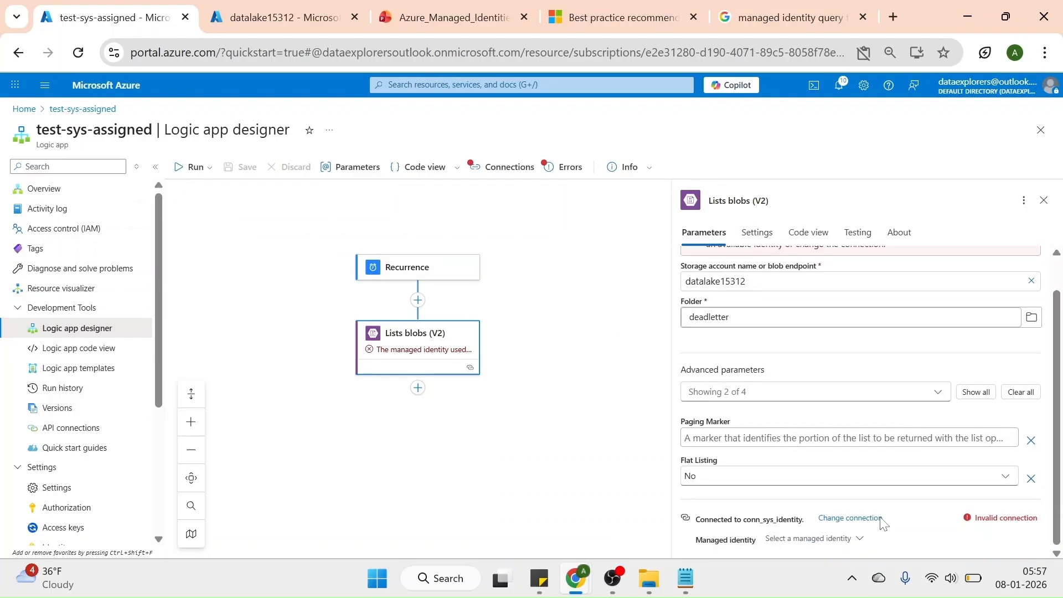
left_click(811, 543)
left_click(792, 518)
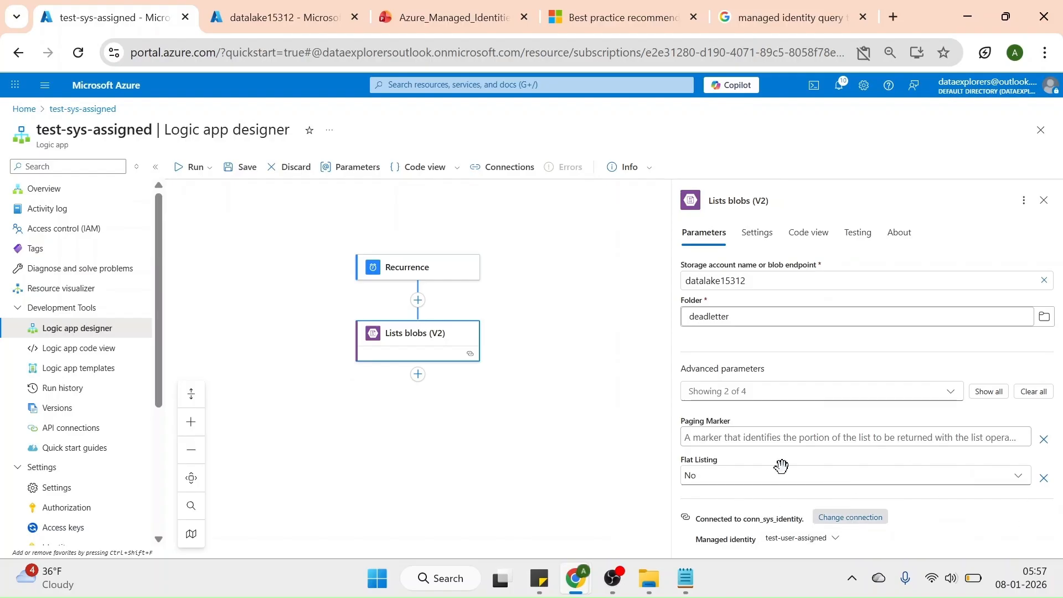
Create a new connection named conn_user_assigned for the Lists blobs (V2) action, using Logic Apps Managed Identity authentication
left_click(851, 517)
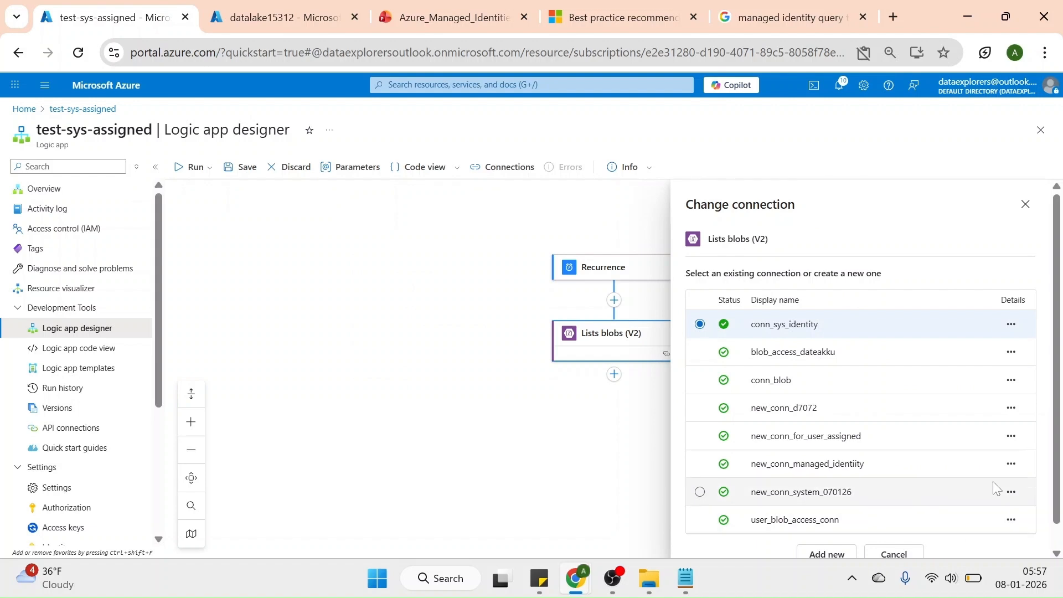
left_click(828, 554)
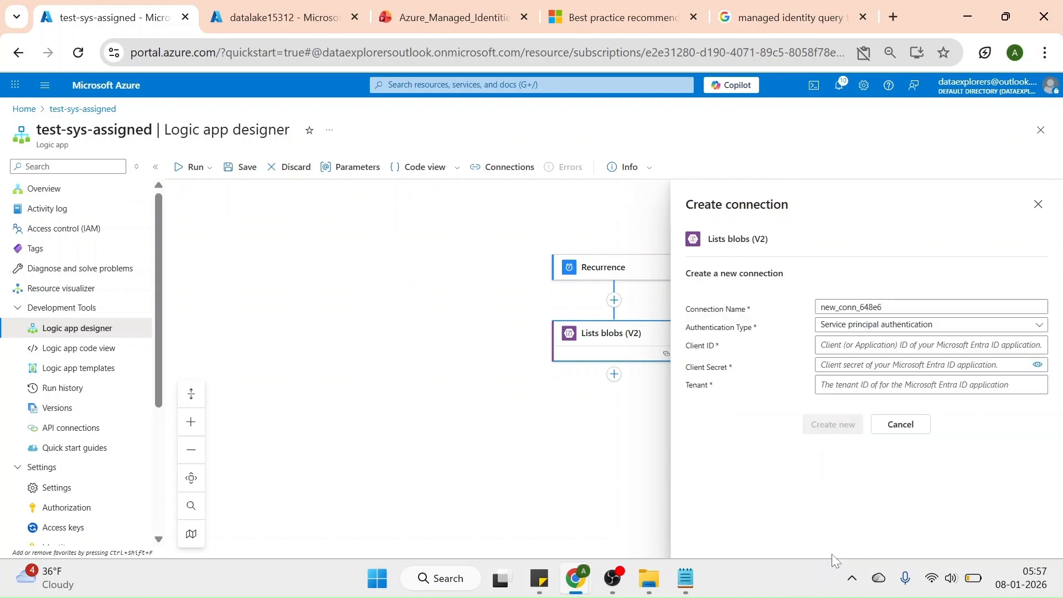
double_click(852, 307)
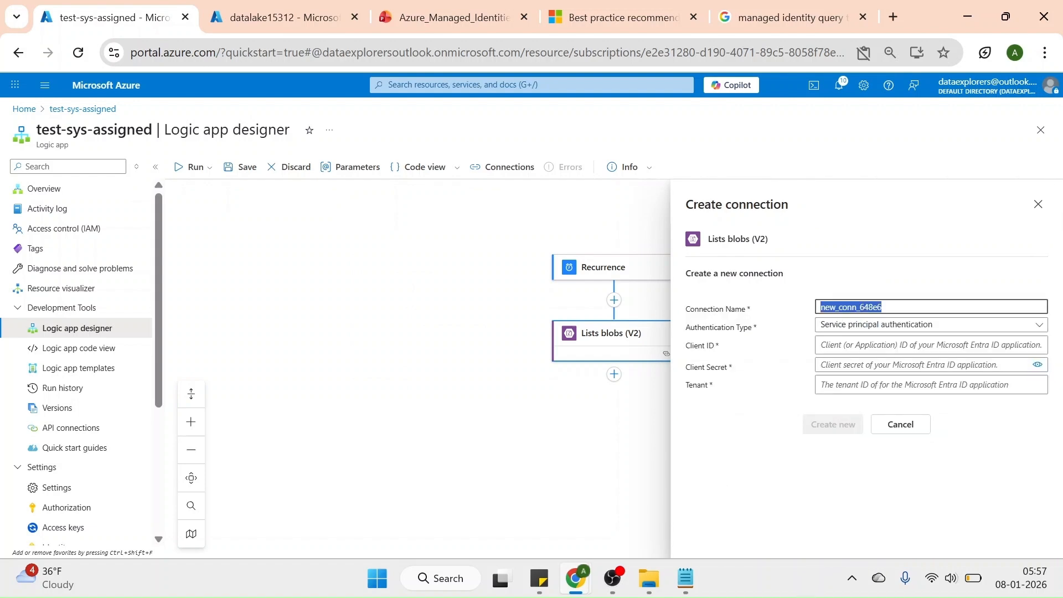
key("BackSpace")
type("conn_user_assigned")
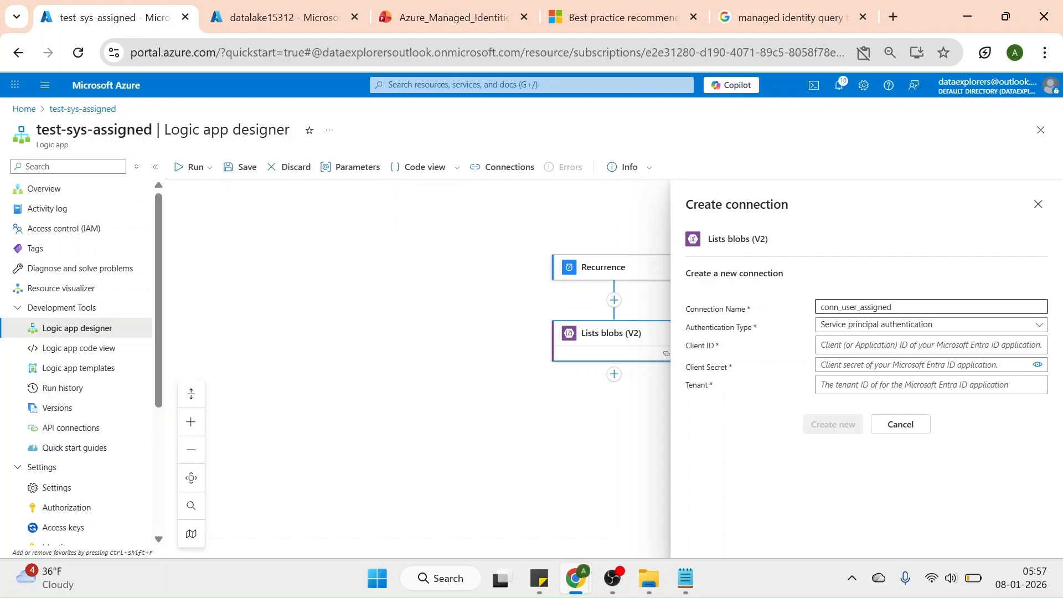
left_click(836, 325)
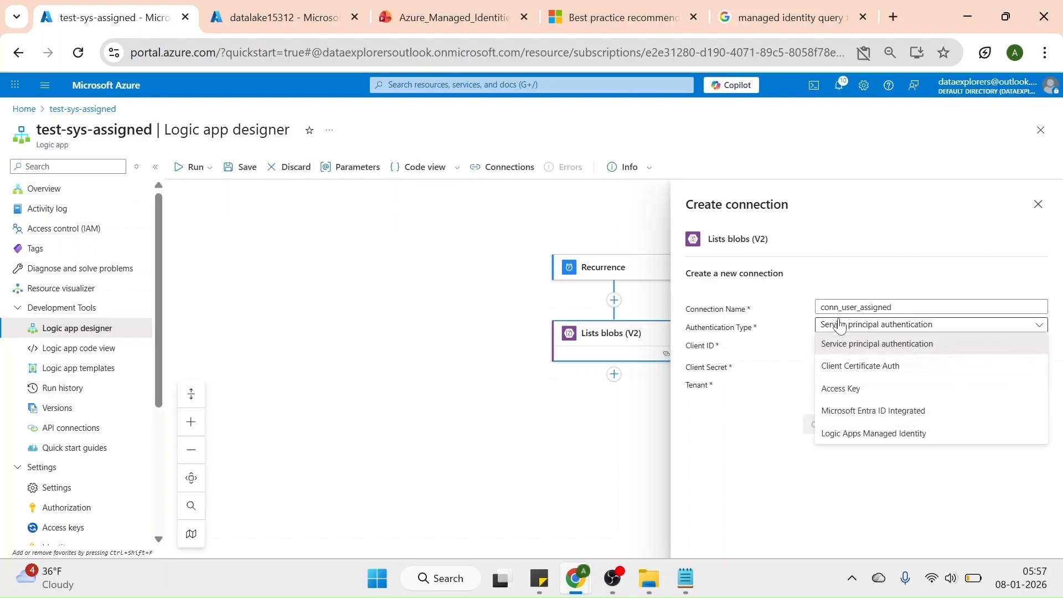
left_click(857, 435)
left_click(829, 392)
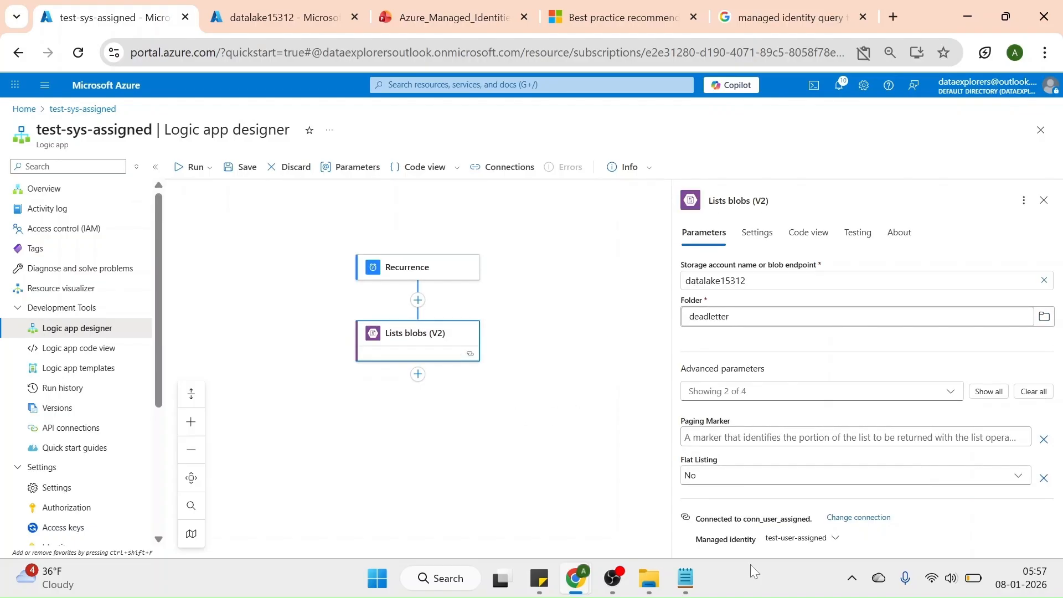
Save the test-sys-assigned workflow and run it manually
left_click(242, 167)
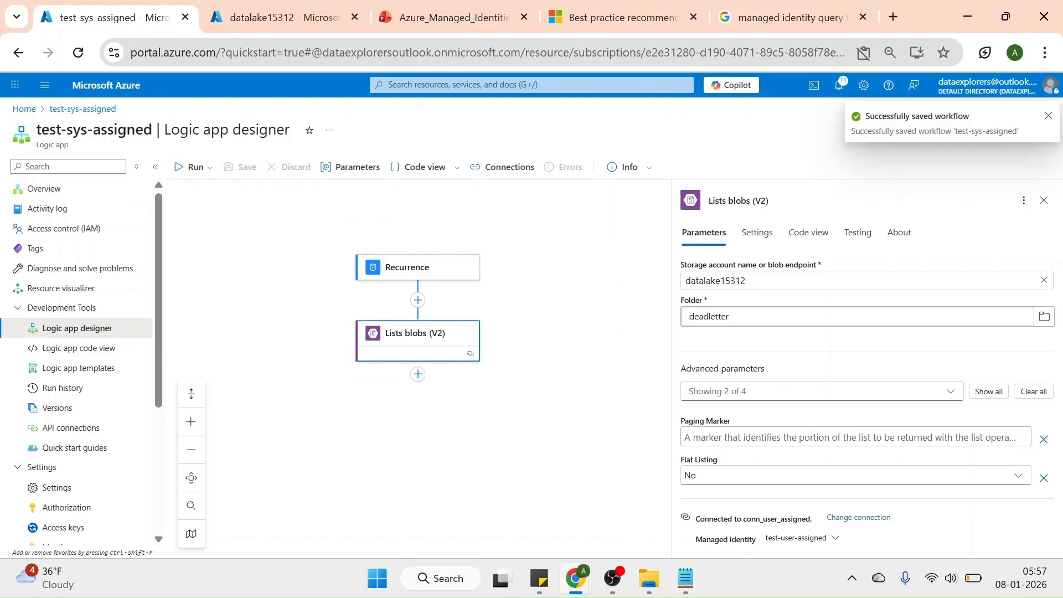
left_click(195, 167)
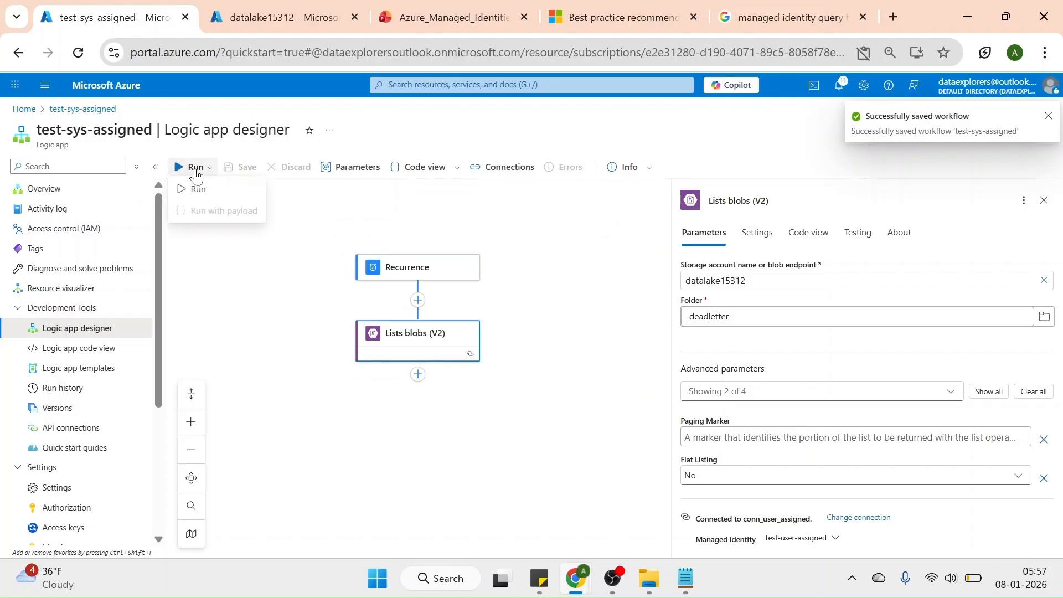
left_click(198, 190)
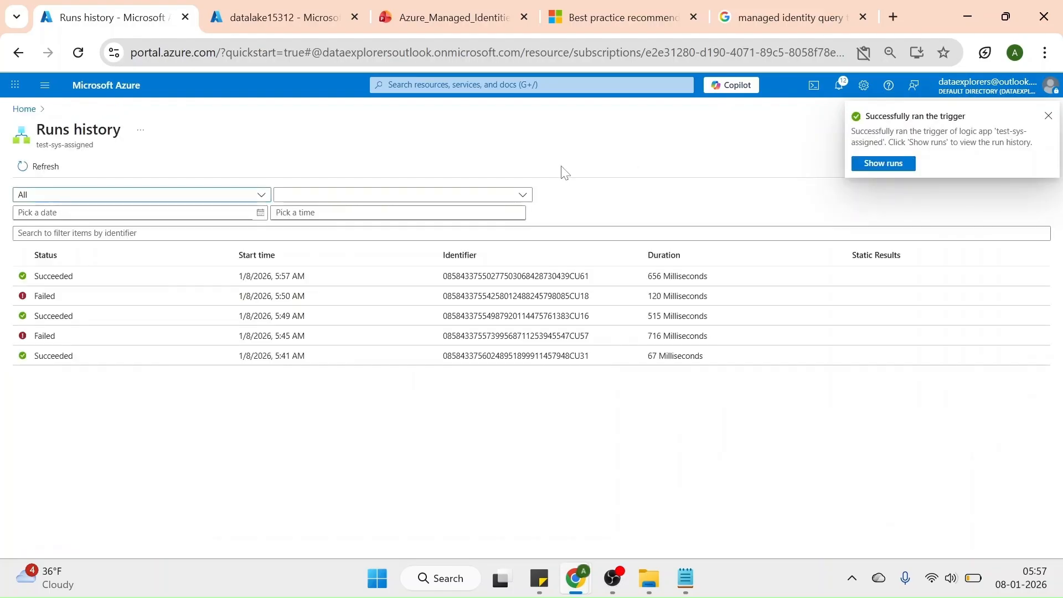
Open the latest run in the runs history and examine the outputs of its Lists blobs (V2) action
left_click(79, 280)
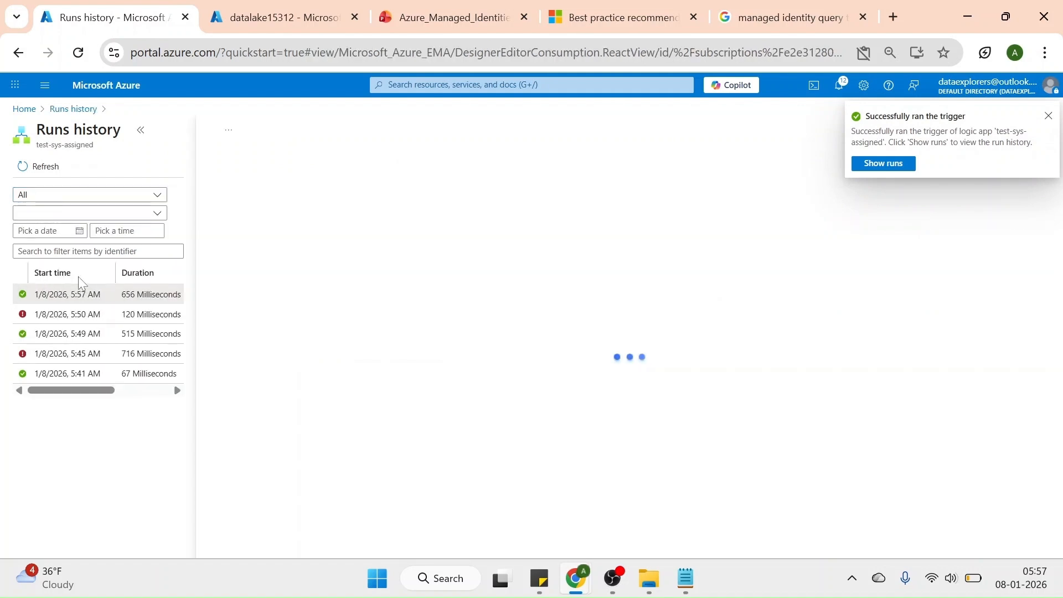
left_click(1047, 117)
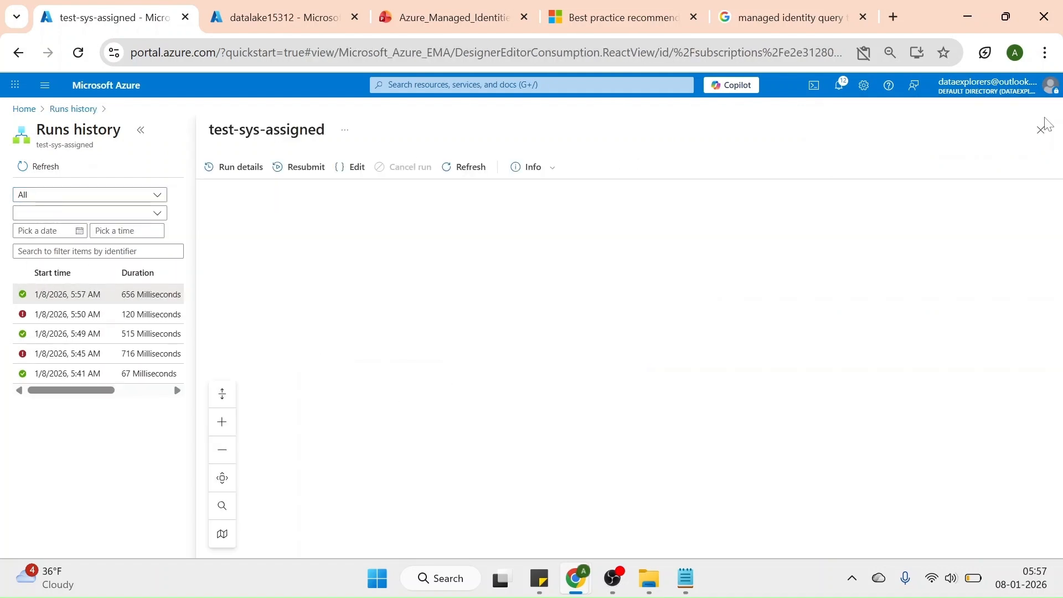
left_click(1040, 130)
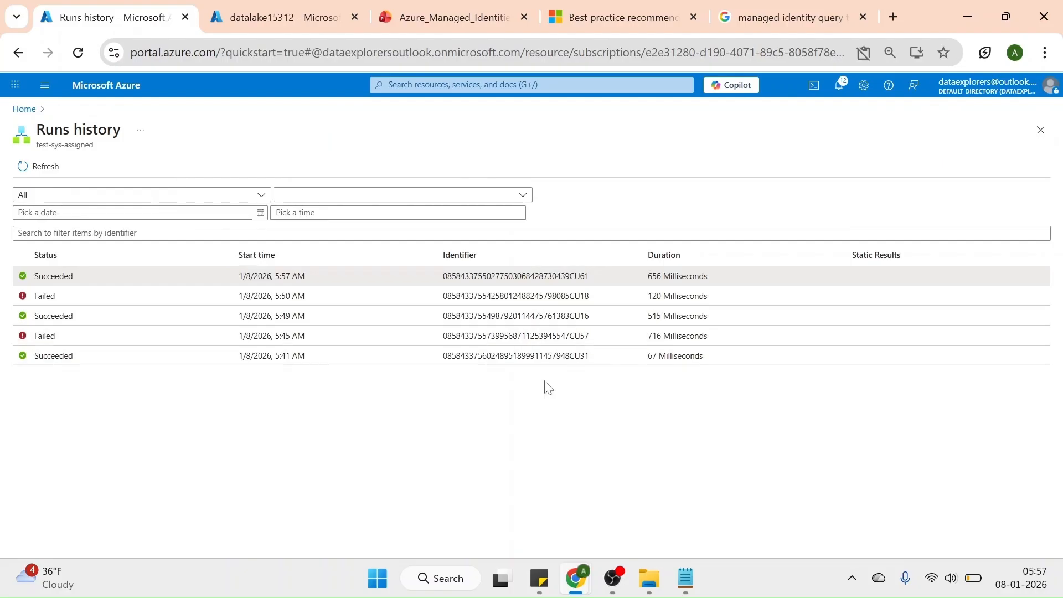
left_click(221, 275)
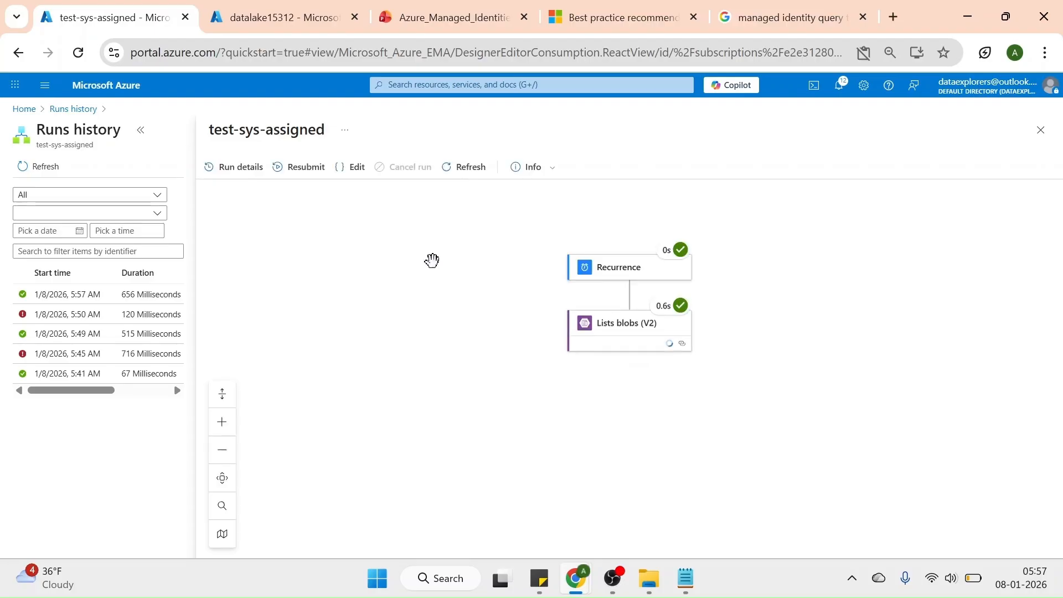
left_click(628, 342)
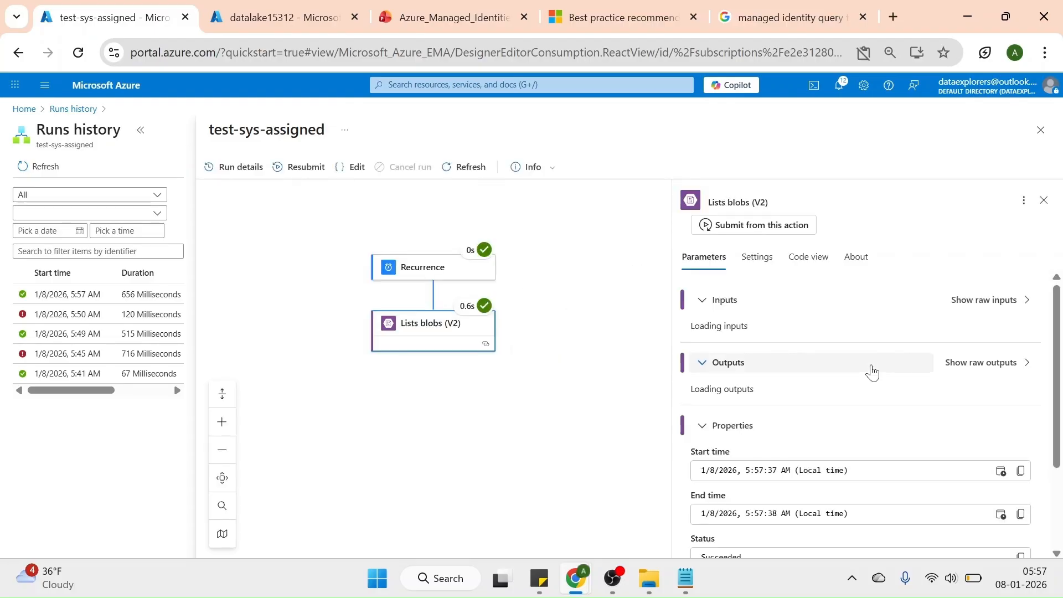
scroll(924, 383, "down", 5)
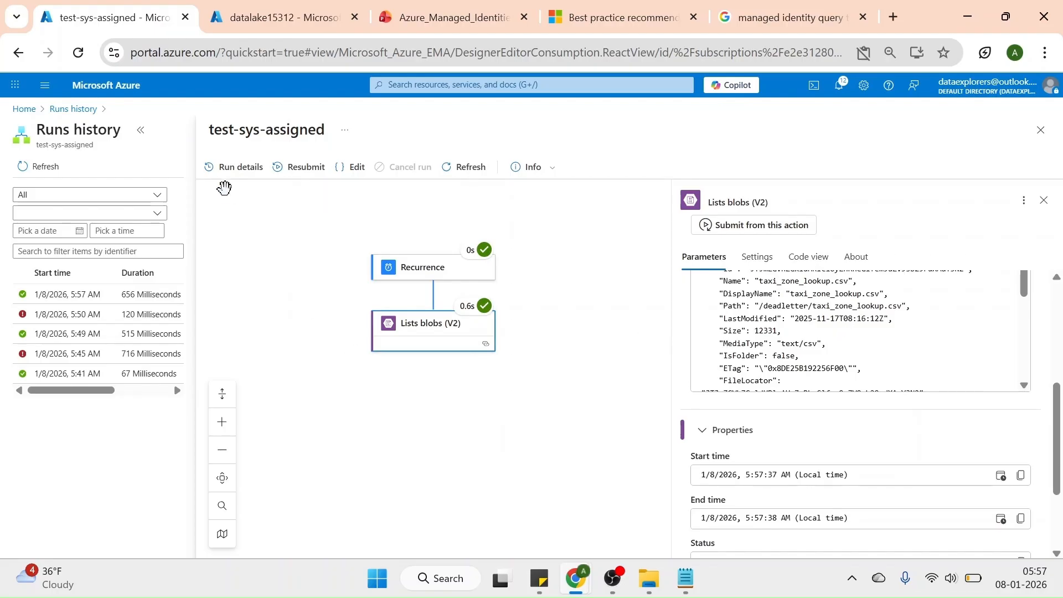
left_click(73, 109)
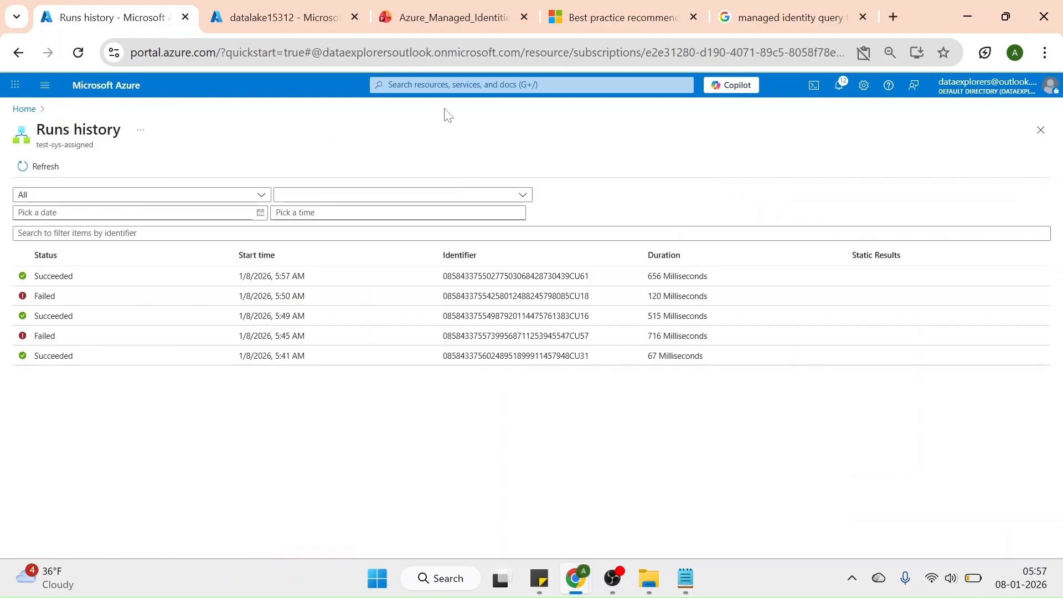
Open the identity settings of the test-sys-assigned logic app and review its system-assigned and user-assigned identities
left_click(450, 85)
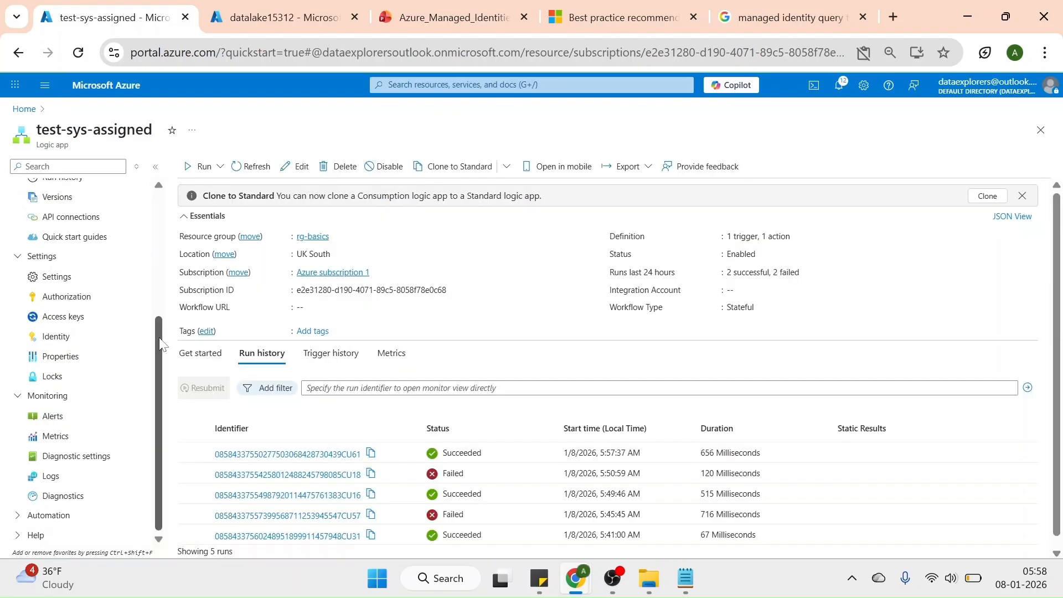
left_click_drag(159, 344, 159, 302)
left_click(56, 408)
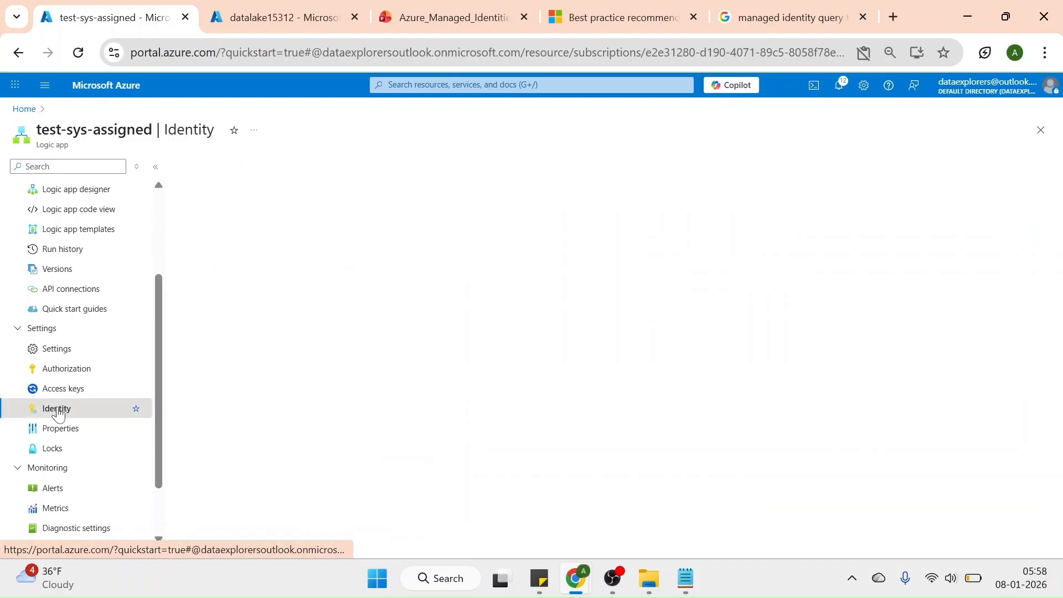
left_click(302, 176)
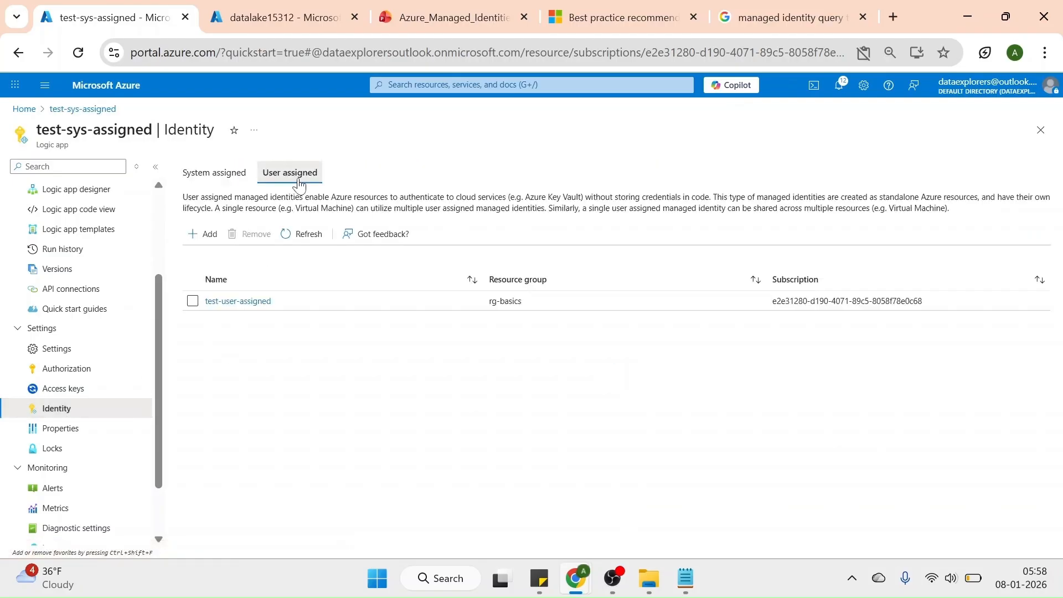
left_click(212, 177)
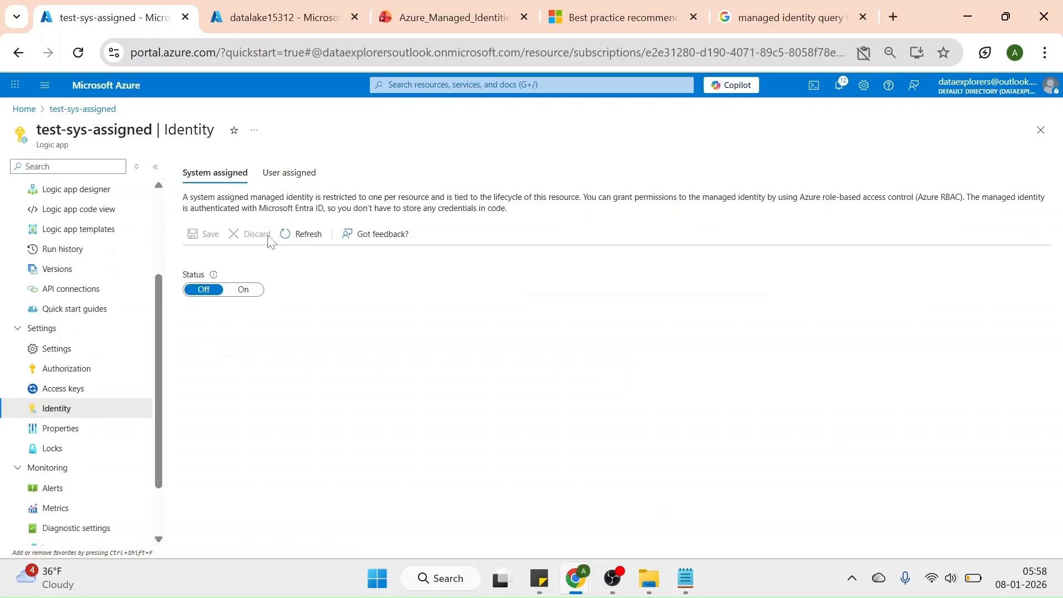
left_click(293, 181)
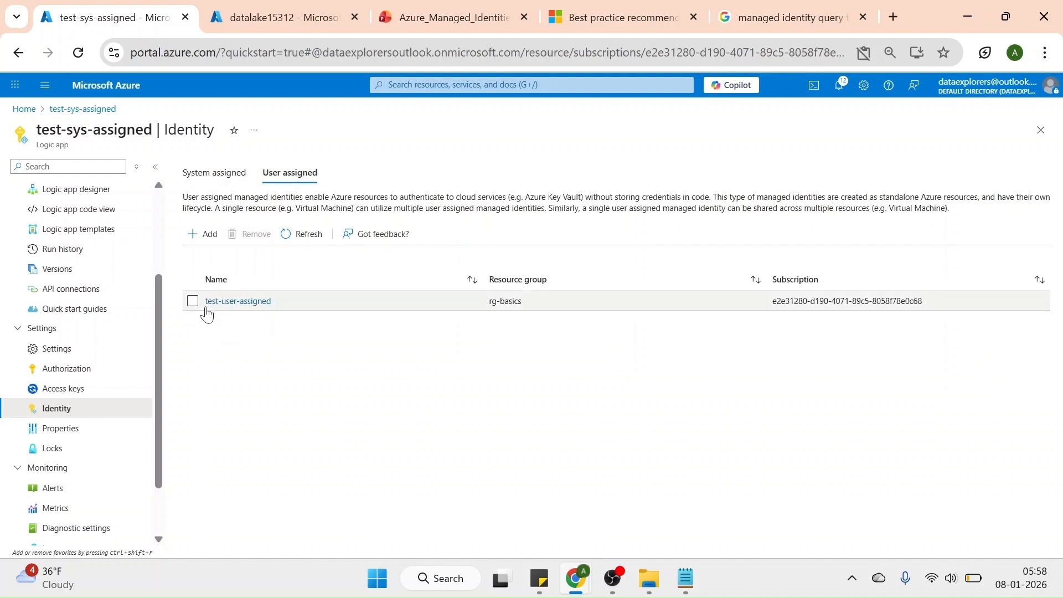
left_click(193, 301)
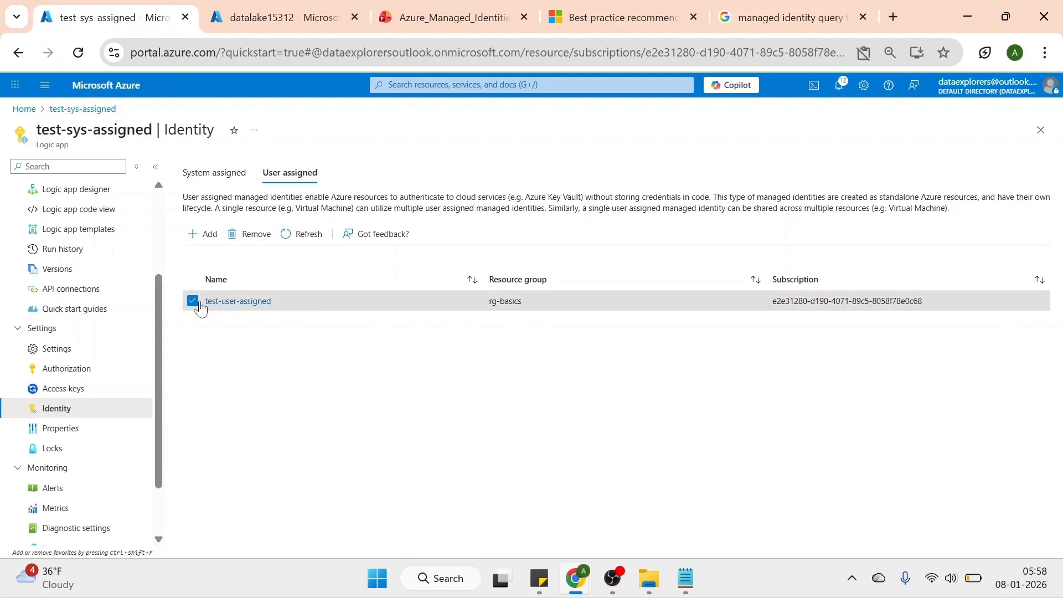
left_click(192, 303)
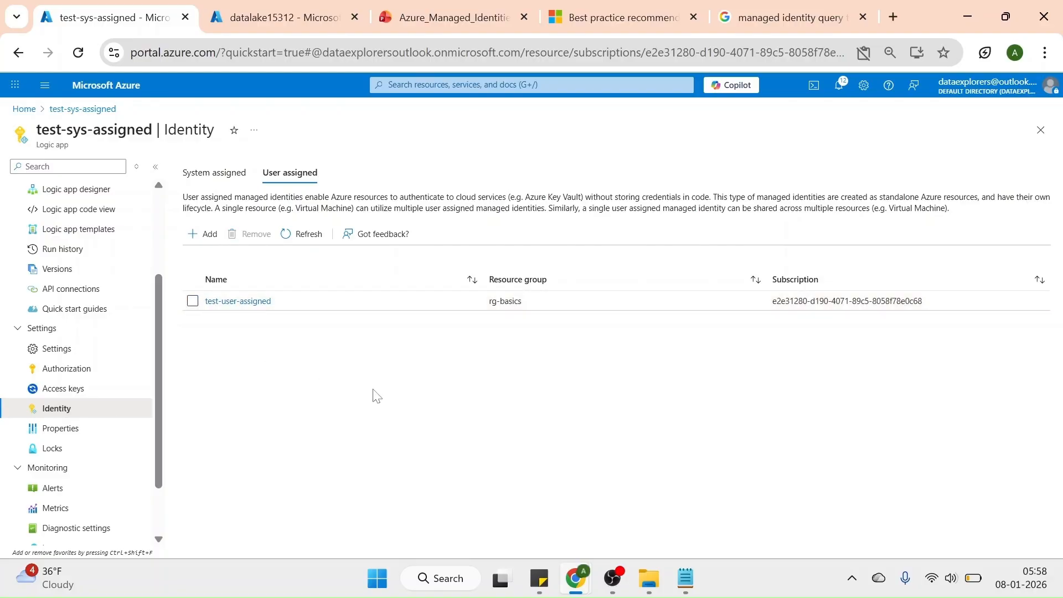
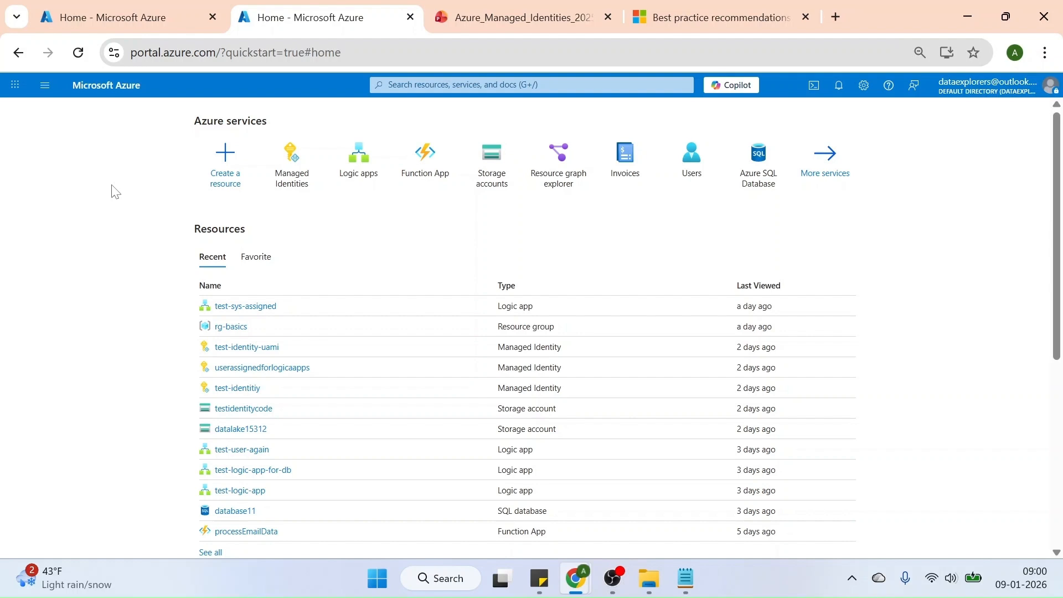
Open Resource Graph Explorer and start a new query on the resources table
mouse_move(566, 165)
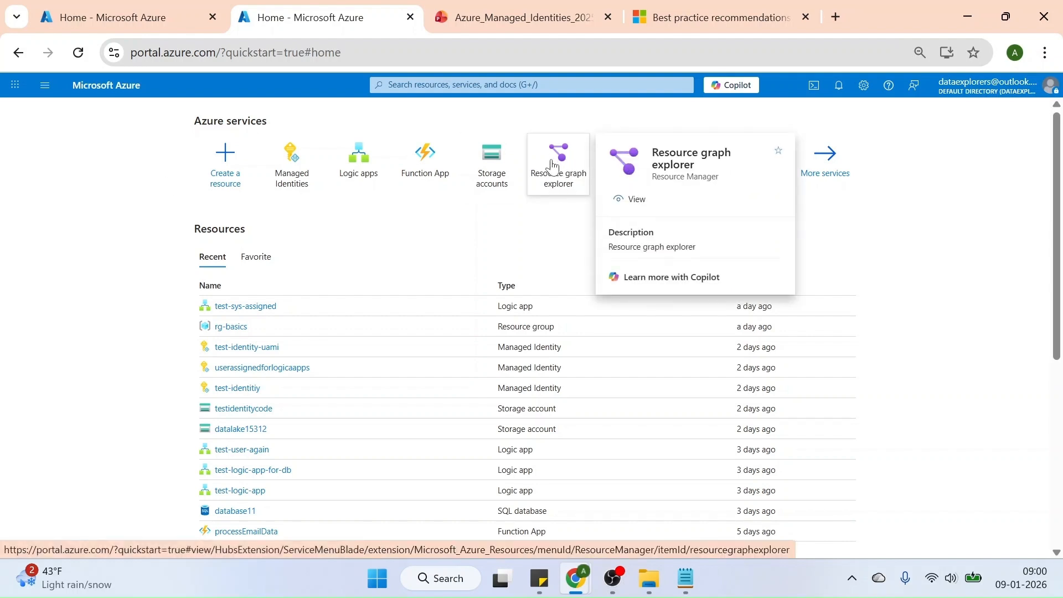
left_click(552, 165)
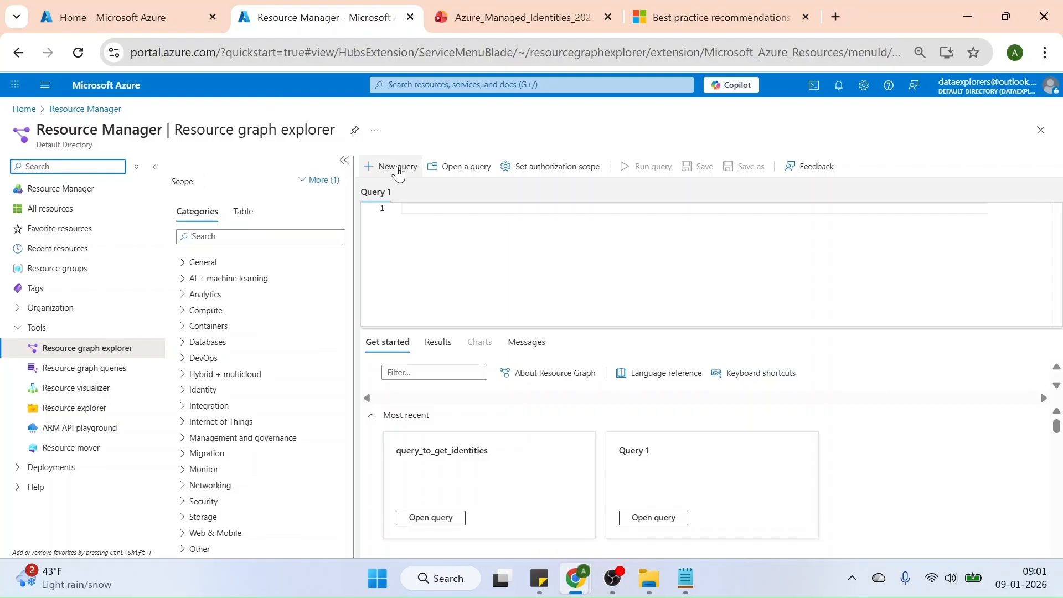
left_click(402, 210)
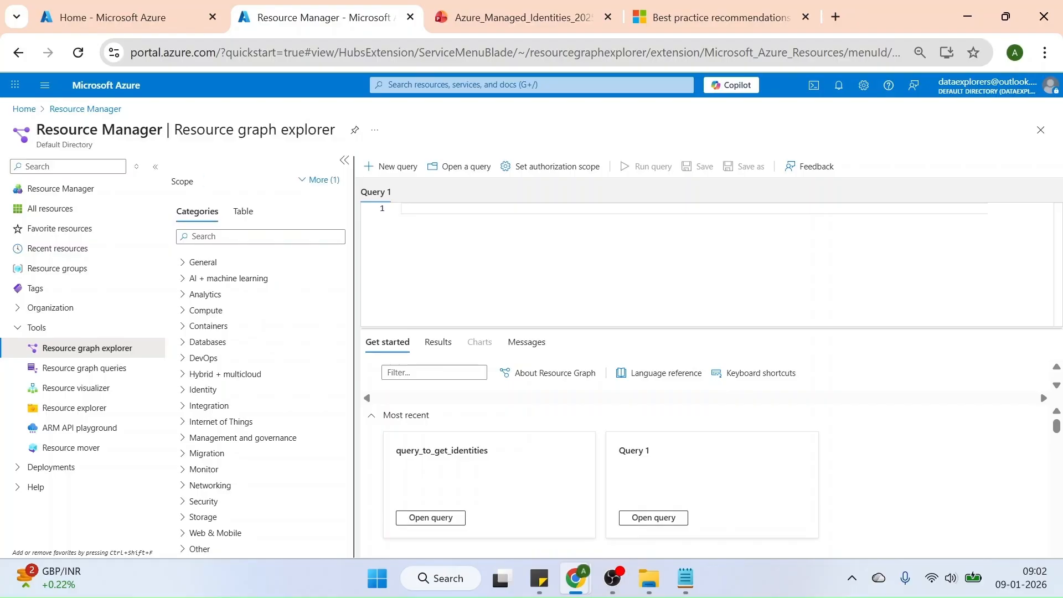
type("resou")
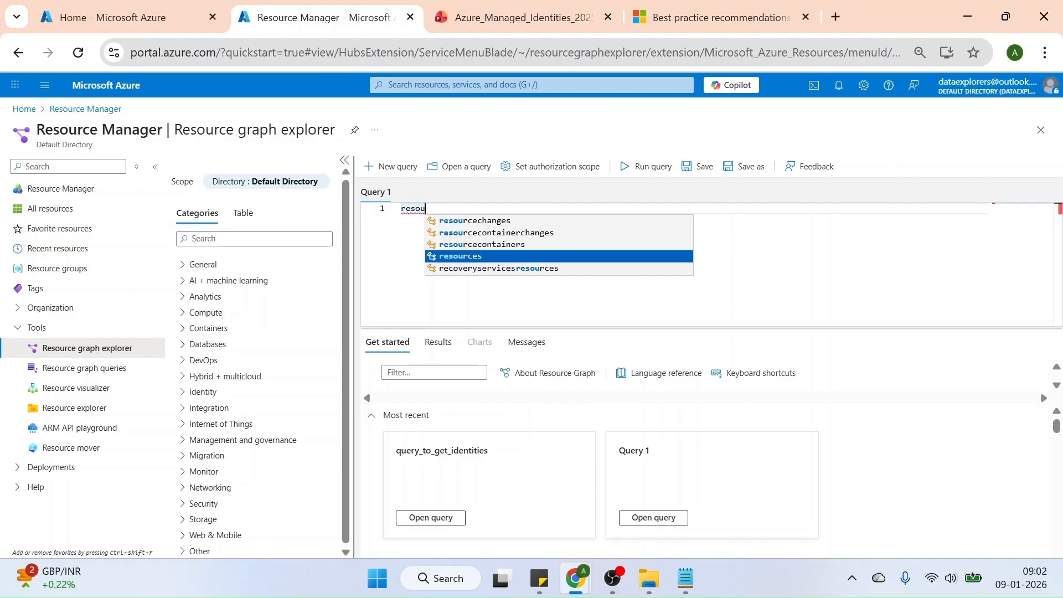
key("Return")
key("Return")
Add a where clause to the query that filters resources by identity.type == 'SystemAssigned'
type("|")
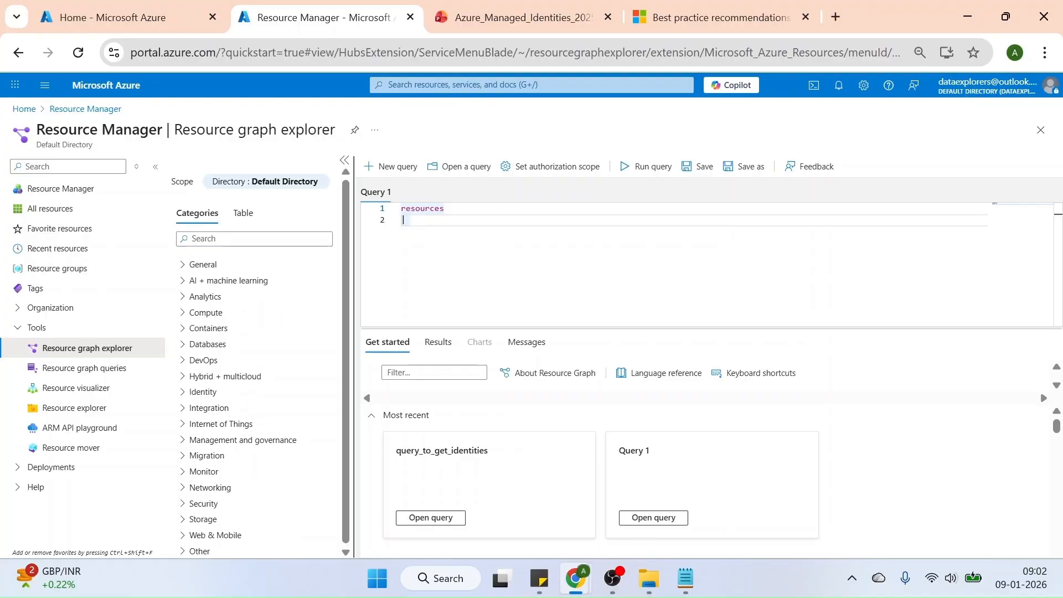
type("where ")
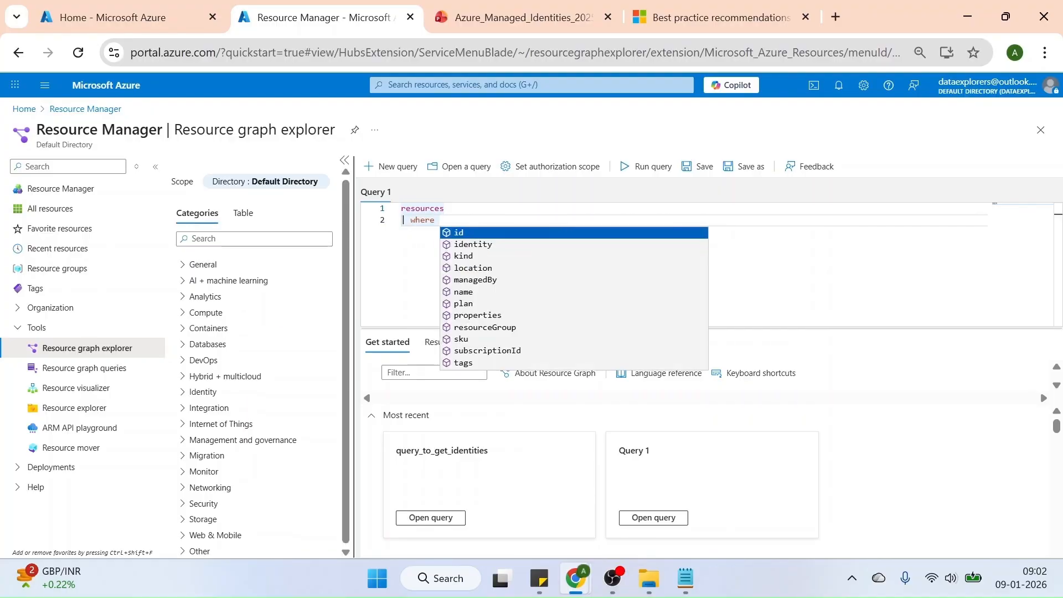
type("iden")
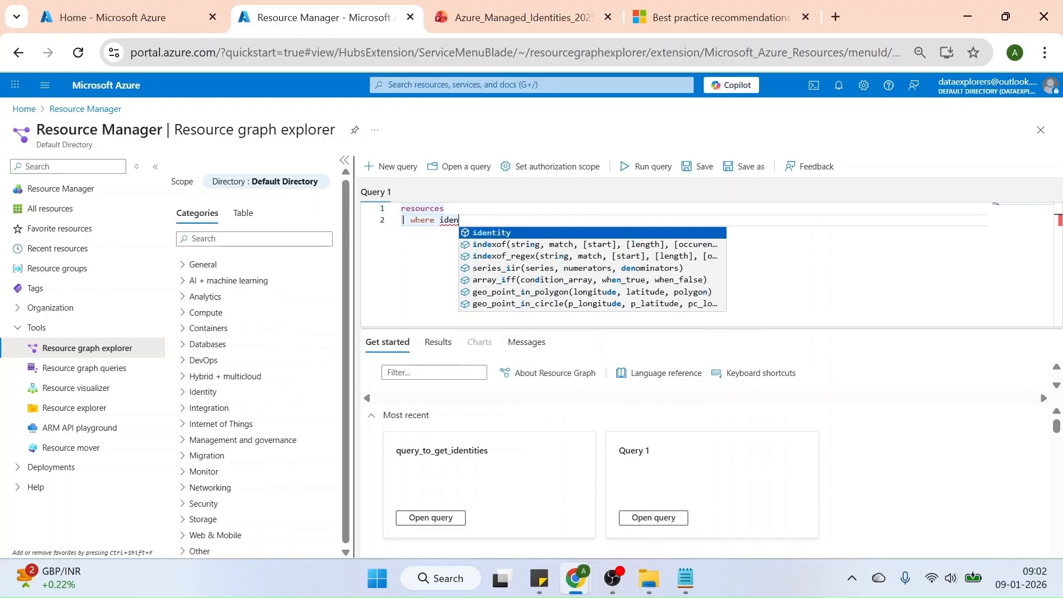
key("Tab")
type(".")
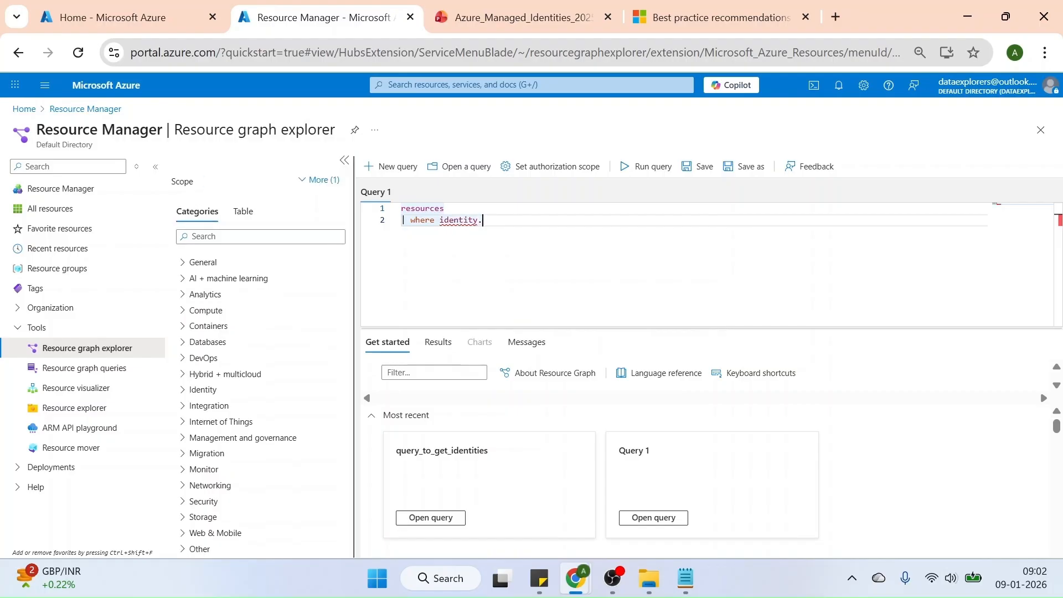
type("tyoe")
key("BackSpace")
key("BackSpace")
type("pe == ")
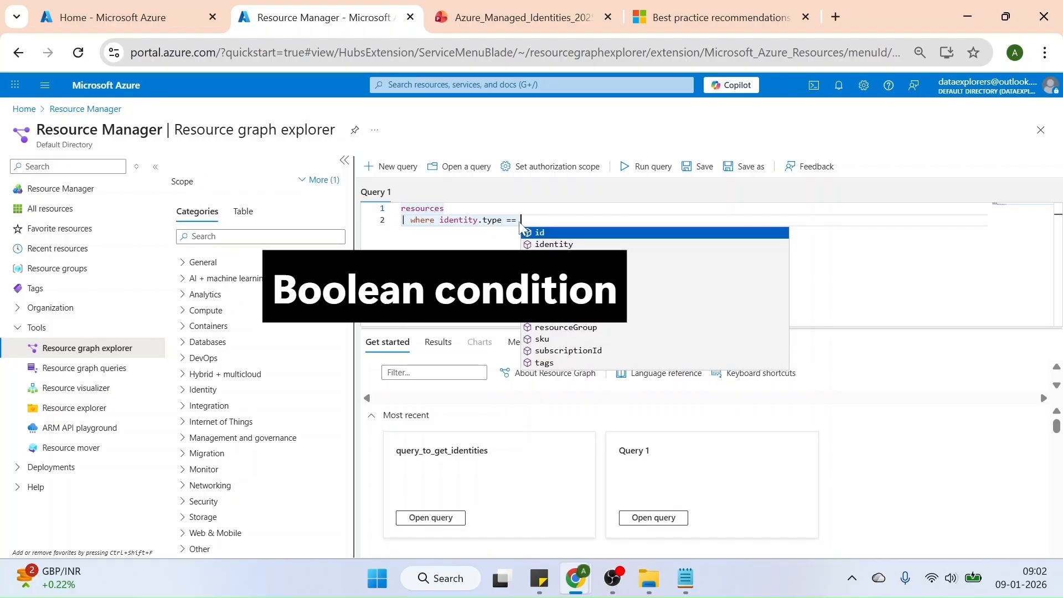
type("'")
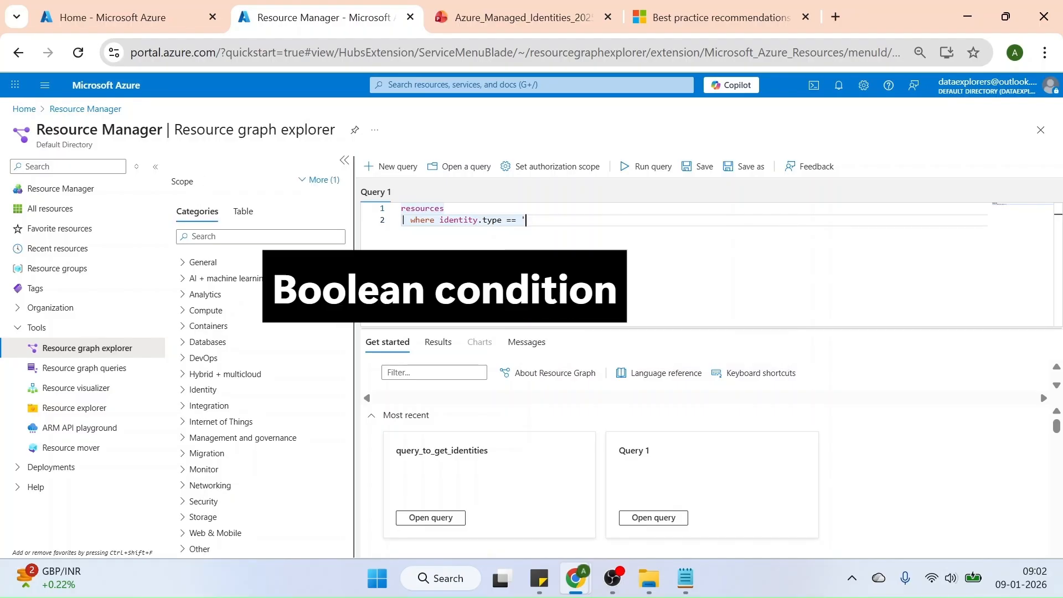
type("SystemAssigned")
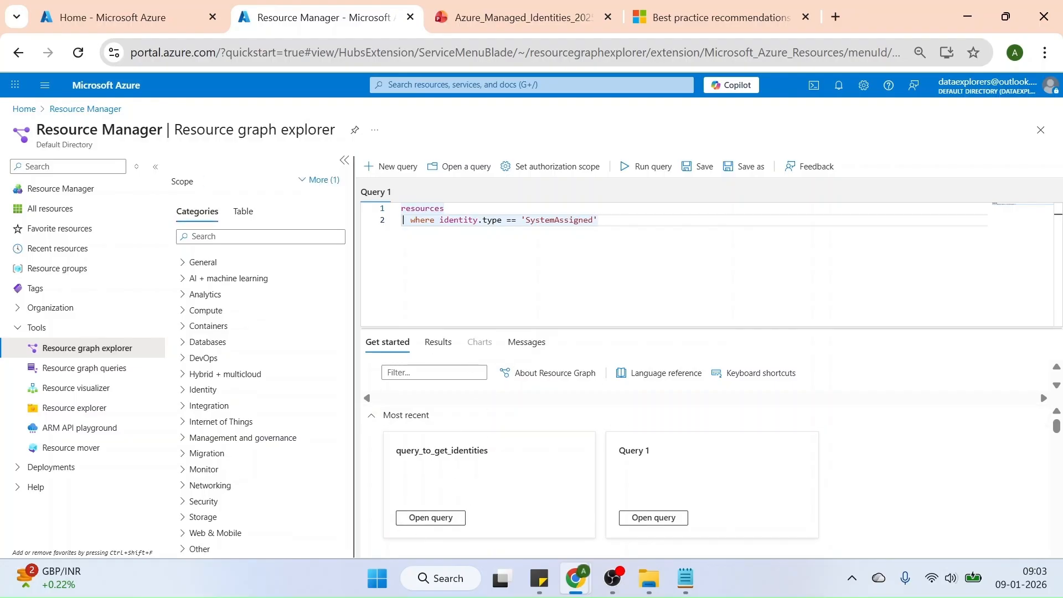
Run the query and widen the name and type columns to examine all resources with a system-assigned identity
left_click(642, 169)
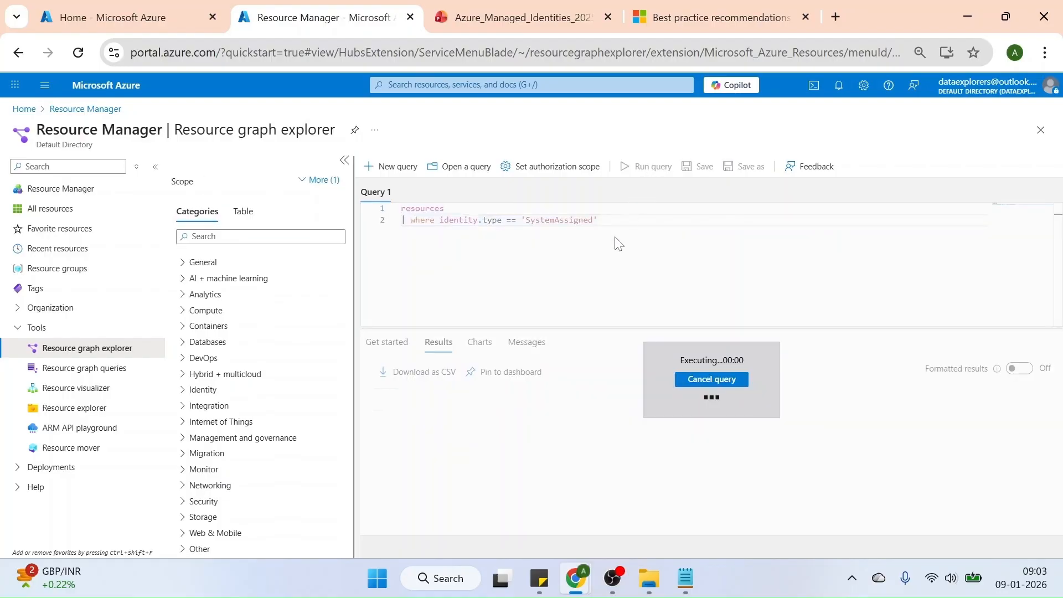
left_click_drag(542, 501, 459, 532)
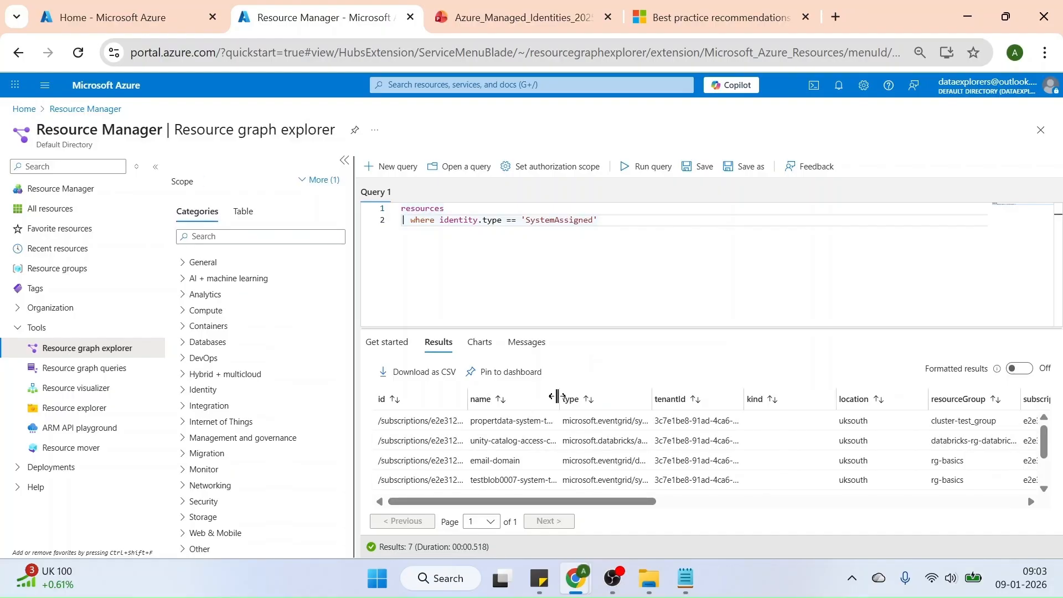
double_click(557, 397)
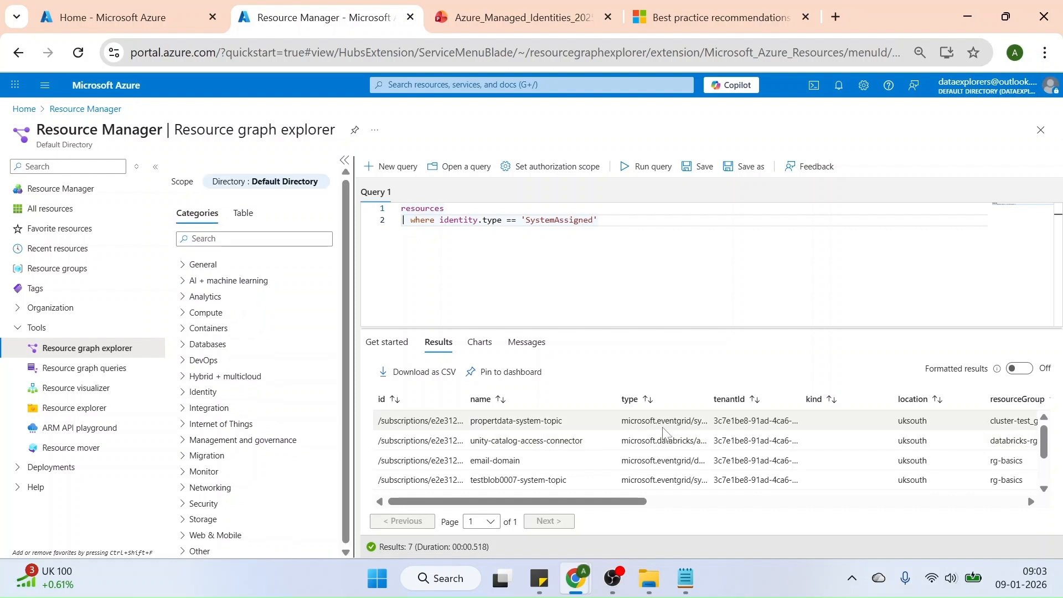
left_click_drag(711, 396, 786, 395)
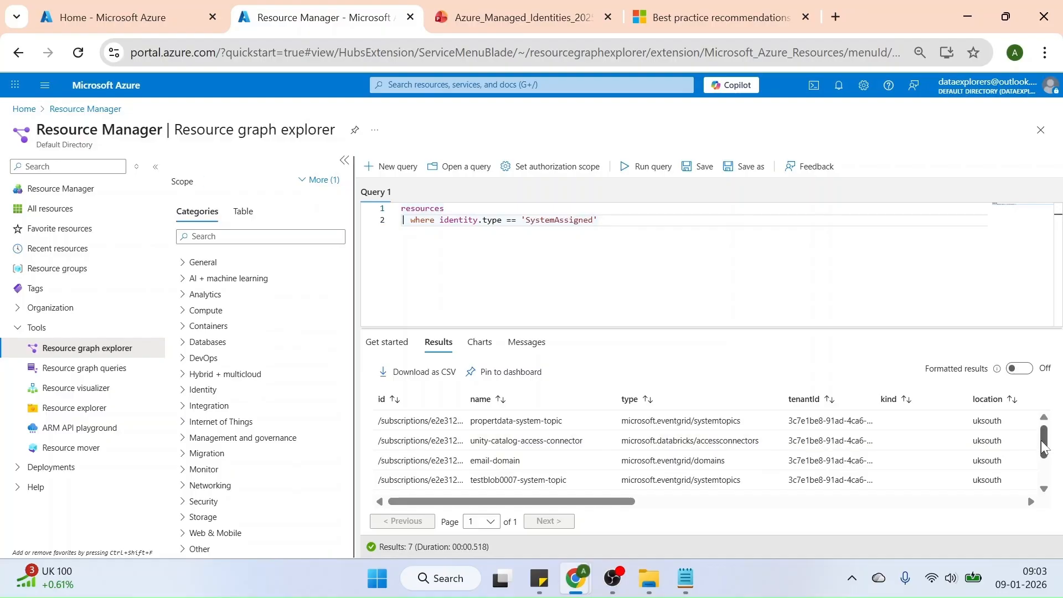
left_click_drag(1044, 442, 1044, 455)
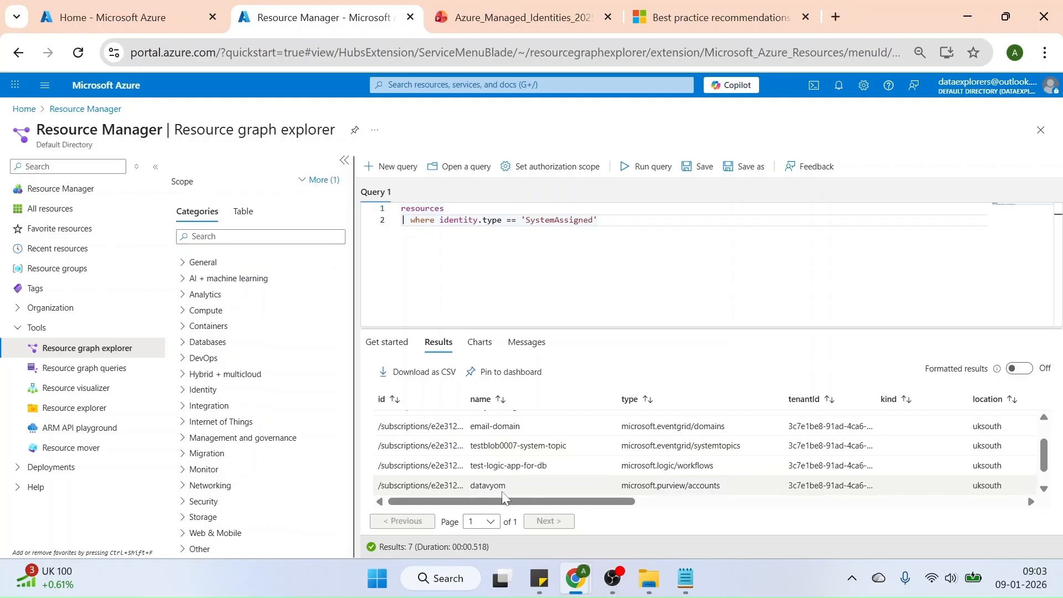
scroll(1044, 458, "down", 1)
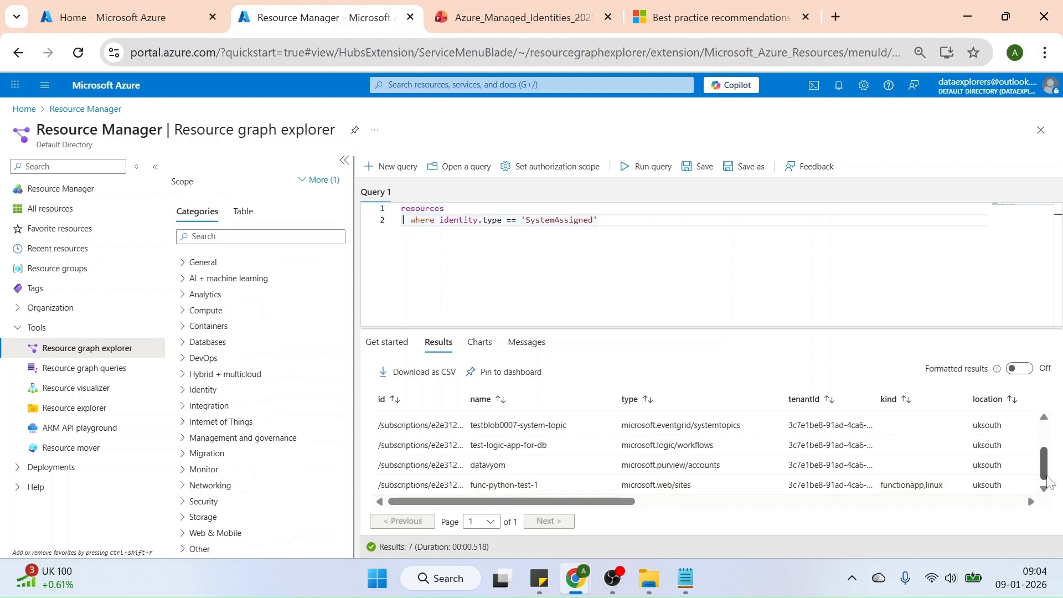
left_click_drag(1045, 475, 1051, 399)
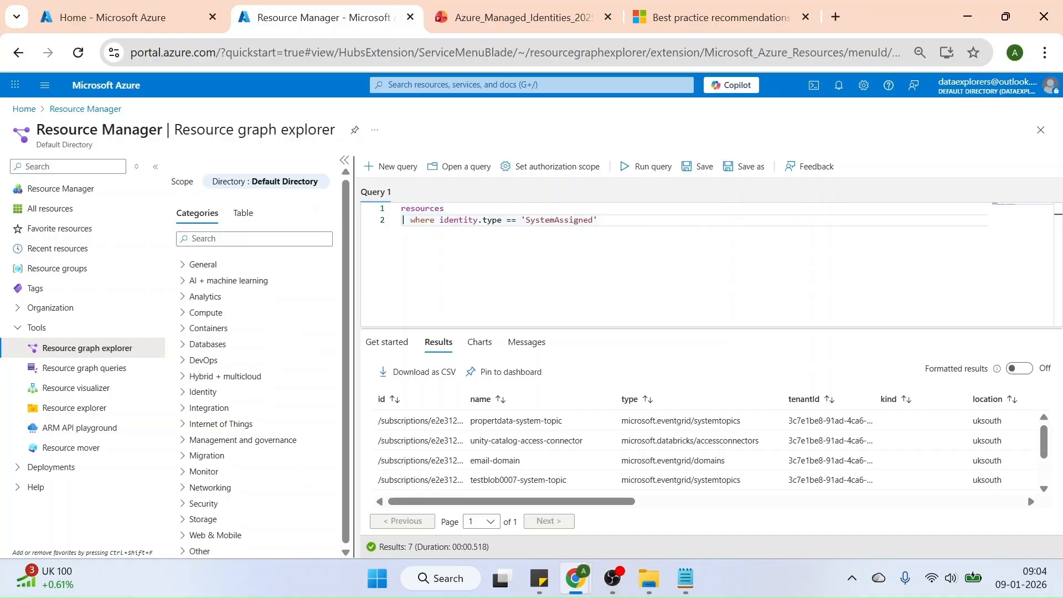
Change the identity type filter to 'UserAssigned', run the query and review the returned resources
key("BackSpace")
key("BackSpace")
key("BackSpace")
key("BackSpace")
key("BackSpace")
key("BackSpace")
type("User")
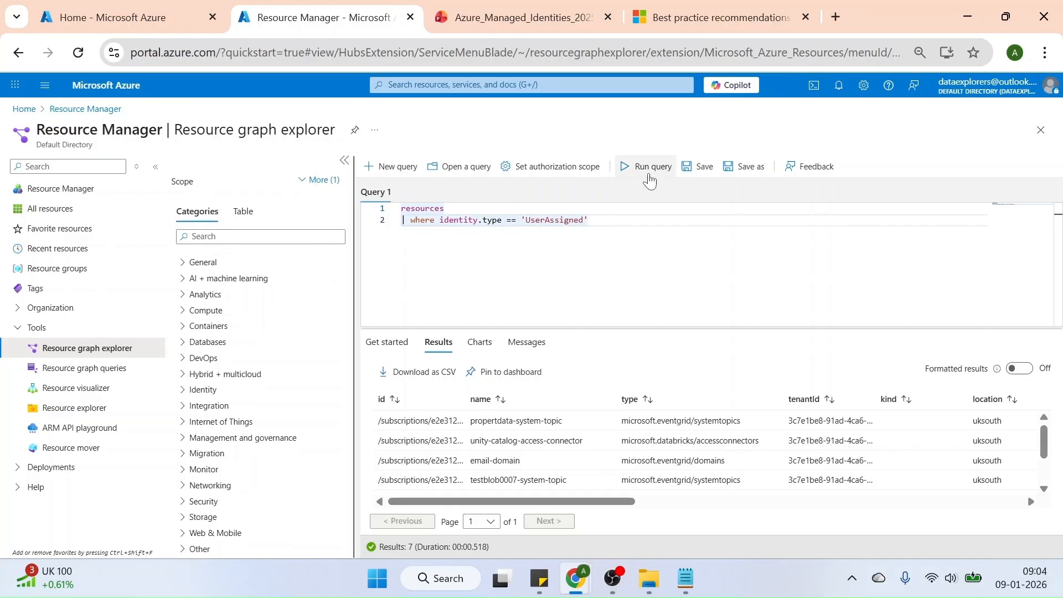
left_click(649, 176)
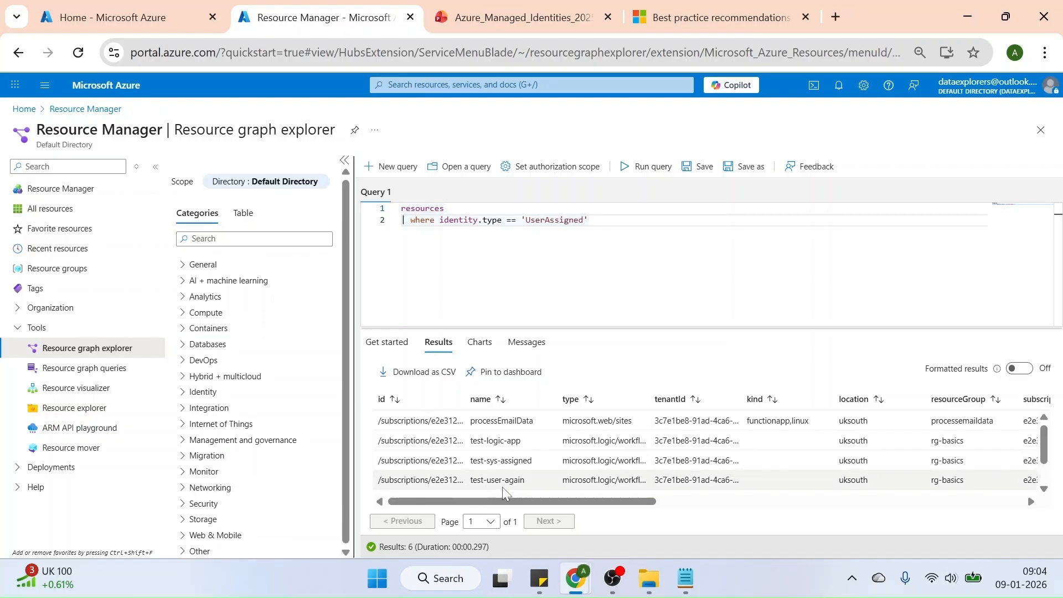
scroll(664, 459, "down", 3)
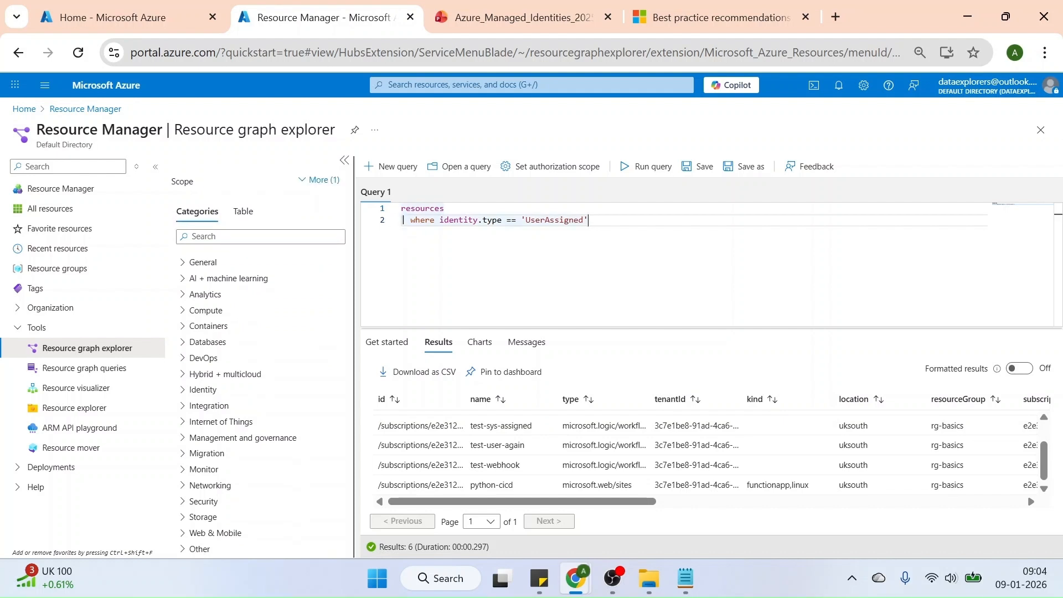
Add a project clause limiting the output to id, name, type and kind, and run the query
key("Return")
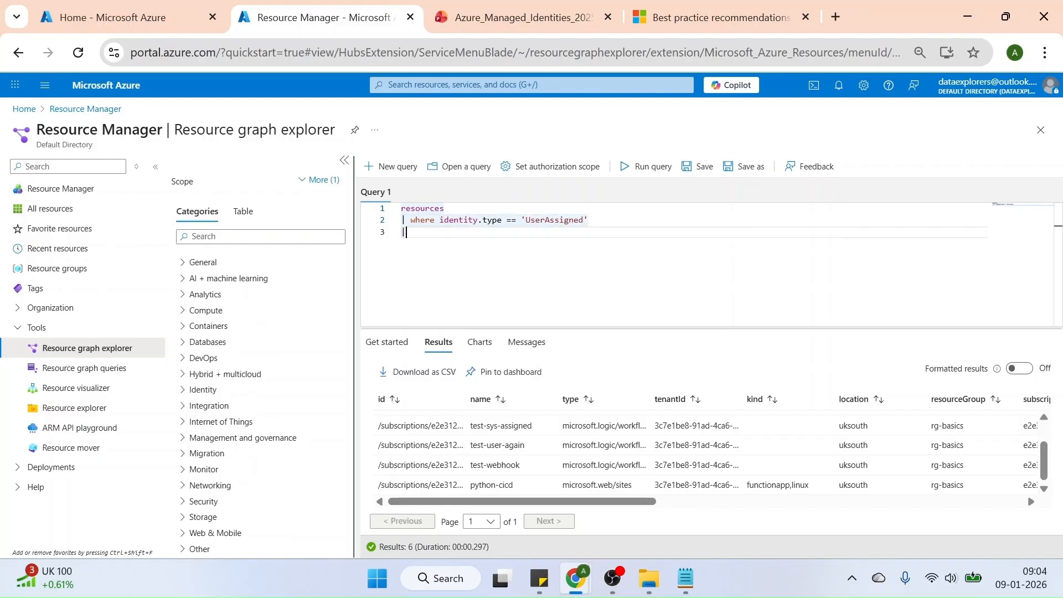
type("| pro")
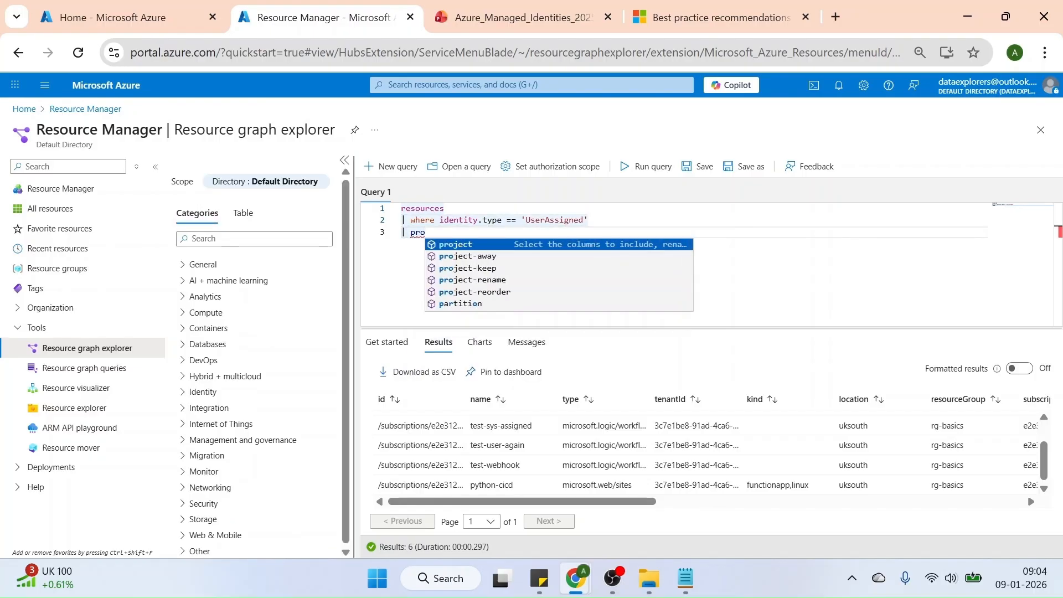
key("Tab")
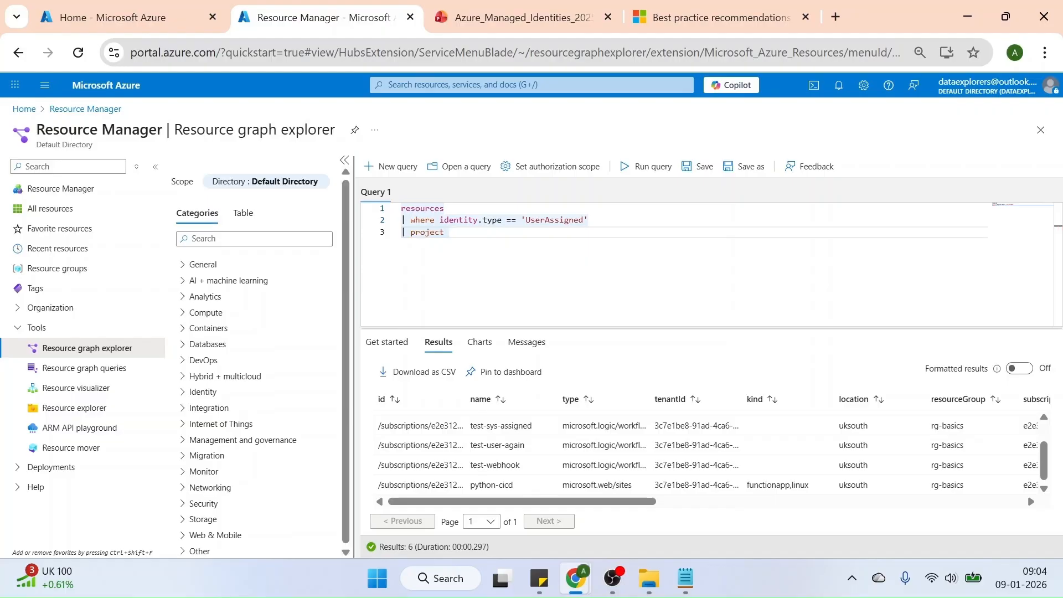
type("i")
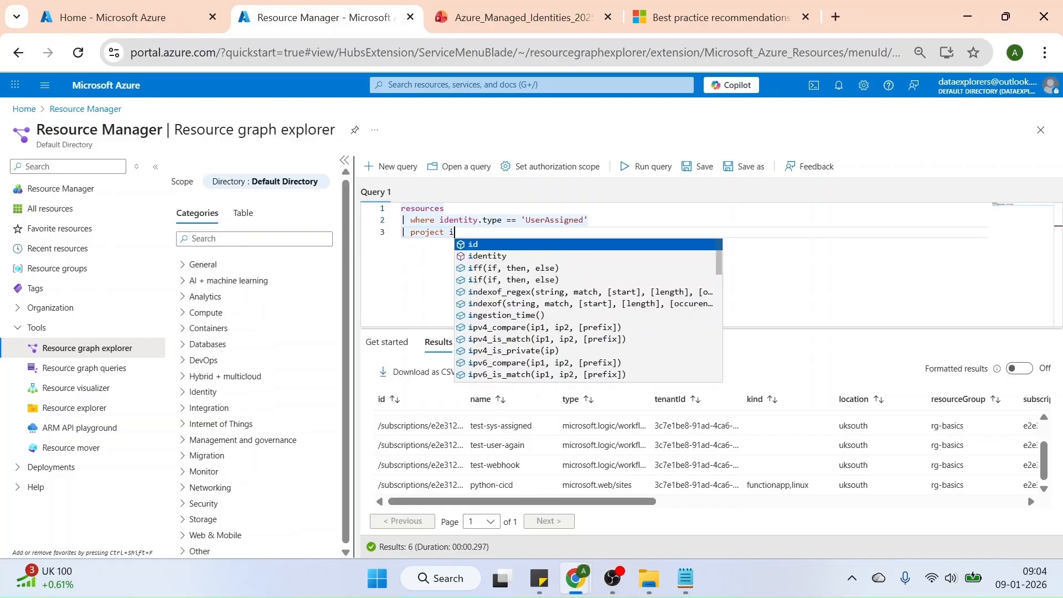
type("d,name")
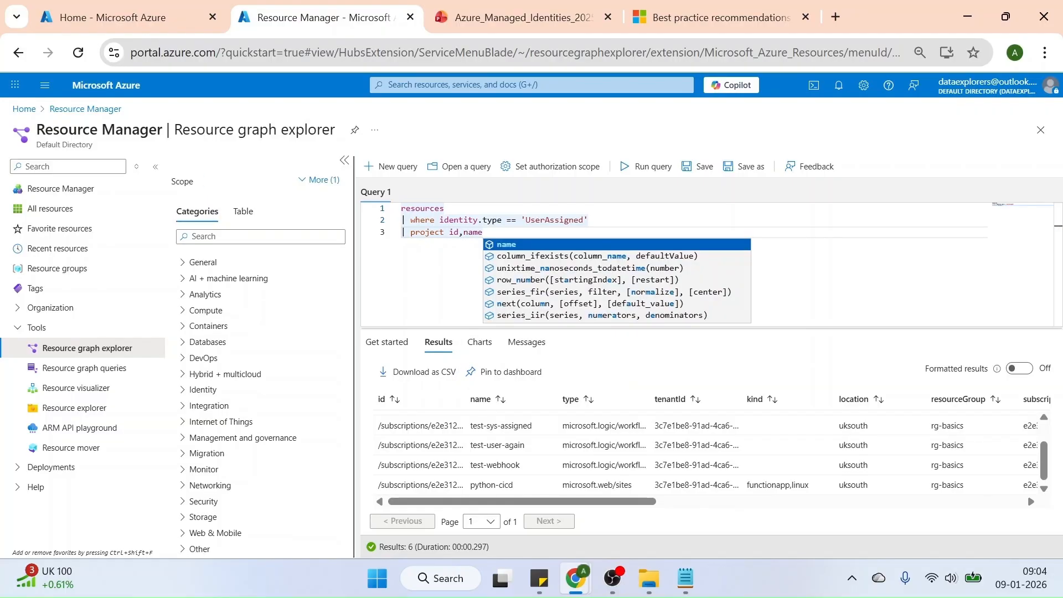
type(",type")
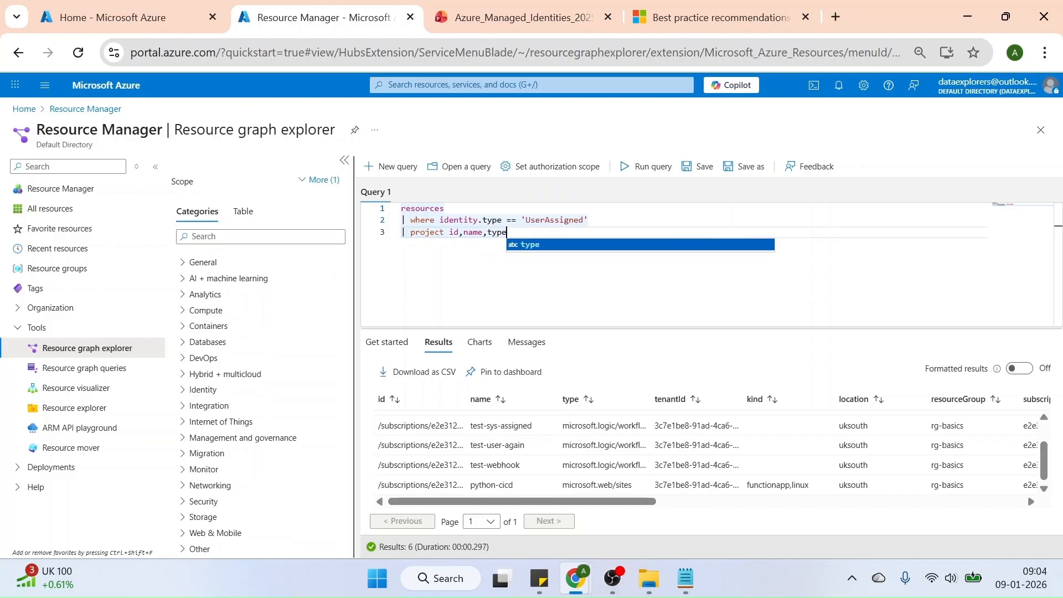
type(",kind")
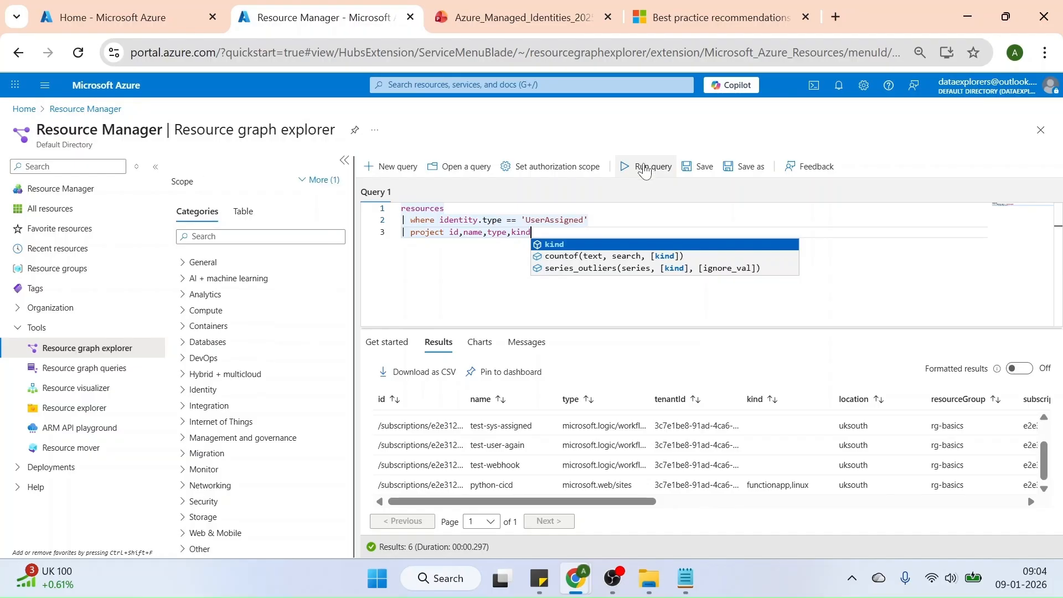
left_click(636, 166)
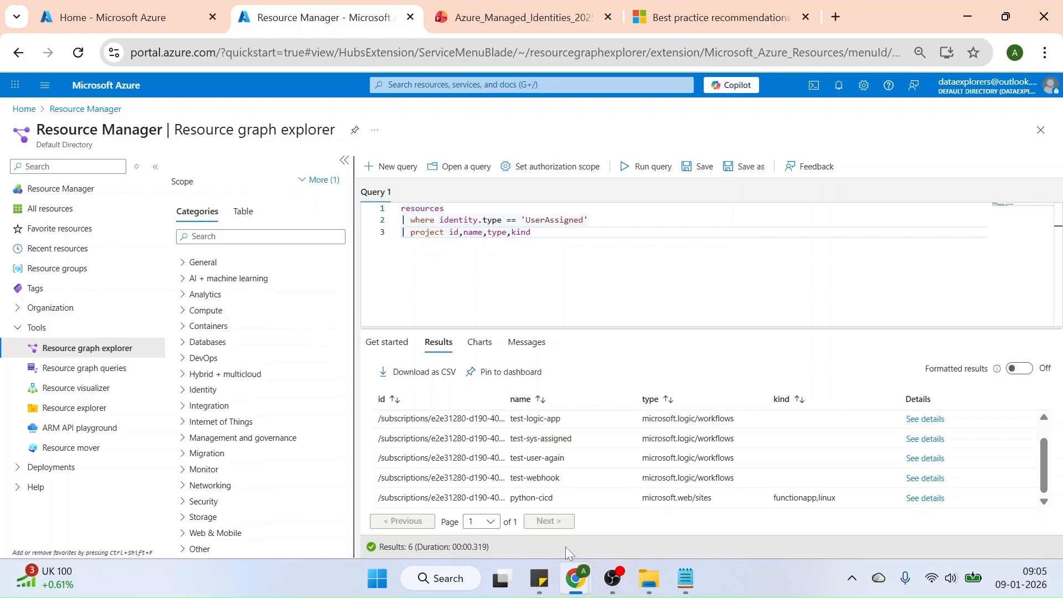
Extend the where clause with or identity.type == 'SystemAssigned' so it covers both identity types
left_click(590, 220)
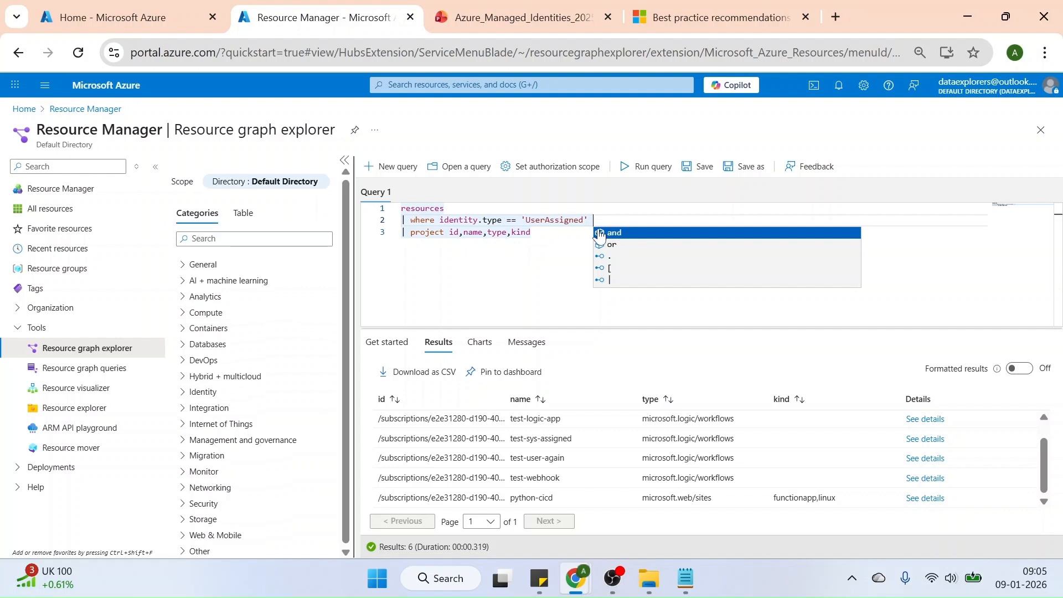
type("or ")
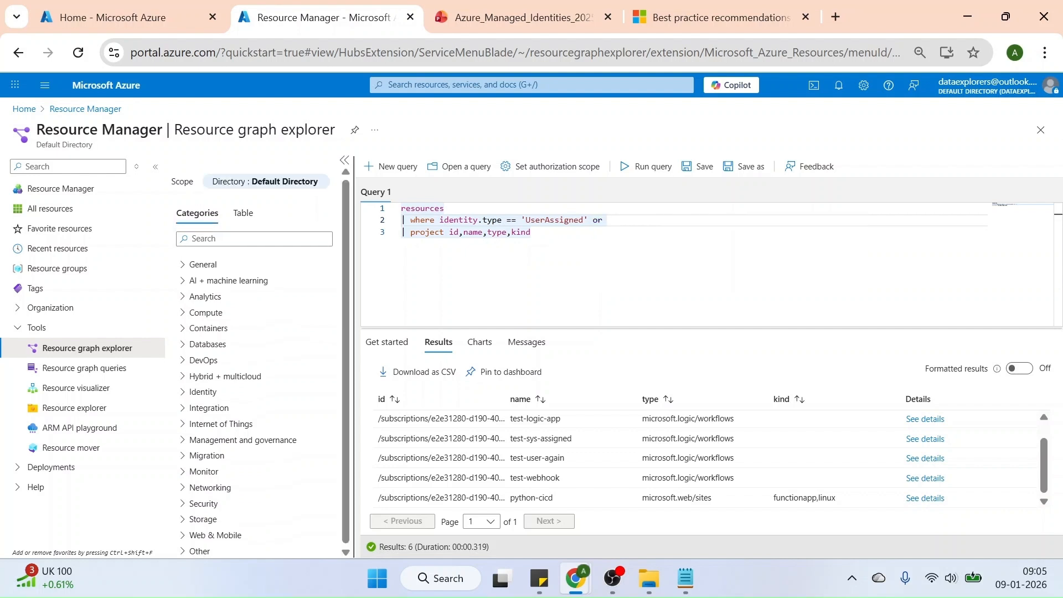
type("'SystemAssigned")
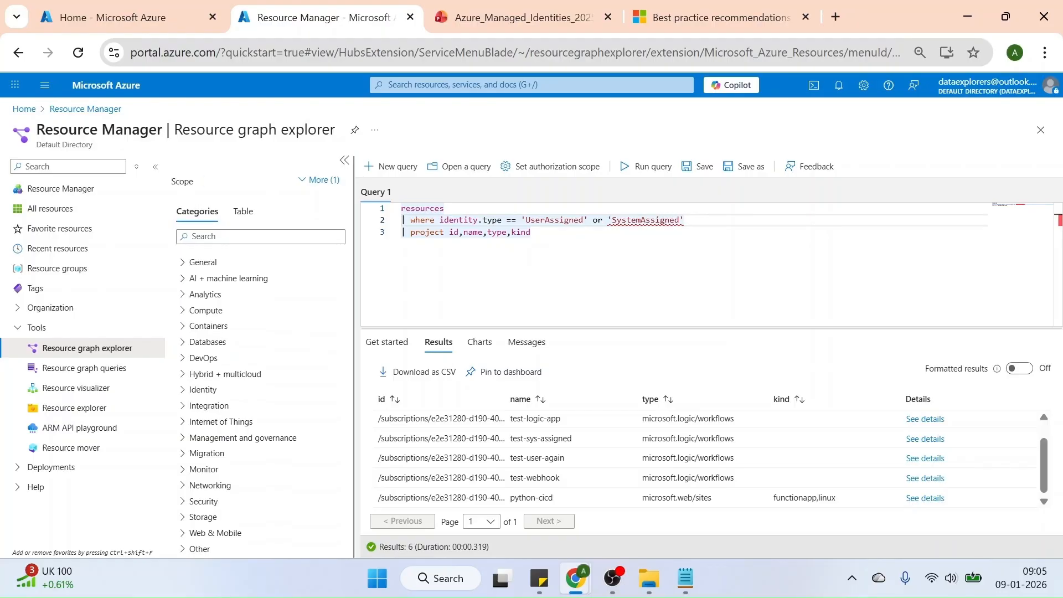
type("identity")
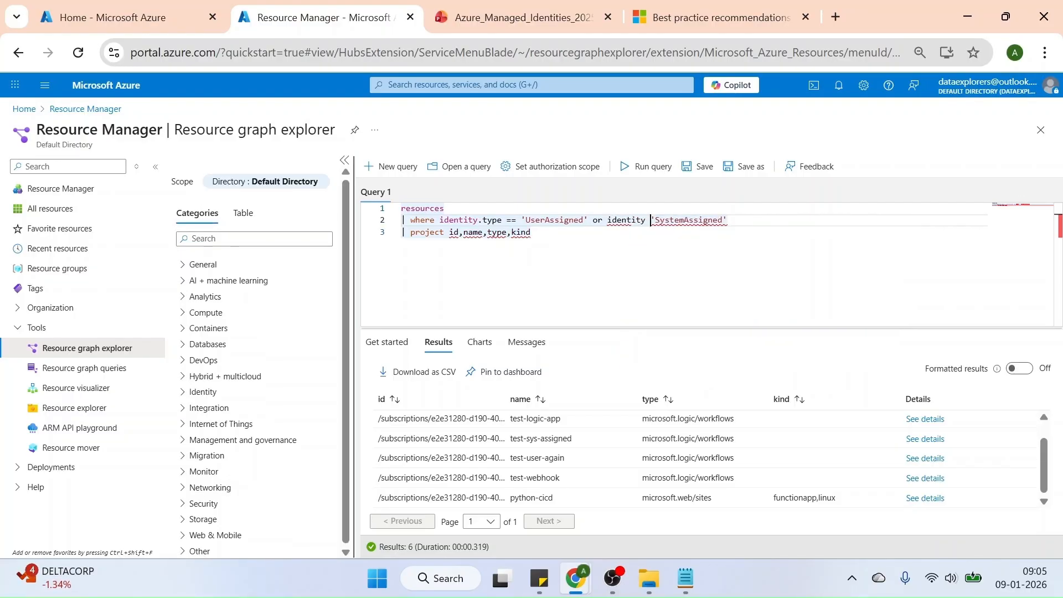
key("BackSpace")
type(".typ")
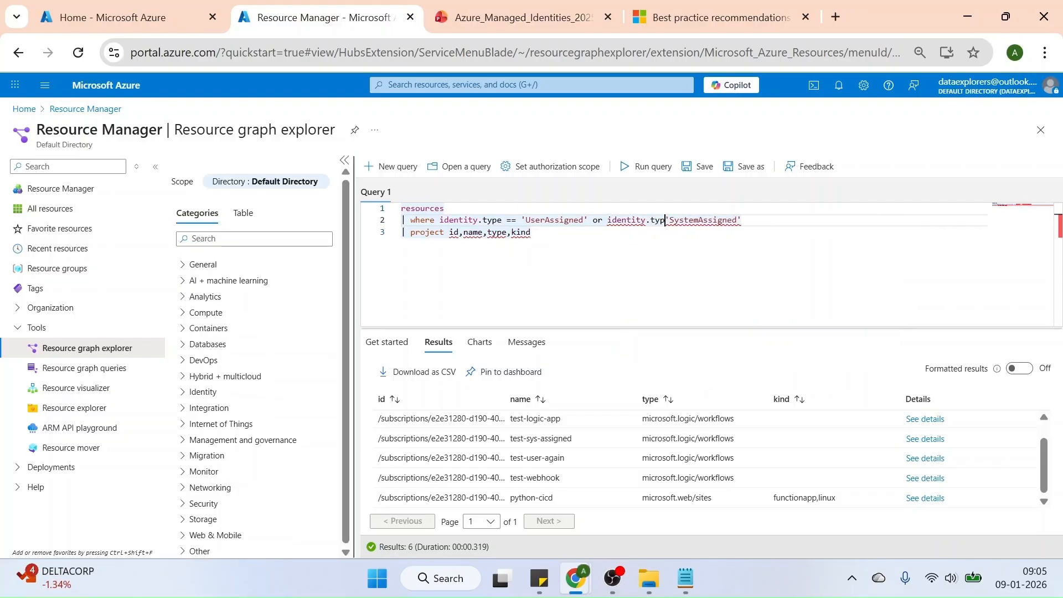
type("e ==")
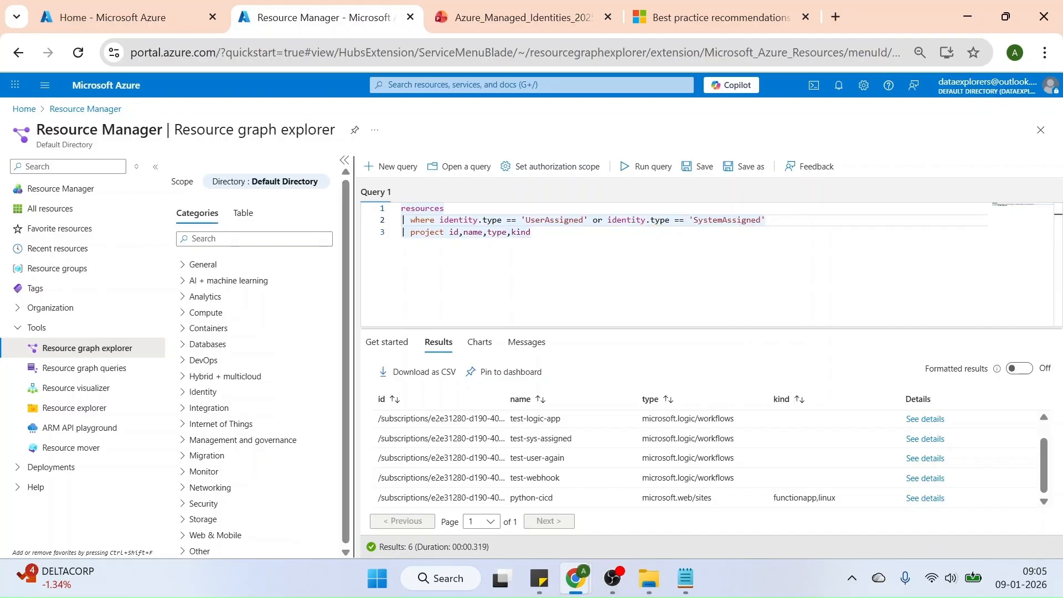
Run the query covering both identity types and review the returned resources
left_click(638, 168)
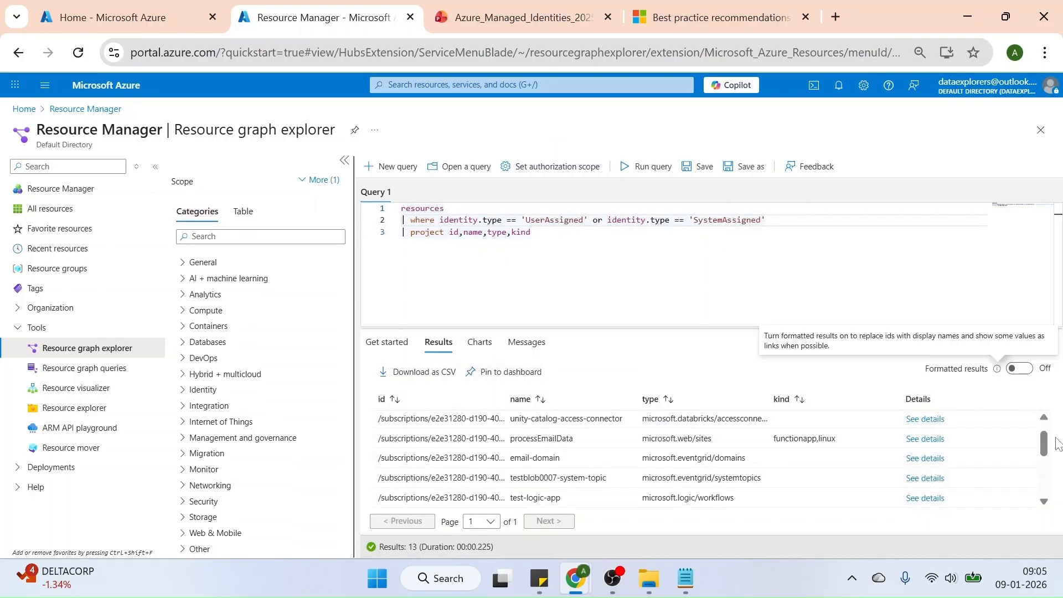
scroll(1046, 489, "down", 3)
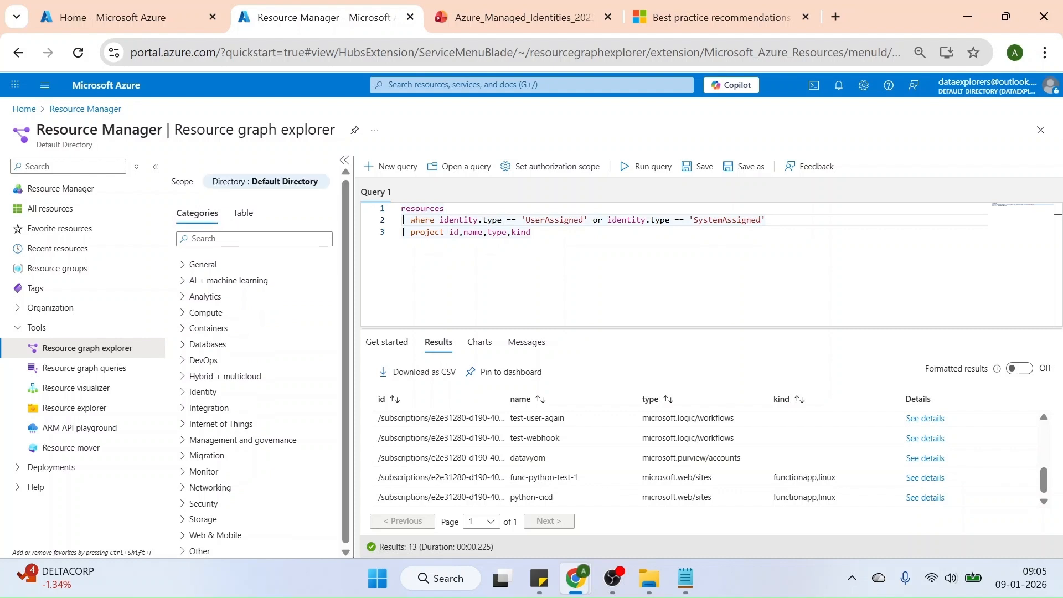
Open the saved private query query_to_get_identities, run it and review the user-assigned identity name of each resource
left_click(460, 173)
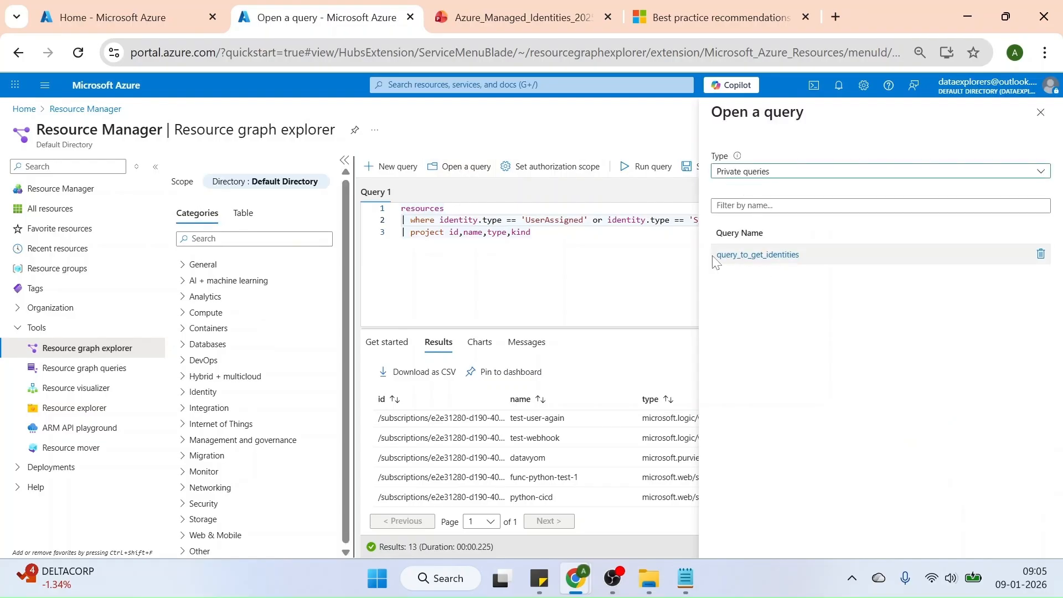
left_click(767, 259)
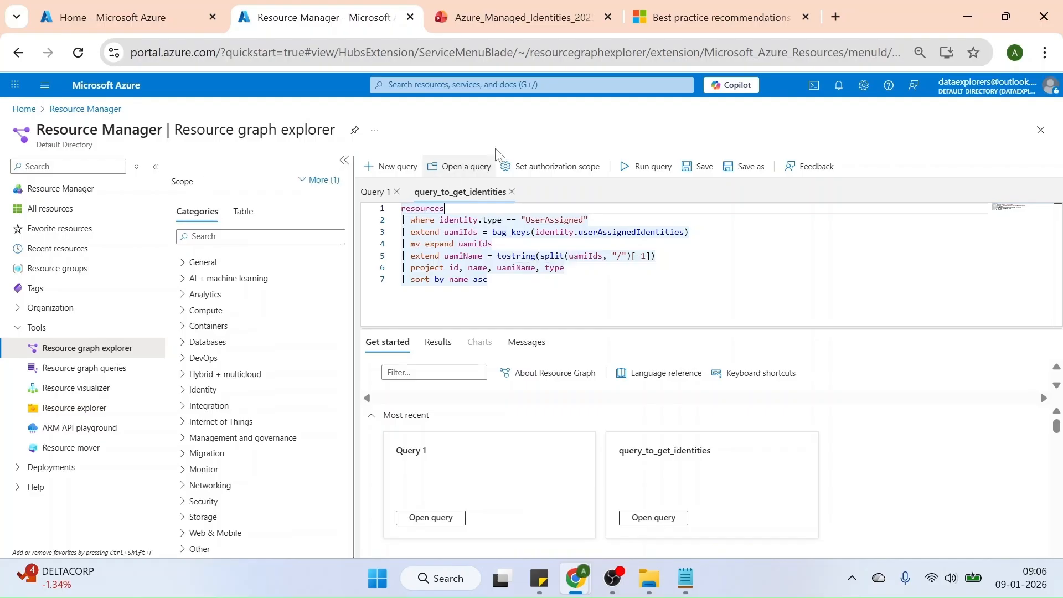
left_click(644, 167)
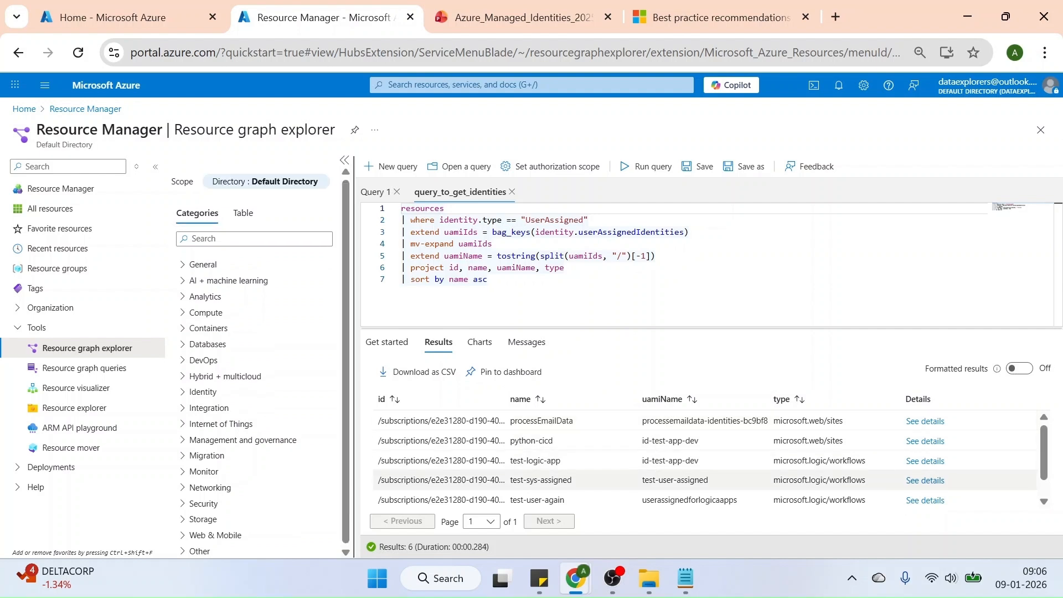
triple_click(675, 480)
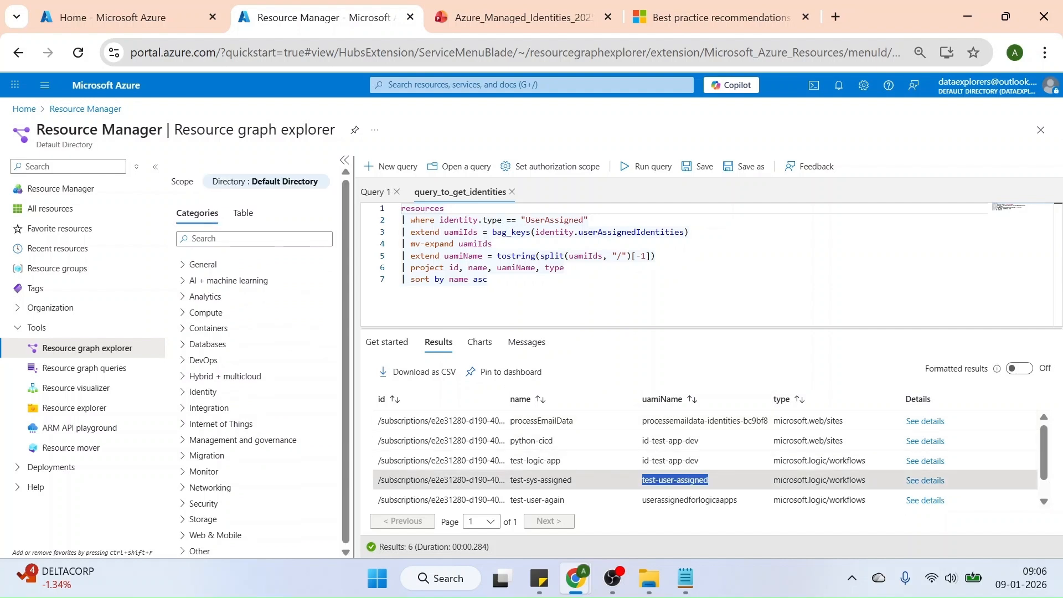
left_click(1044, 502)
left_click(1045, 501)
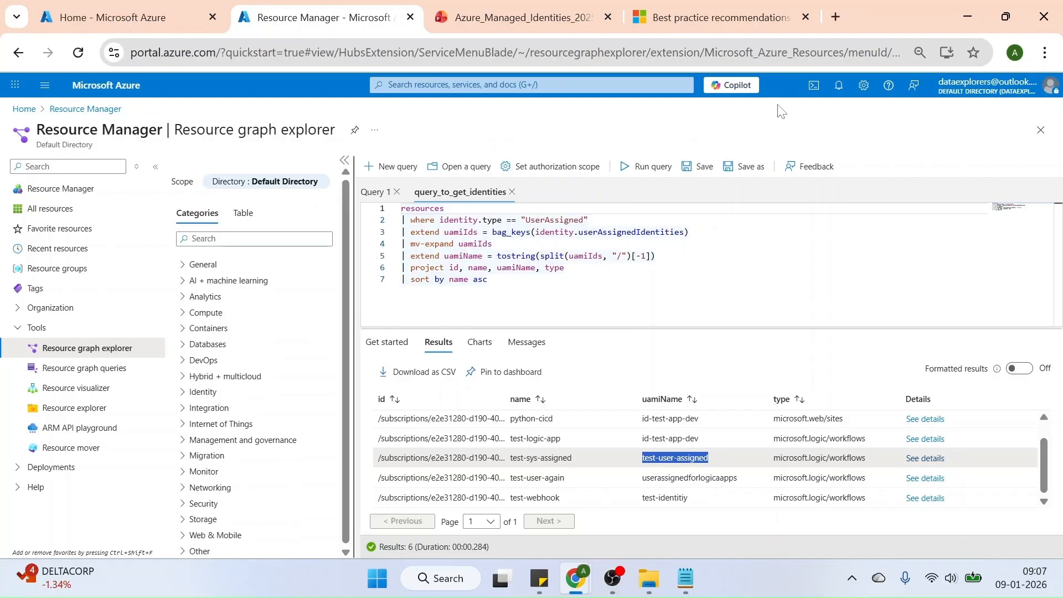
Reconnect Cloud Shell and run the command from Notepad: az resource list --query "[?identity.type=='SystemAssigned'].{Name:name, PrincipalId:identity.principalId}" --output table
left_click(814, 86)
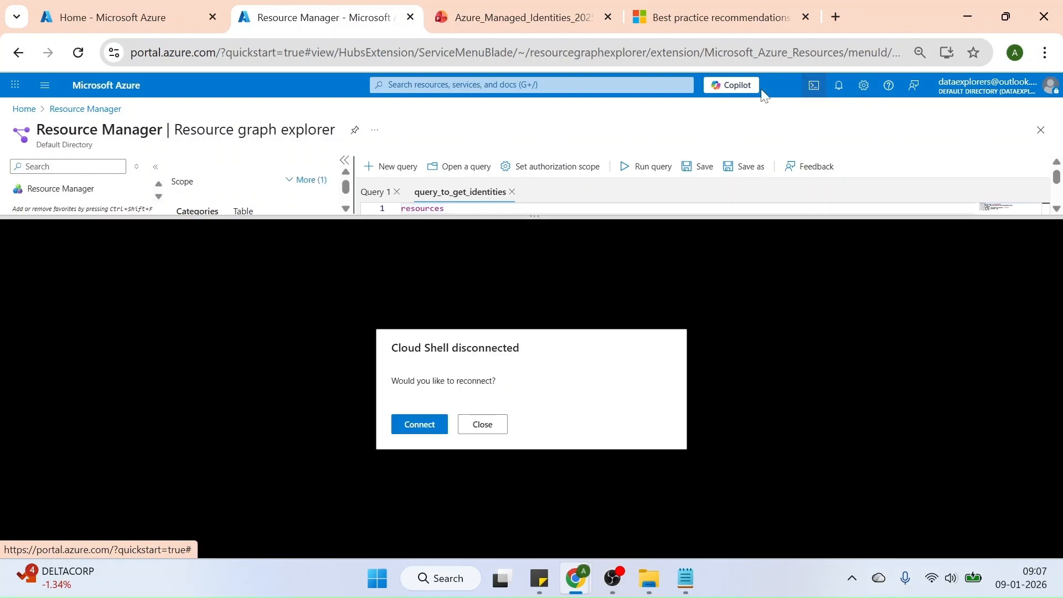
left_click(420, 425)
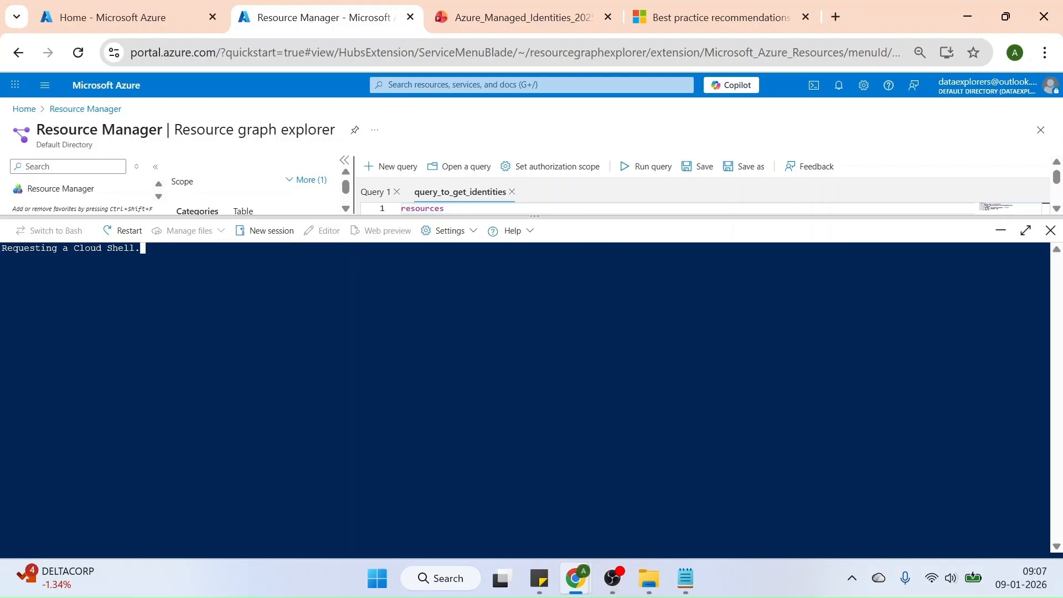
left_click(686, 588)
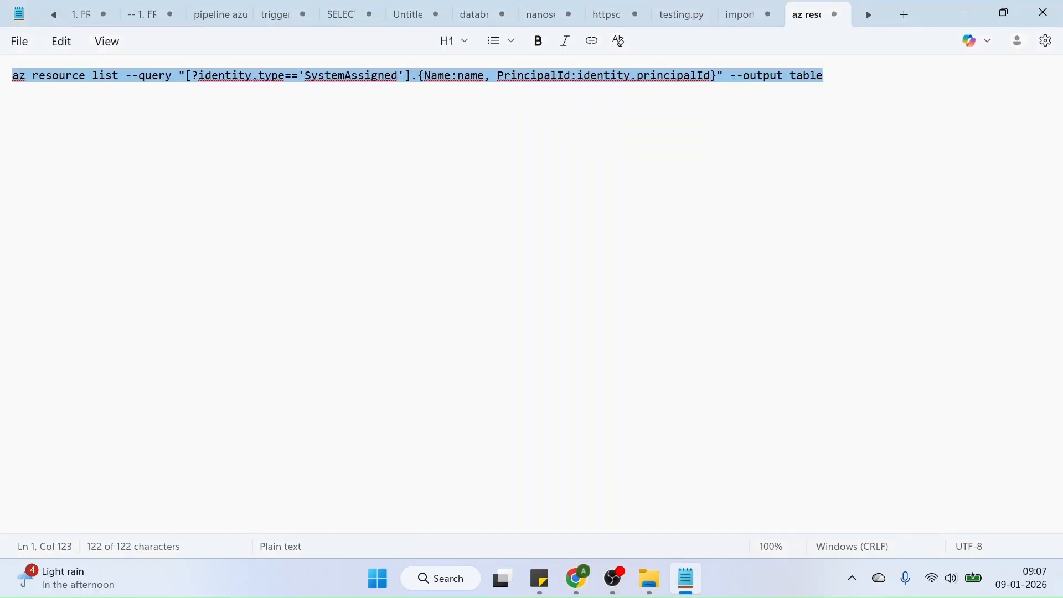
key("alt+Tab")
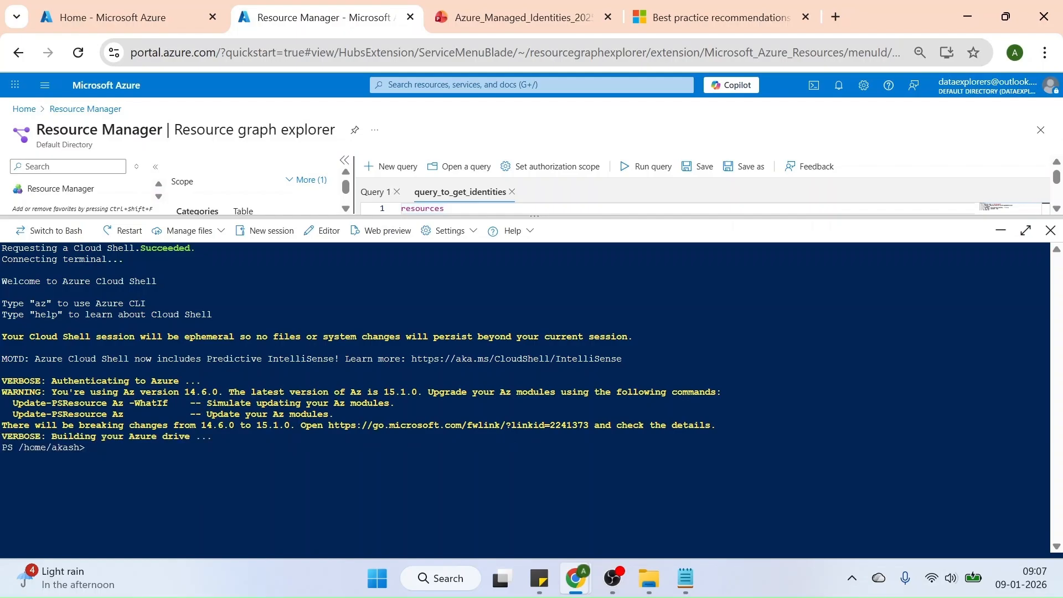
right_click(127, 450)
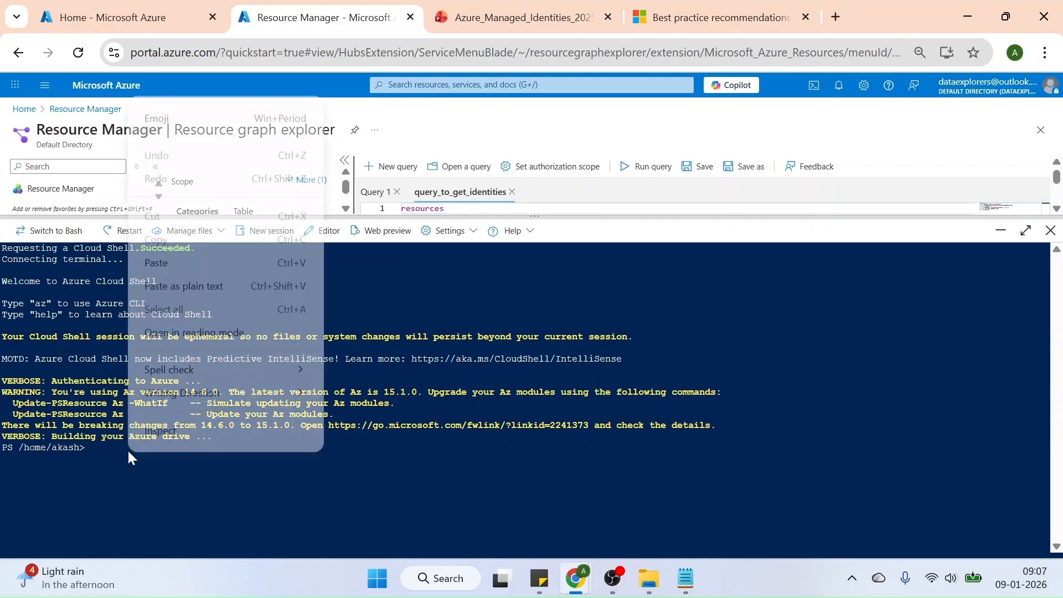
left_click(159, 257)
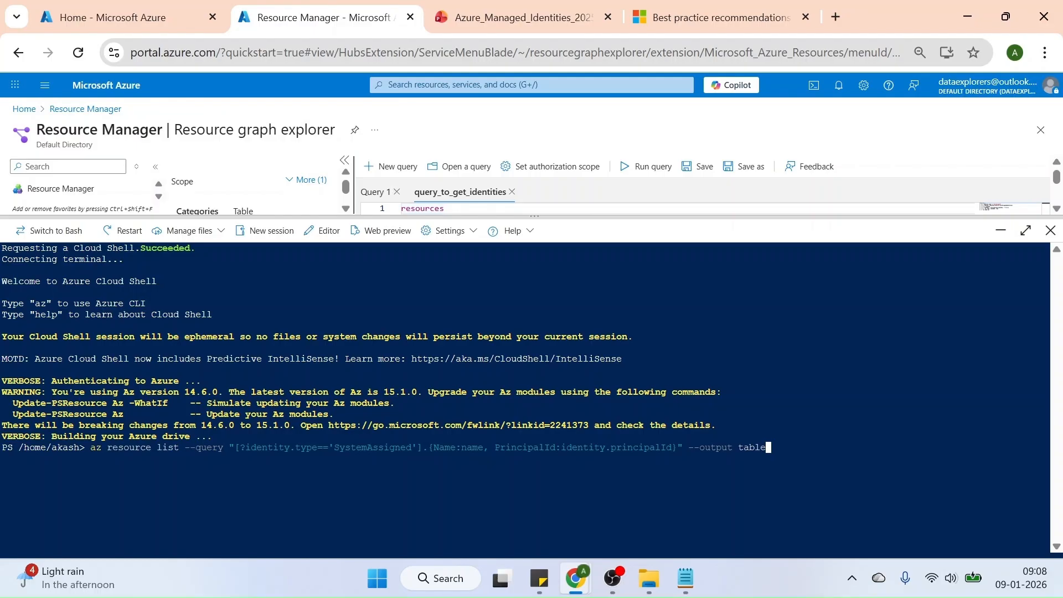
key("Return")
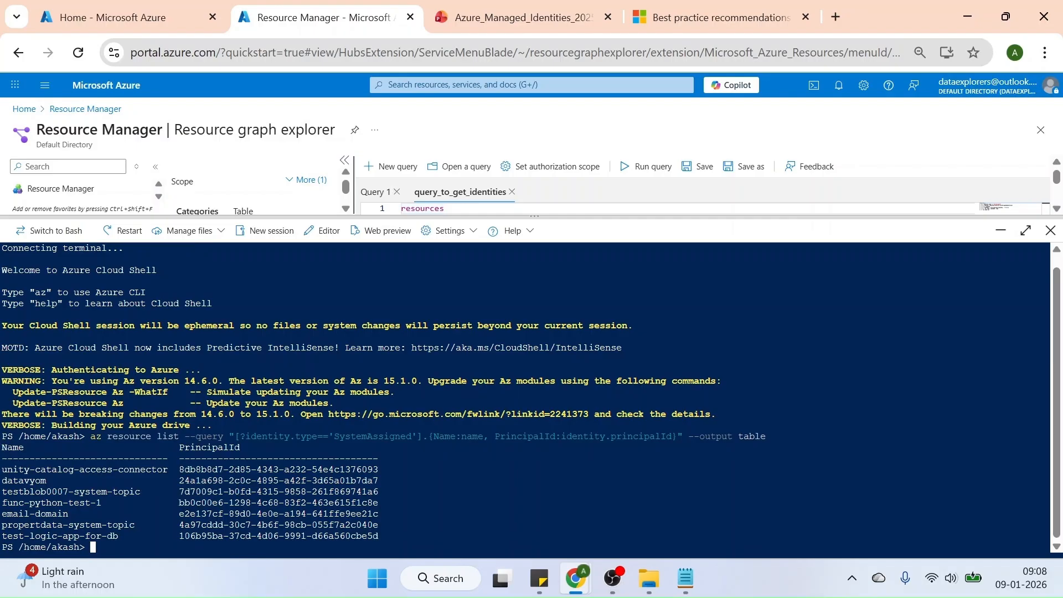
Add Type:type and Kind:kind between Name and PrincipalId in the previous az resource list command and run it again
key("Up")
key("ctrl+Left")
key("ctrl+Left")
key("ctrl+Left")
key("ctrl+Left")
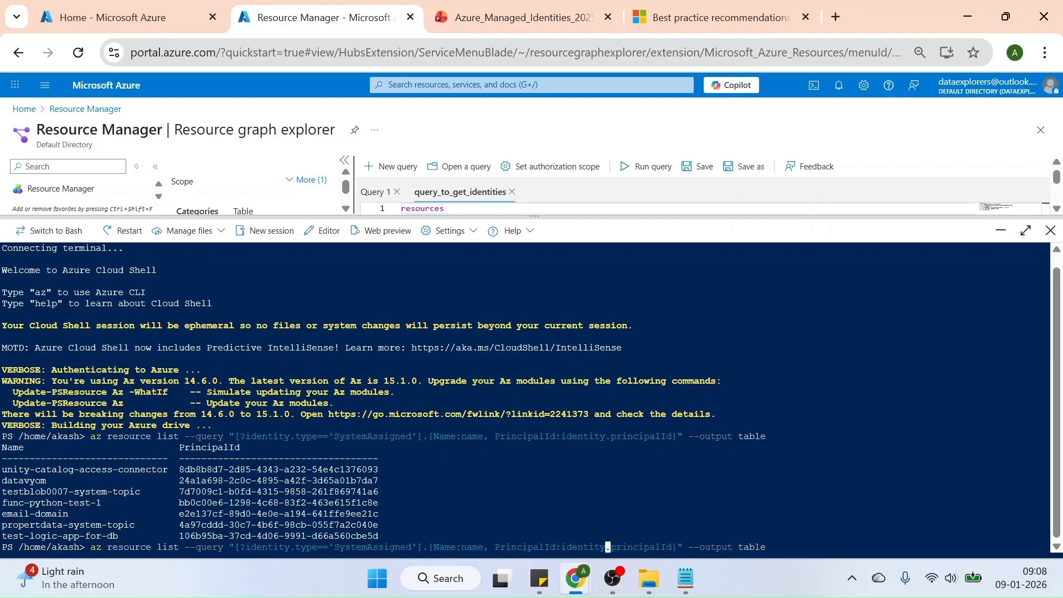
key("ctrl+Left")
key("ctrl+Left")
key("Left")
type("Type")
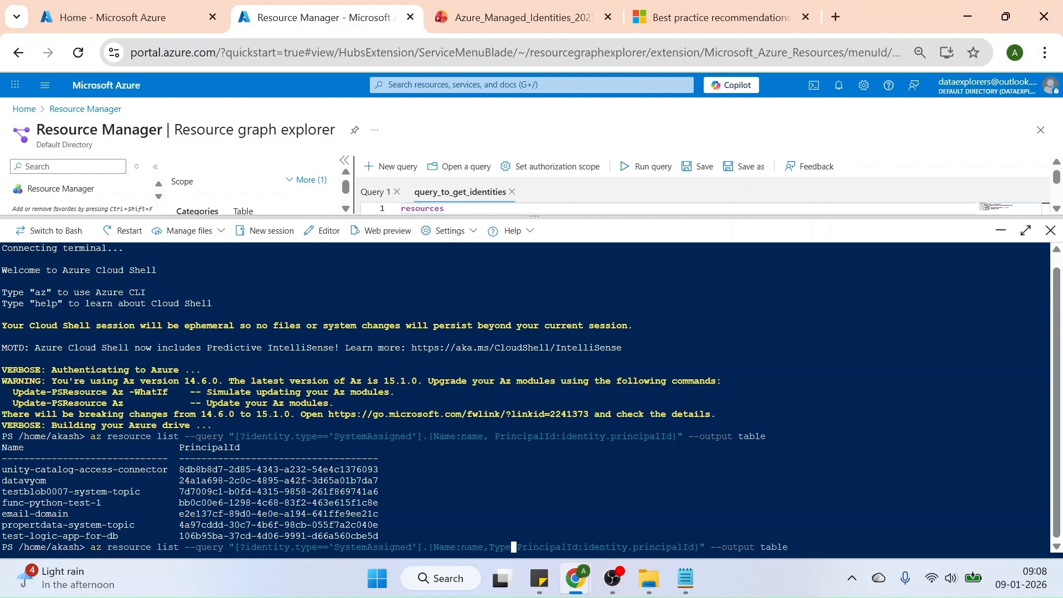
type(":type,")
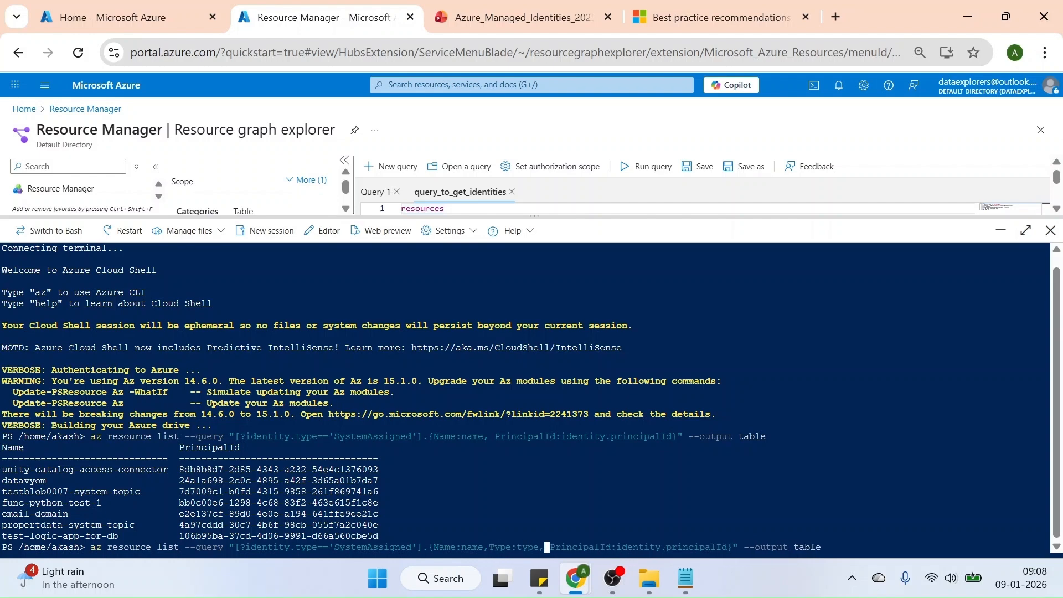
type("Kind:")
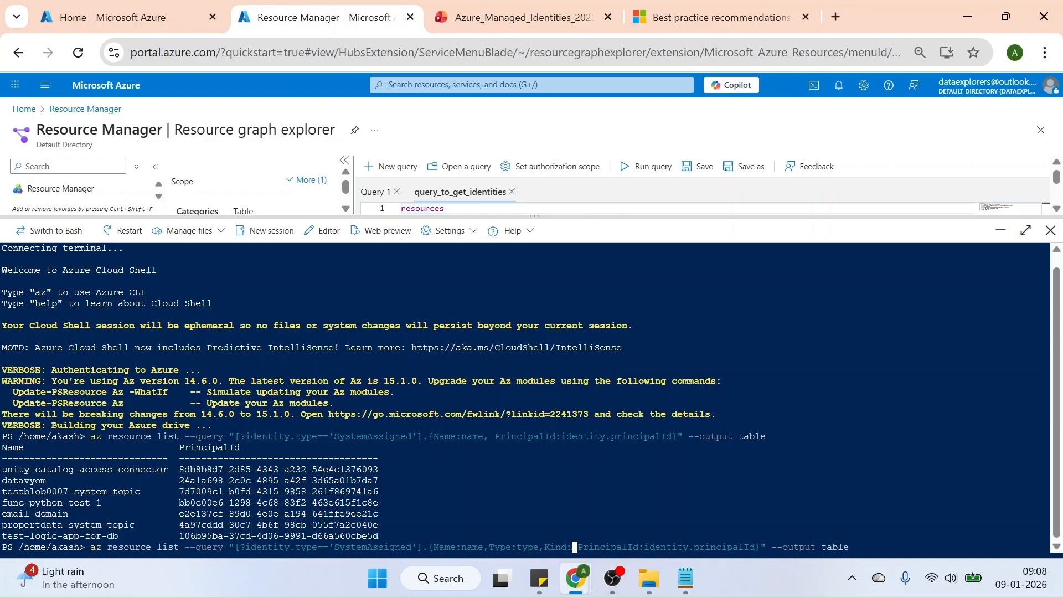
type("kind,")
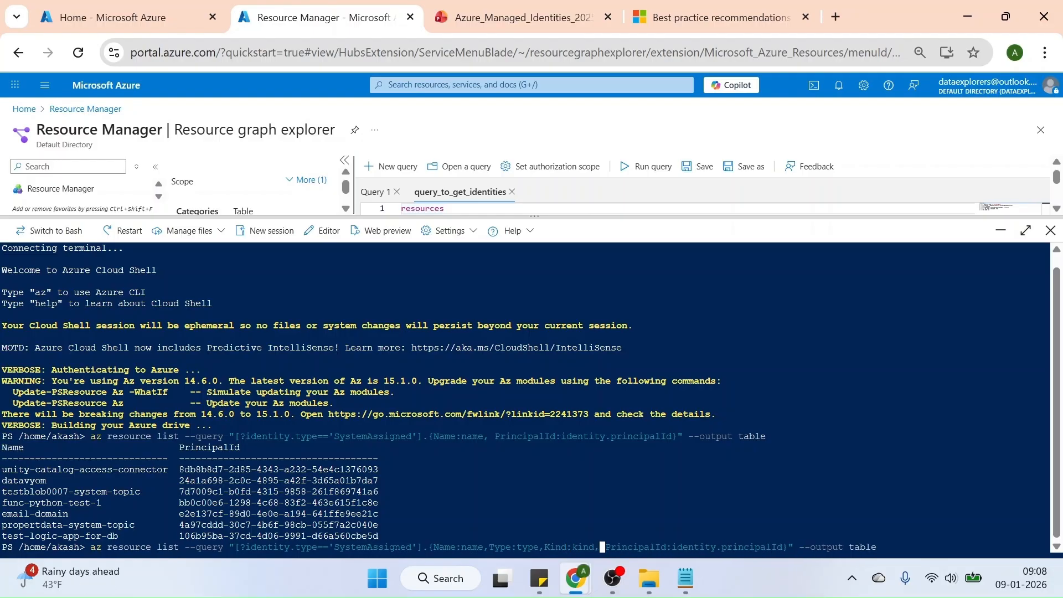
key("Delete")
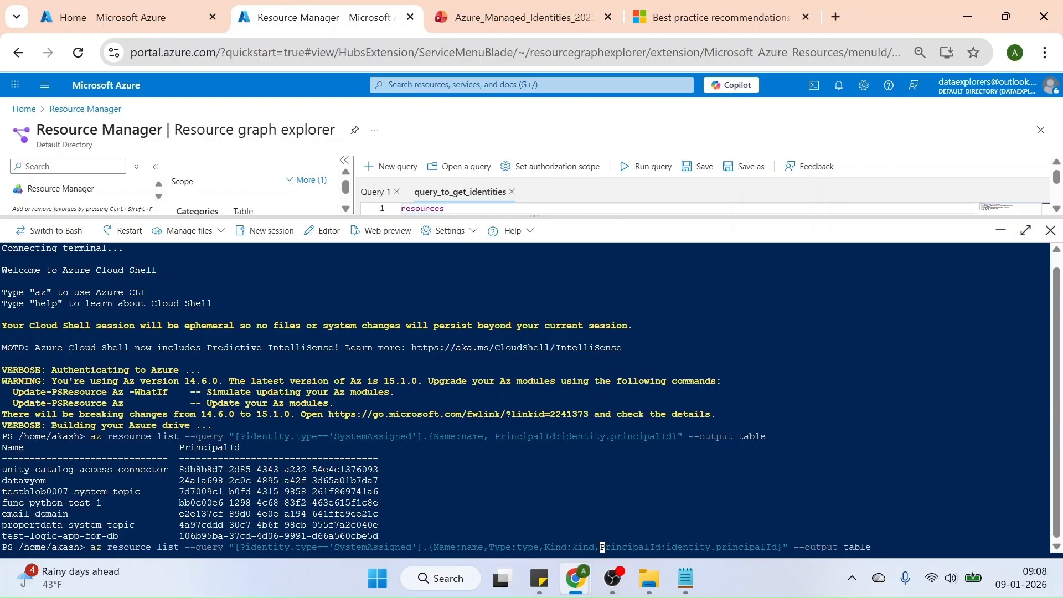
key("Return")
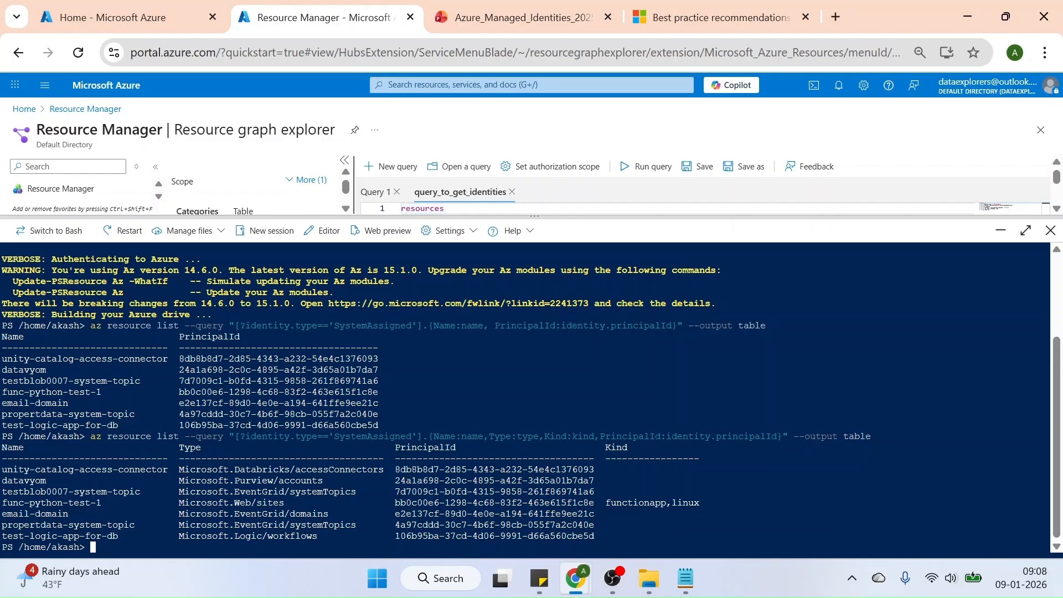
Extend the command's filter with || identity.type == 'UserAssigned' after the SystemAssigned condition and run it
key("Up")
key("Left")
key("Left")
key("Left")
key("Left")
key("Left")
key("Left")
key("Left")
key("Left")
key("Left")
key("Left")
key("Left")
key("Left")
key("Left")
key("Left")
key("Left")
key("Left")
key("Left")
key("Left")
key("Left")
key("Left")
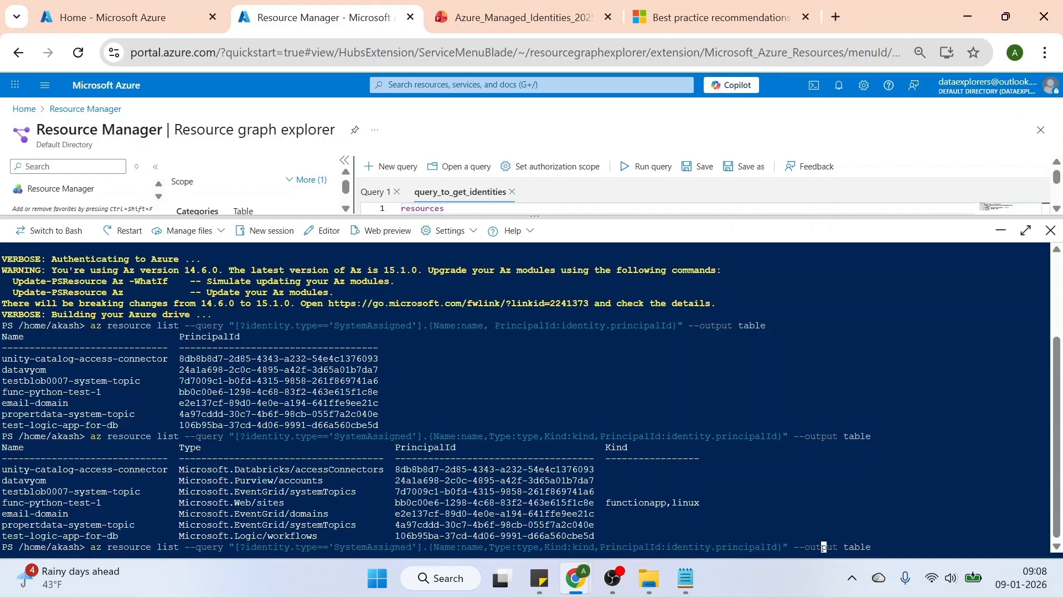
key("Left")
key("Left")
key("Left")
key("Left")
key("Left")
key("Left")
key("Left")
key("Left")
key("Left")
key("Left")
key("Left")
key("Left")
key("Left")
key("Left")
key("Left")
key("Left")
key("Left")
key("Left")
key("Left")
key("Left")
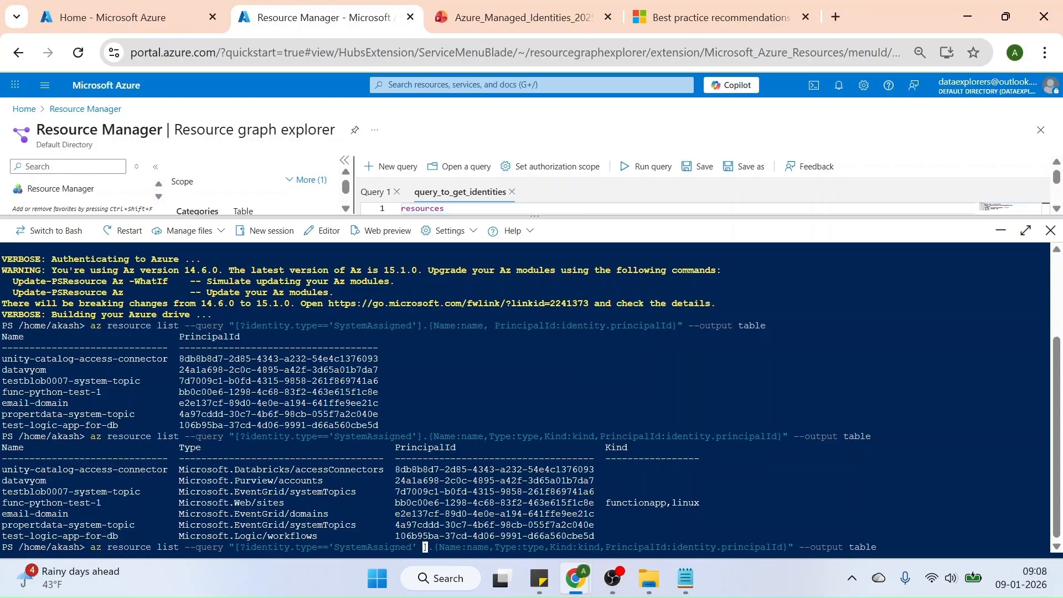
type("||")
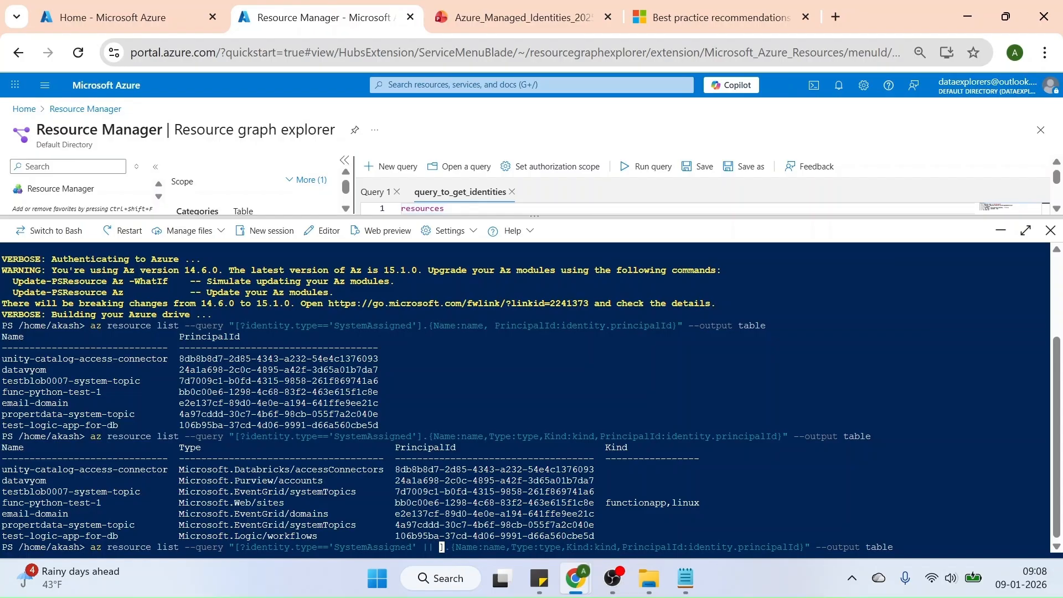
type("identity")
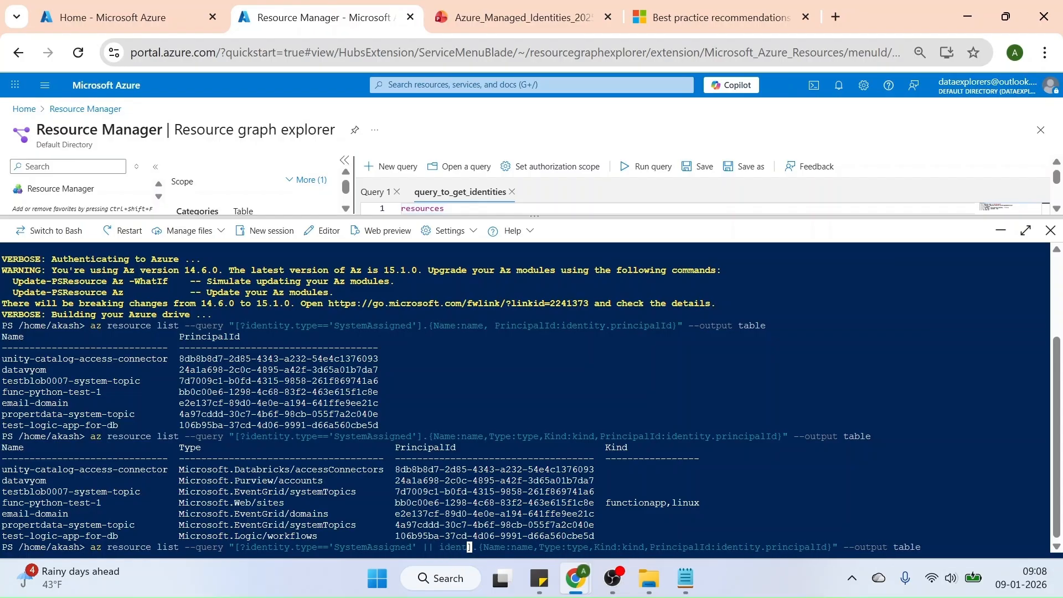
type(".")
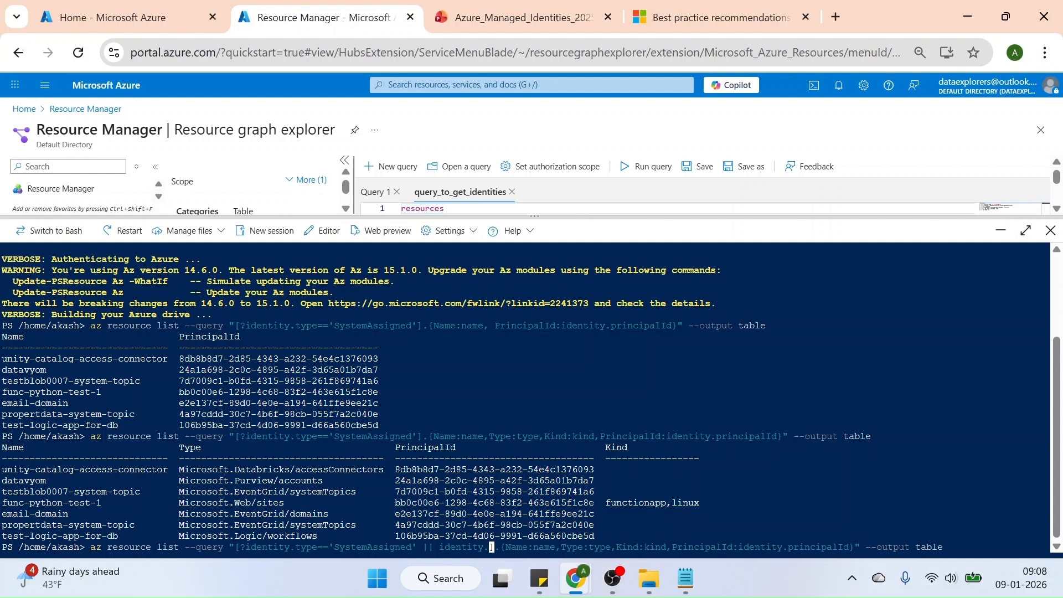
type("type")
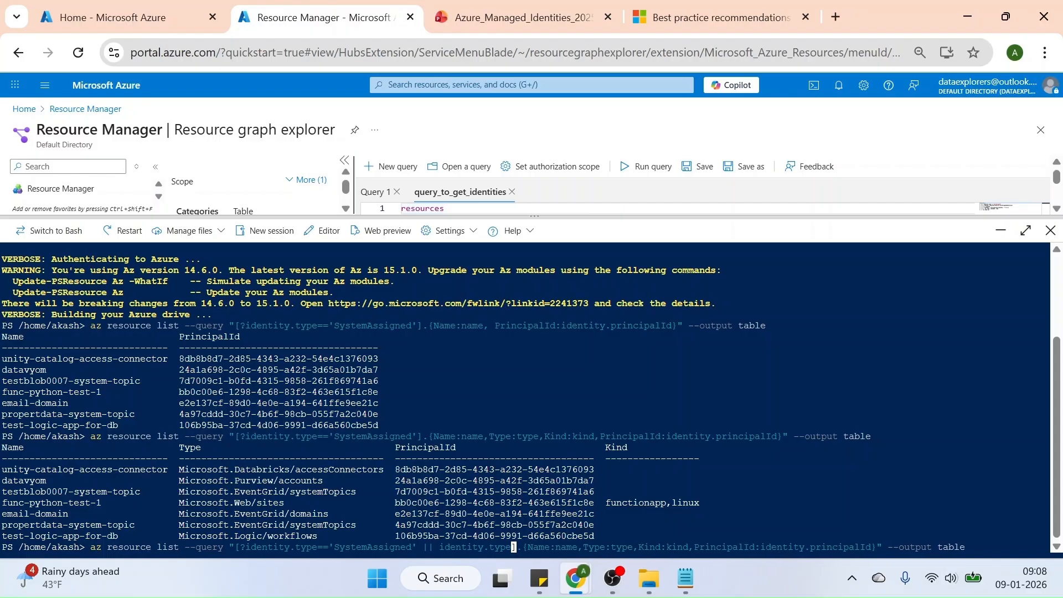
type(" == ")
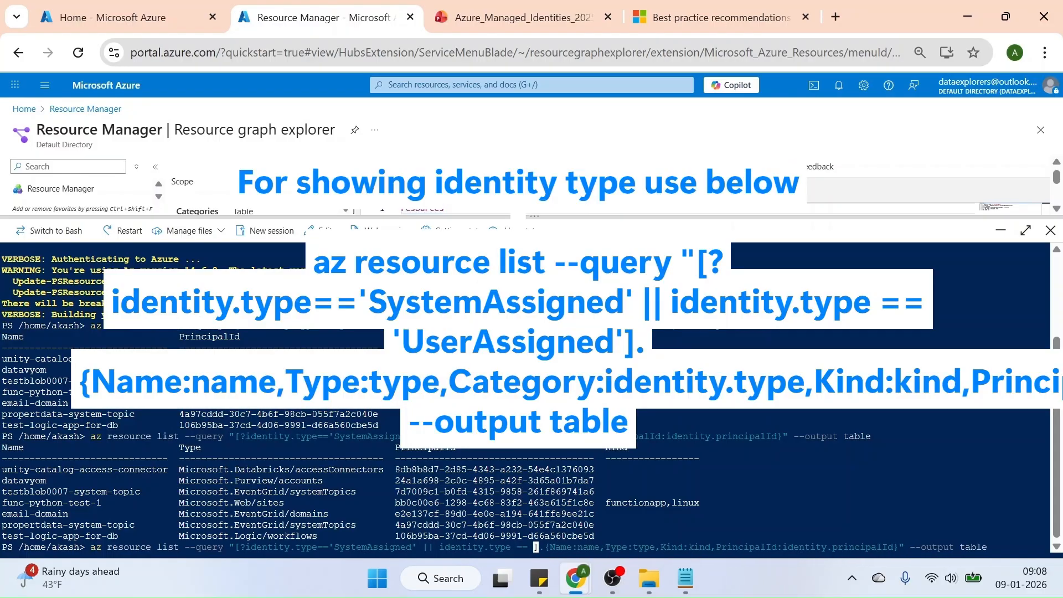
type("'UserA")
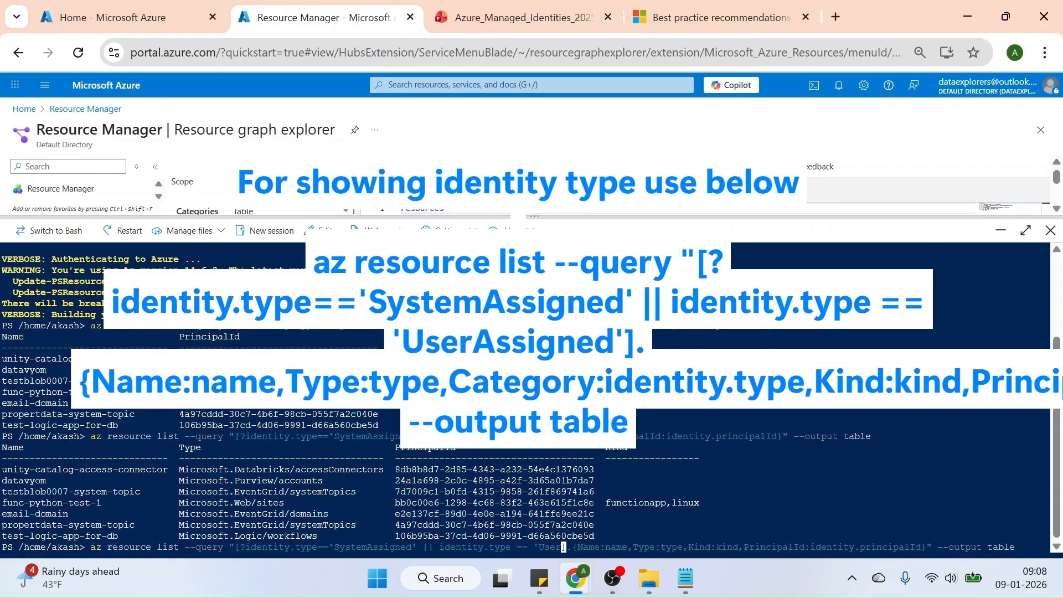
type("ssigned")
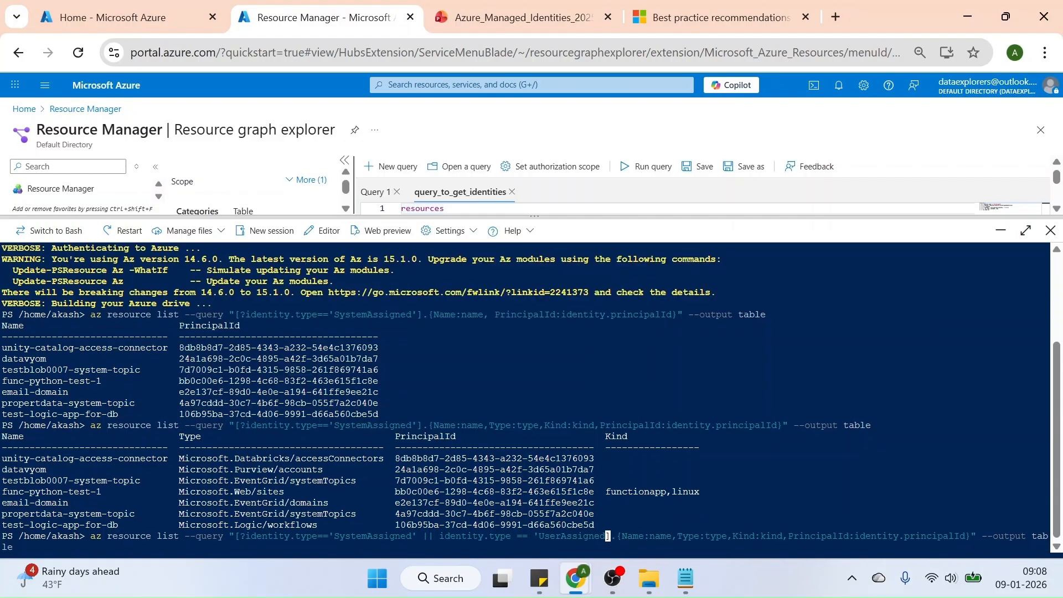
type("'")
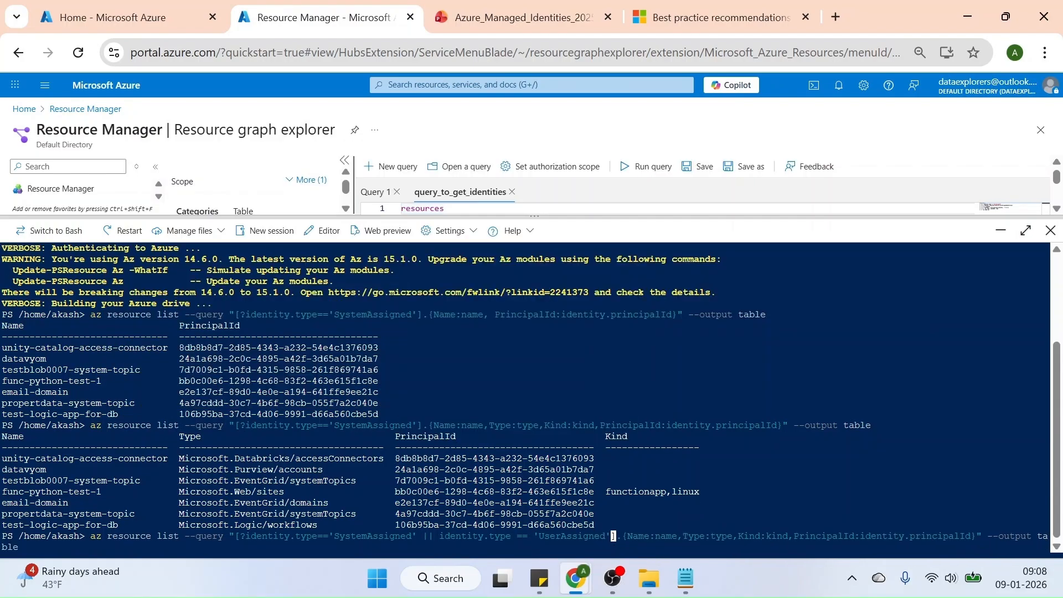
key("Return")
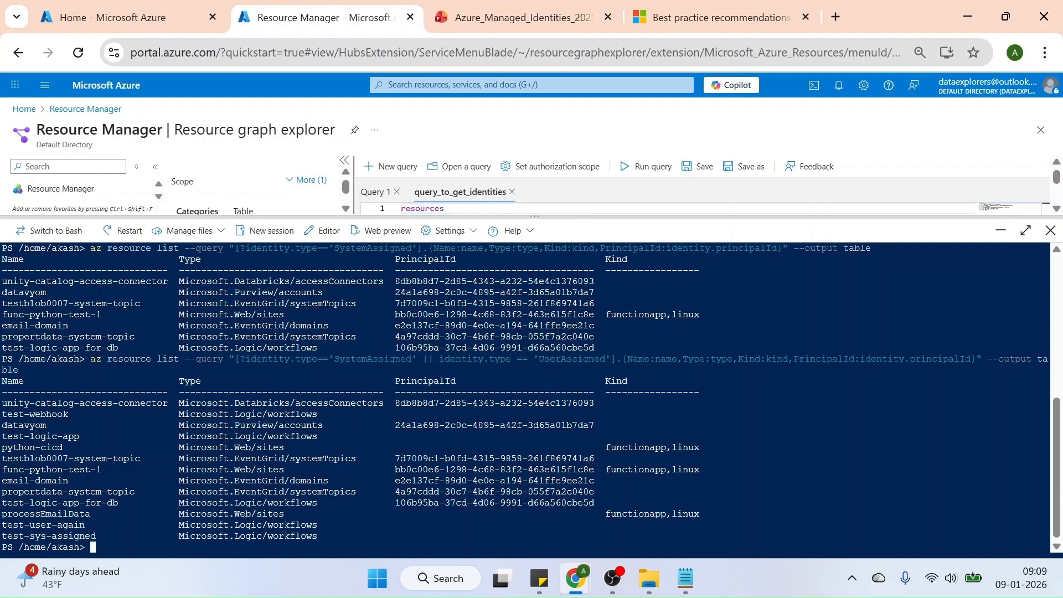
Minimize Cloud Shell, switch to the Best practice recommendations page and examine the scenario on rapid creation of resources, highlighting "after 30 days."
left_click(1001, 231)
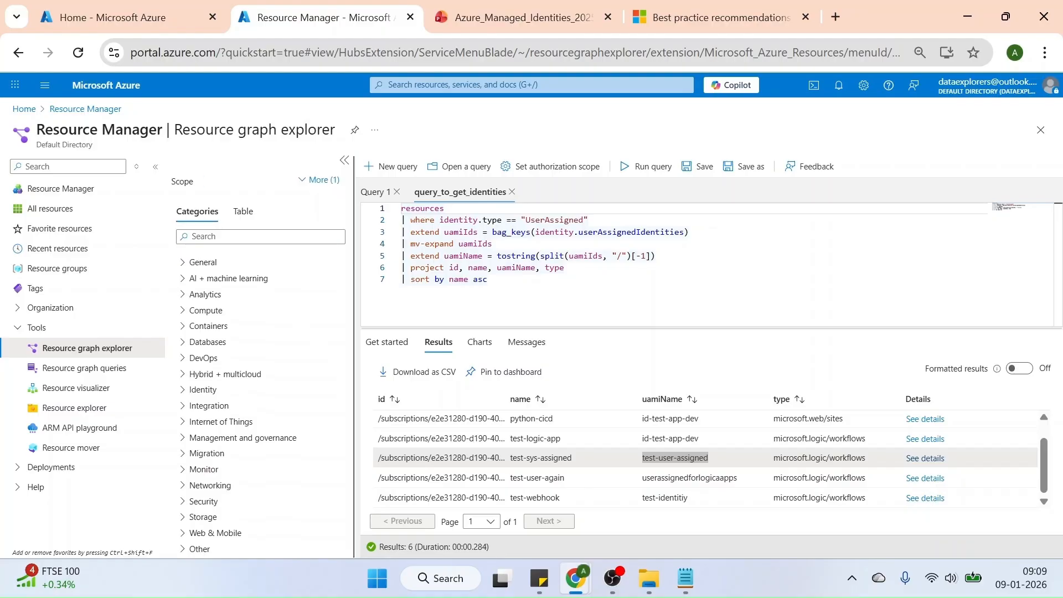
left_click(703, 17)
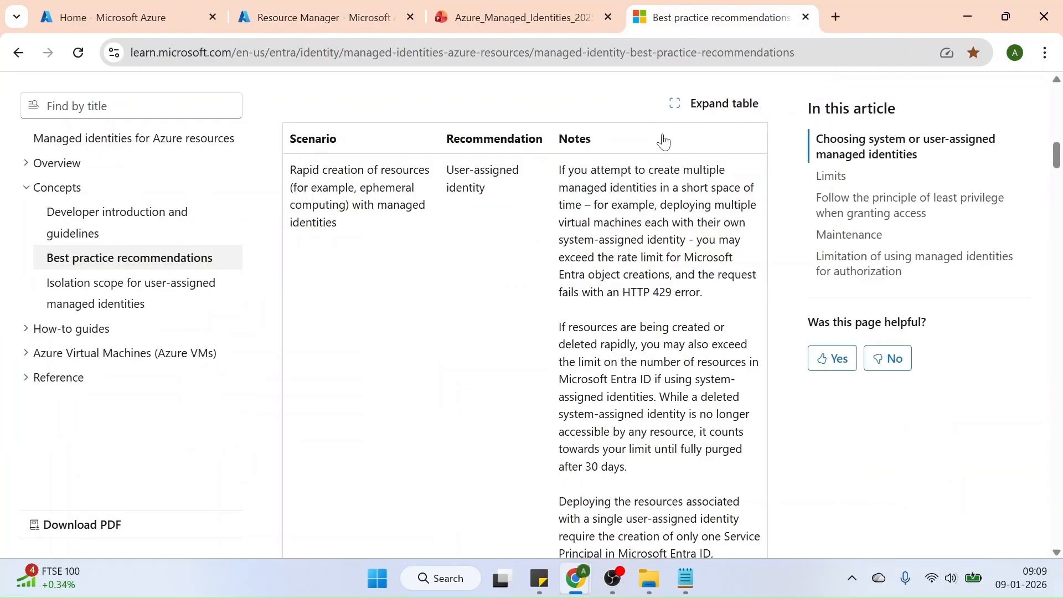
scroll(372, 271, "up", 1)
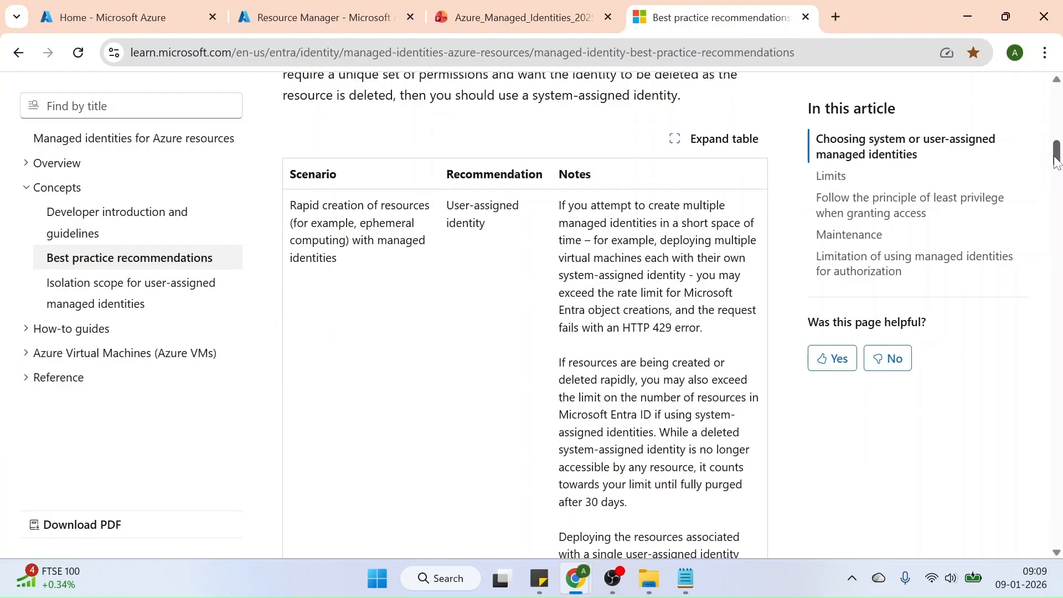
scroll(372, 272, "down", 1)
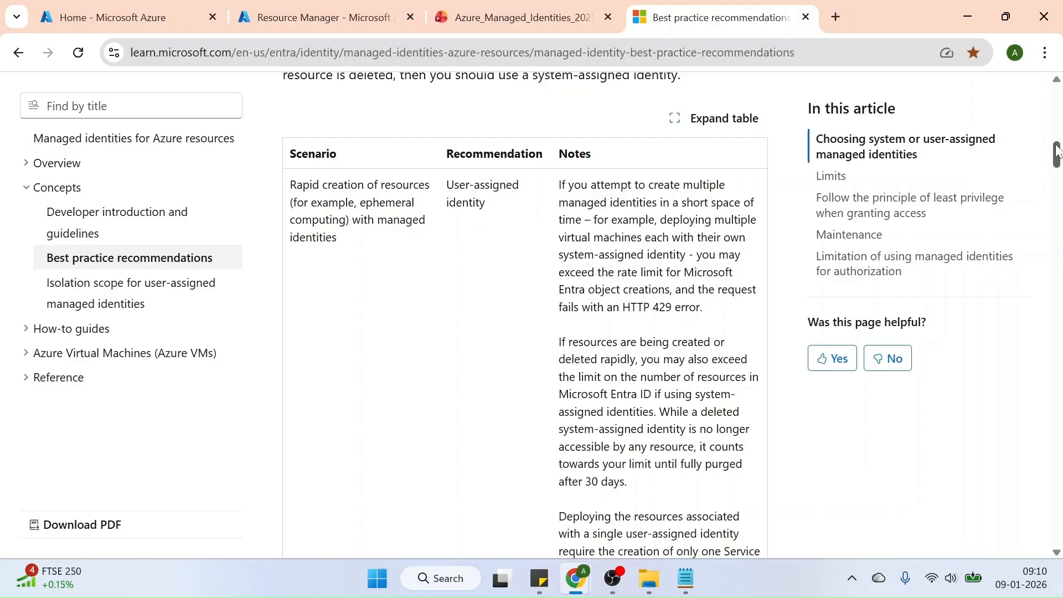
left_click_drag(1056, 146, 1057, 155)
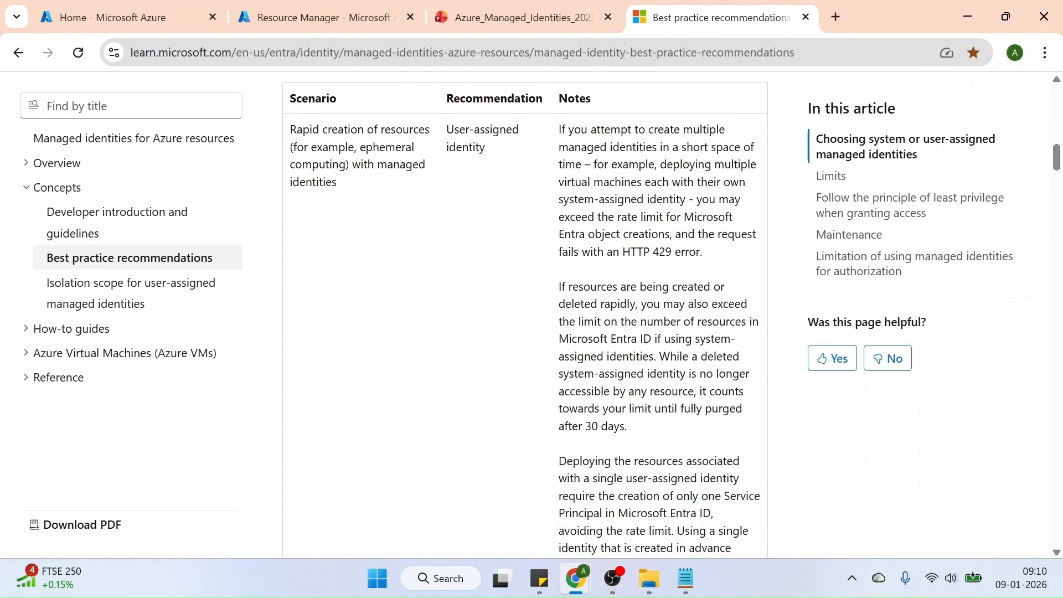
left_click_drag(635, 432, 559, 431)
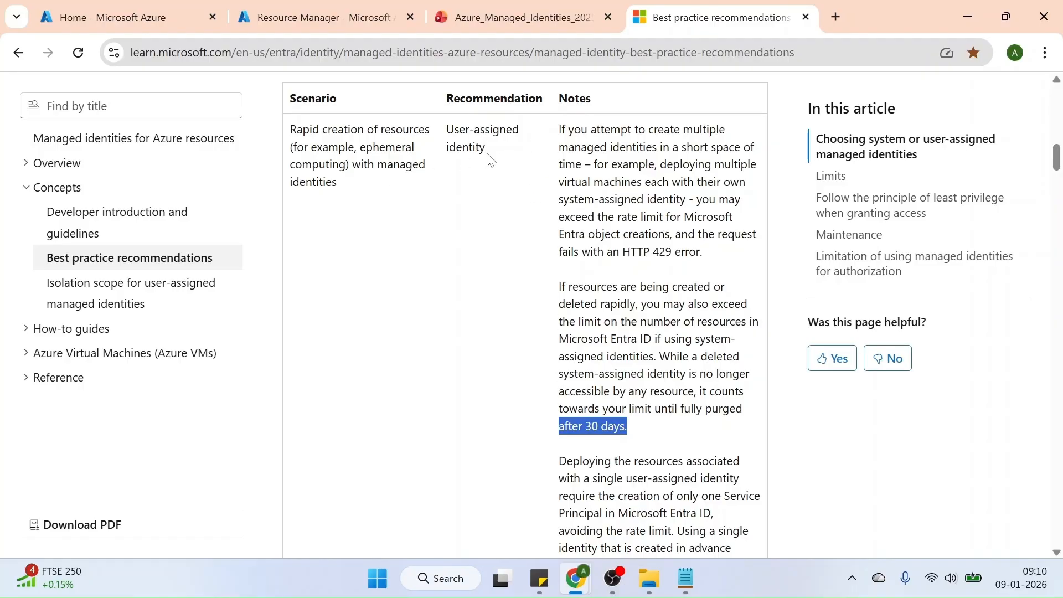
Review the recommended identity type for the remaining scenarios, from Replicated resources/applications through Permissions Lifecycle Management
left_click_drag(1056, 161, 1057, 191)
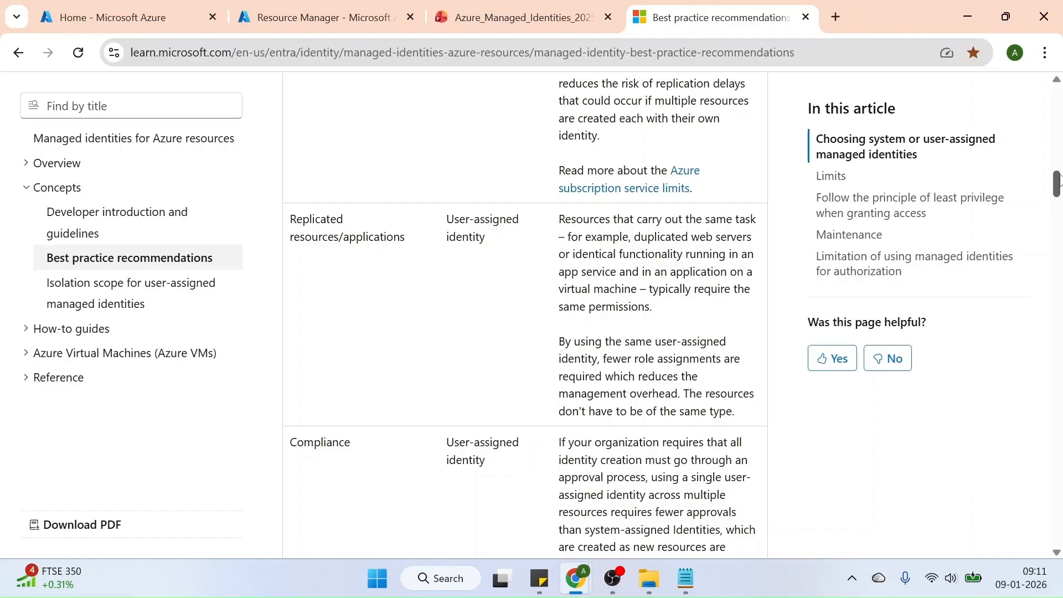
scroll(1058, 184, "down", 3)
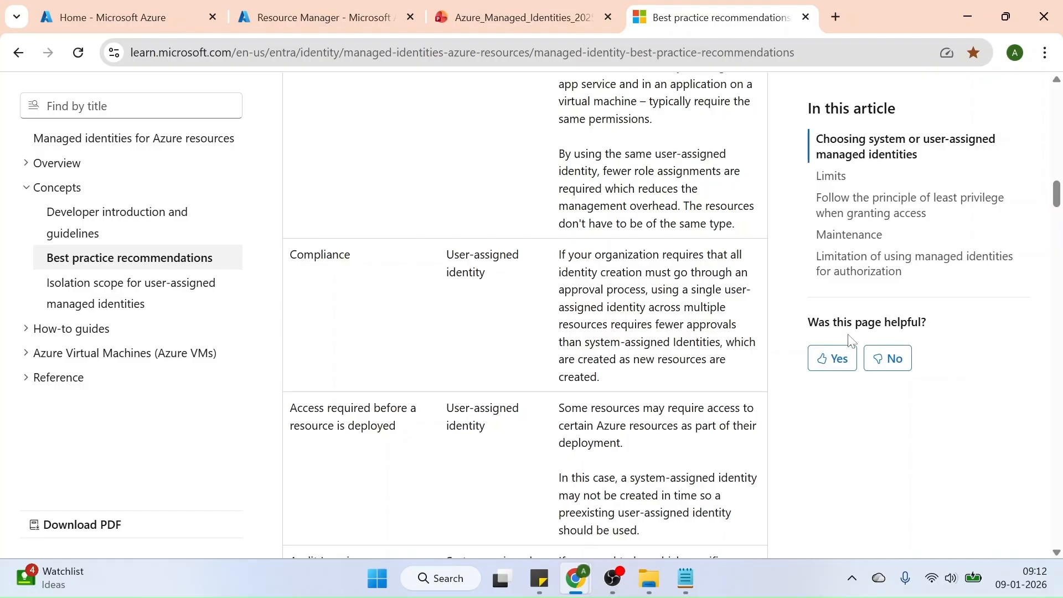
left_click_drag(1058, 193, 1057, 203)
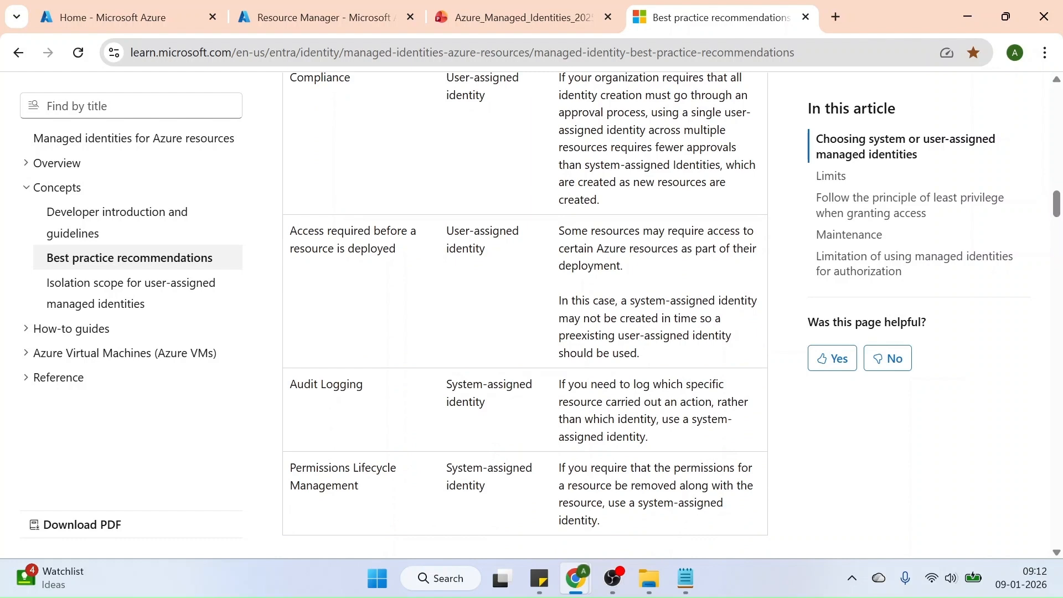